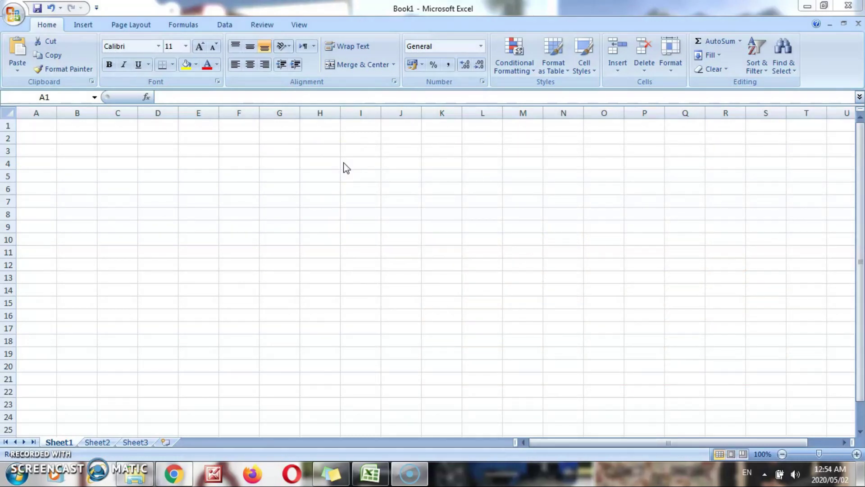
# Add two new blank worksheets after Sheet3 in the workbook.
pyautogui.doubleClick(59, 442)
pyautogui.doubleClick(97, 441)
pyautogui.doubleClick(132, 442)
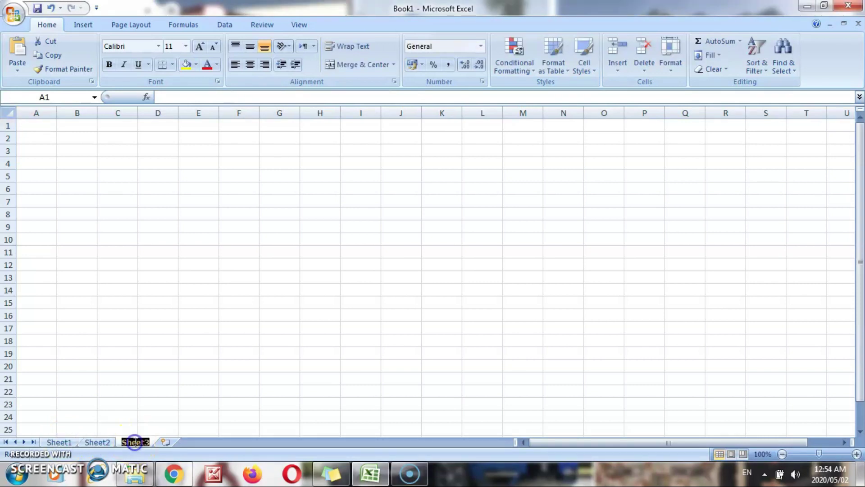
pyautogui.click(58, 442)
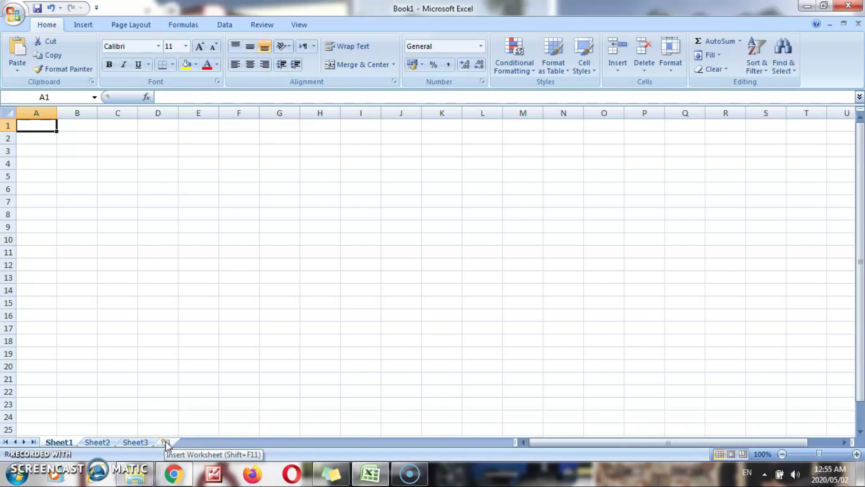
pyautogui.click(166, 442)
pyautogui.click(204, 442)
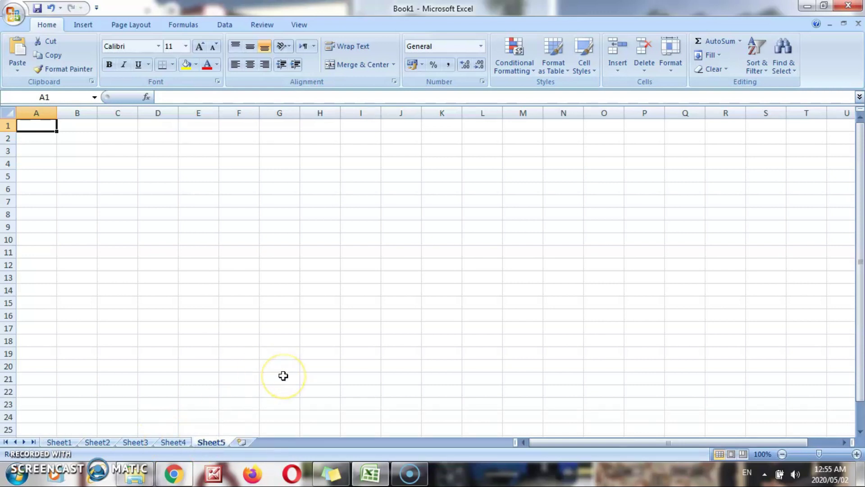
# Rename the Sheet1 worksheet as Result Card.
pyautogui.doubleClick(62, 441)
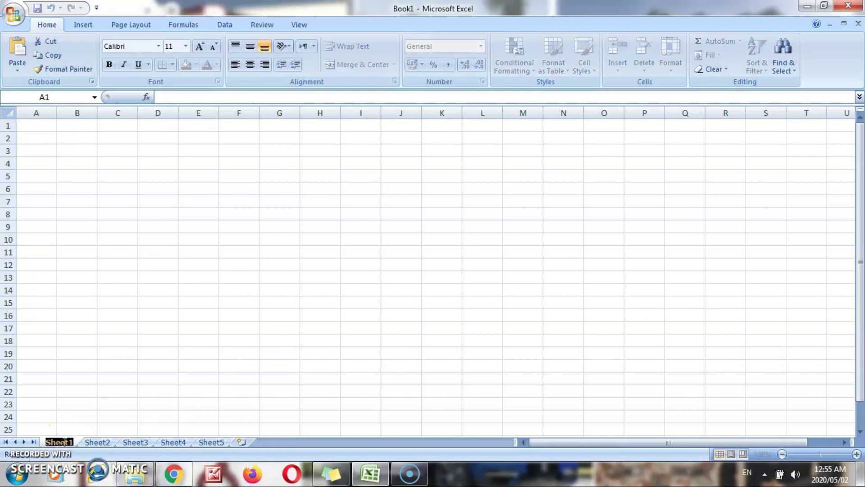
pyautogui.write('Resu')
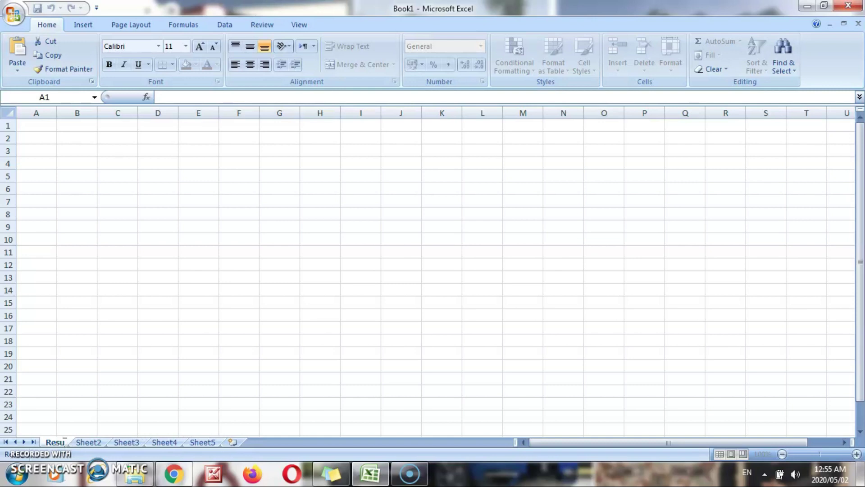
pyautogui.write('lt Card')
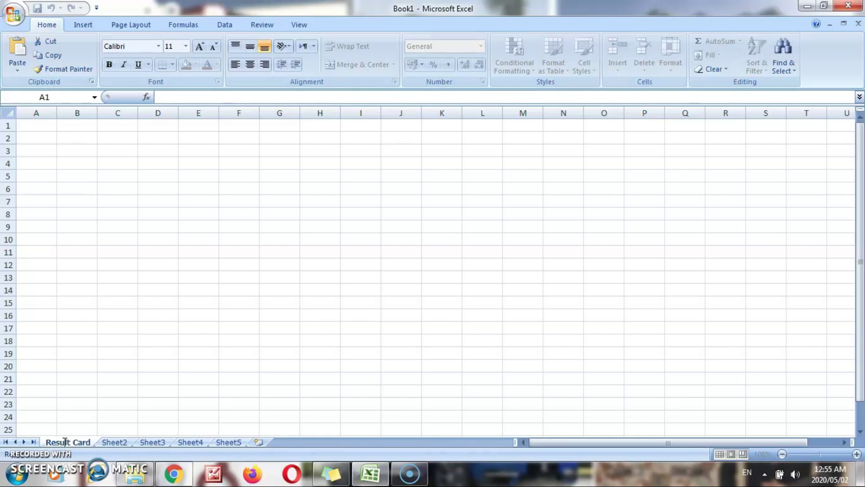
pyautogui.click(203, 383)
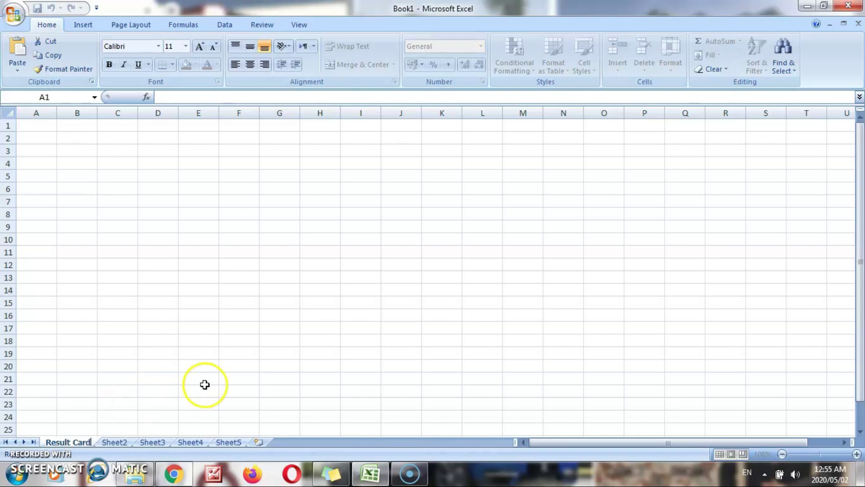
pyautogui.rightClick(74, 440)
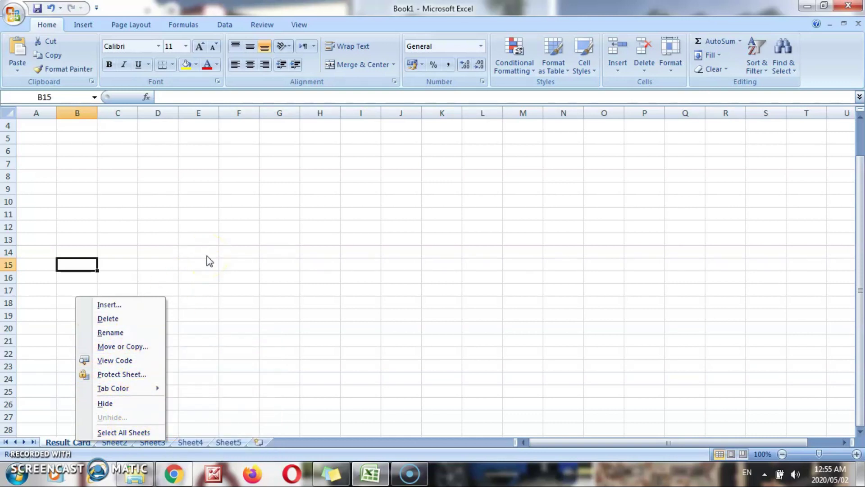
pyautogui.click(159, 214)
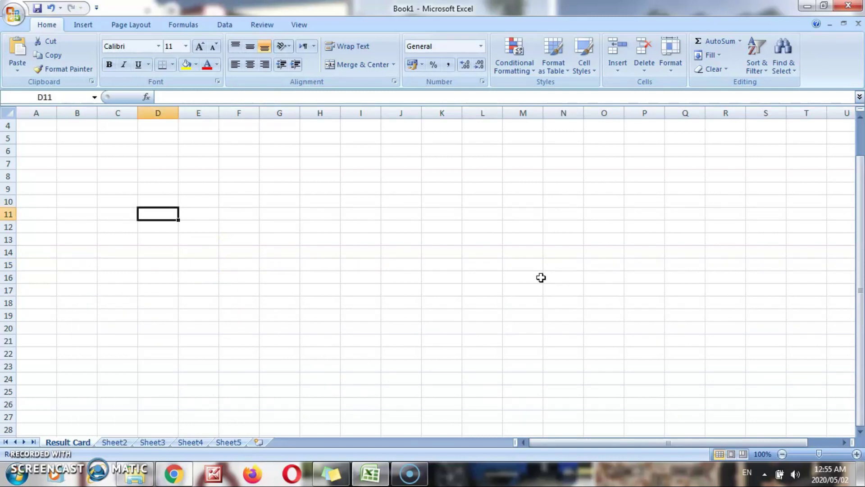
# Enlarge the Result Card worksheet view to 200%.
pyautogui.click(856, 454)
pyautogui.click(857, 454)
pyautogui.click(856, 453)
pyautogui.click(856, 453)
pyautogui.click(857, 453)
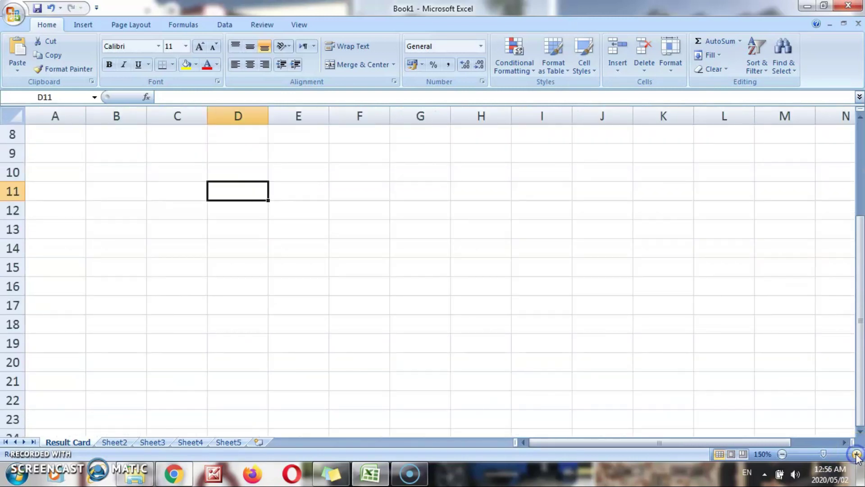
pyautogui.click(856, 453)
pyautogui.click(857, 454)
pyautogui.click(856, 454)
pyautogui.click(231, 265)
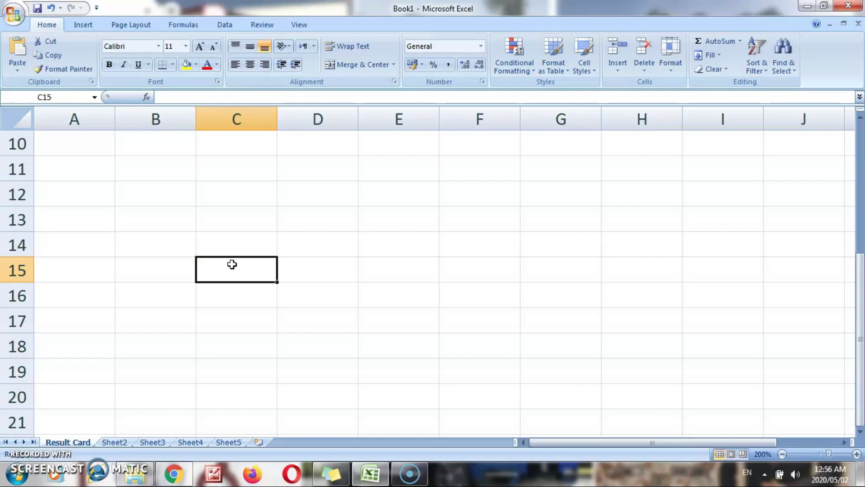
# Return to the start of the sheet and highlight columns B, C, F and G one at a time.
pyautogui.click(63, 147)
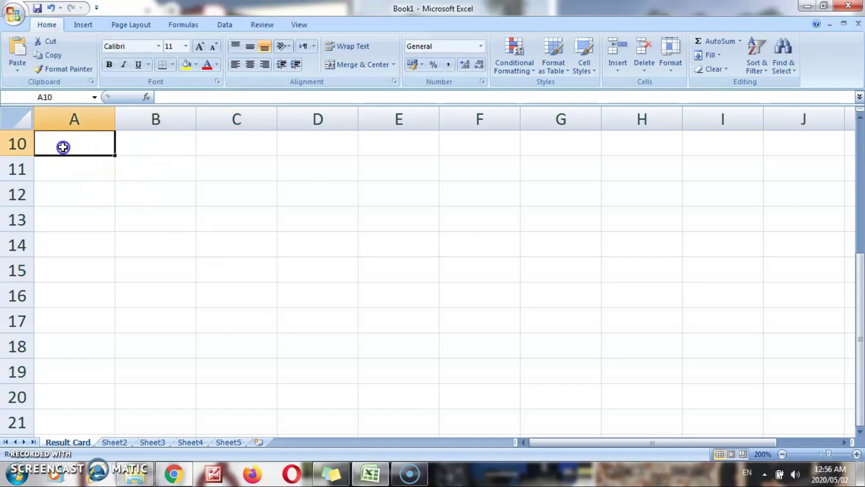
pyautogui.press('Up')
pyautogui.press('Up')
pyautogui.press('Up')
pyautogui.press('Up')
pyautogui.press('Up')
pyautogui.press('Up')
pyautogui.press('Up')
pyautogui.press('Up')
pyautogui.press('Up')
pyautogui.press('Down')
pyautogui.click(63, 147)
pyautogui.click(147, 122)
pyautogui.click(248, 123)
pyautogui.click(465, 119)
pyautogui.click(573, 118)
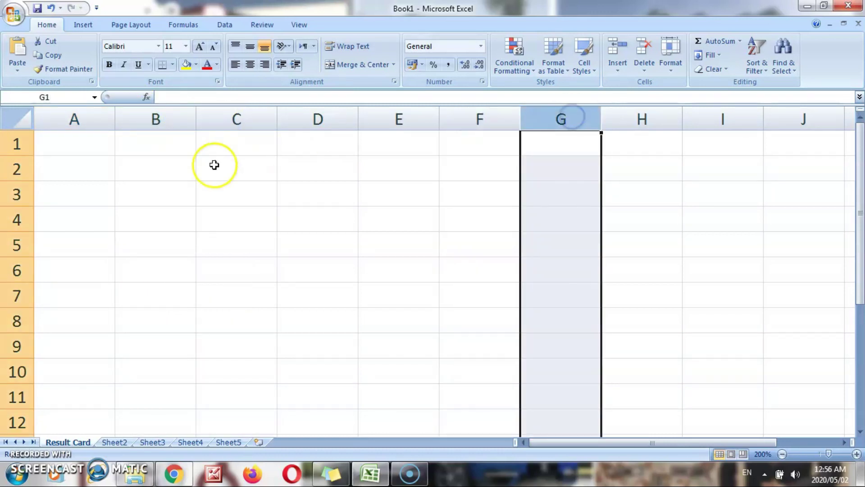
# Highlight rows 1 through 4 of the worksheet one at a time.
pyautogui.click(16, 143)
pyautogui.click(15, 166)
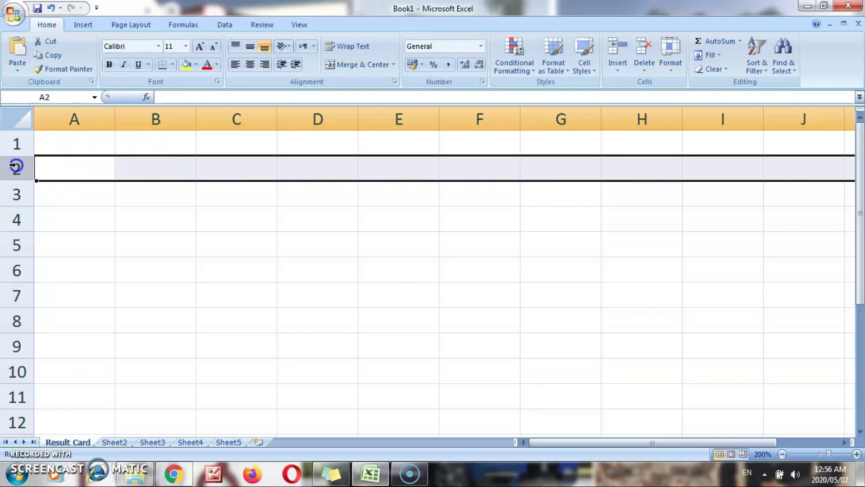
pyautogui.click(15, 193)
pyautogui.click(16, 219)
# Step cell by cell down column A to view the row numbering and return to cell A1.
pyautogui.click(89, 139)
pyautogui.press('Down')
pyautogui.press('Up')
pyautogui.press('Down')
pyautogui.press('Down')
pyautogui.press('Down')
pyautogui.press('Down')
pyautogui.press('Down')
pyautogui.press('Down')
pyautogui.press('Down')
pyautogui.press('Down')
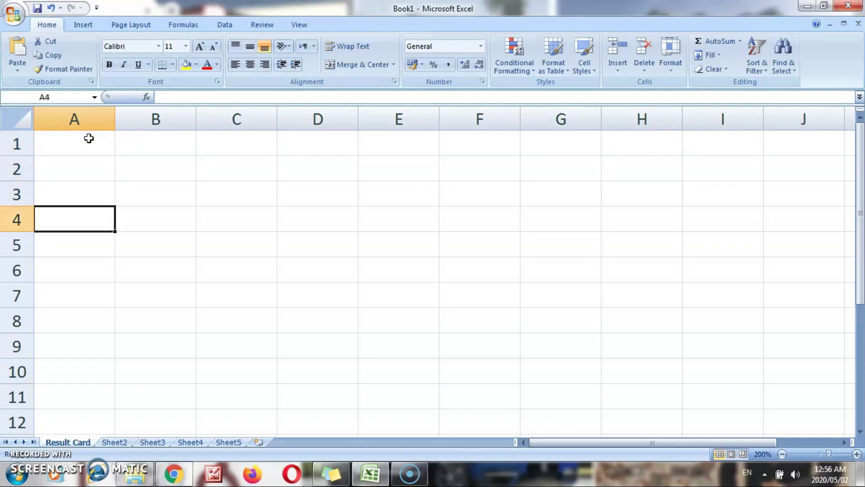
pyautogui.press('Up')
pyautogui.press('Down')
pyautogui.press('Down')
pyautogui.press('Up')
pyautogui.press('Up')
pyautogui.press('Up')
pyautogui.press('Up')
pyautogui.press('Up')
pyautogui.press('Up')
pyautogui.press('Up')
pyautogui.press('Up')
pyautogui.press('Up')
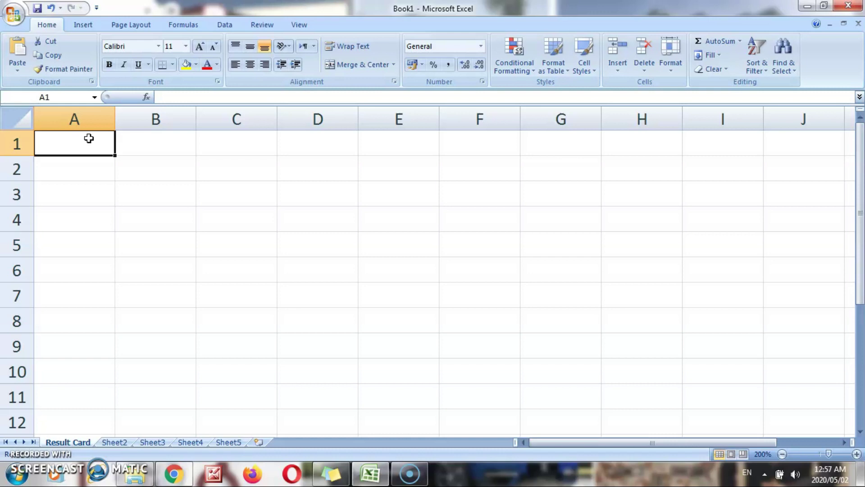
# Jump to the very last row of column A and return to cell A1.
pyautogui.hotkey('ctrl', 'Down')
pyautogui.press('Up')
pyautogui.press('Down')
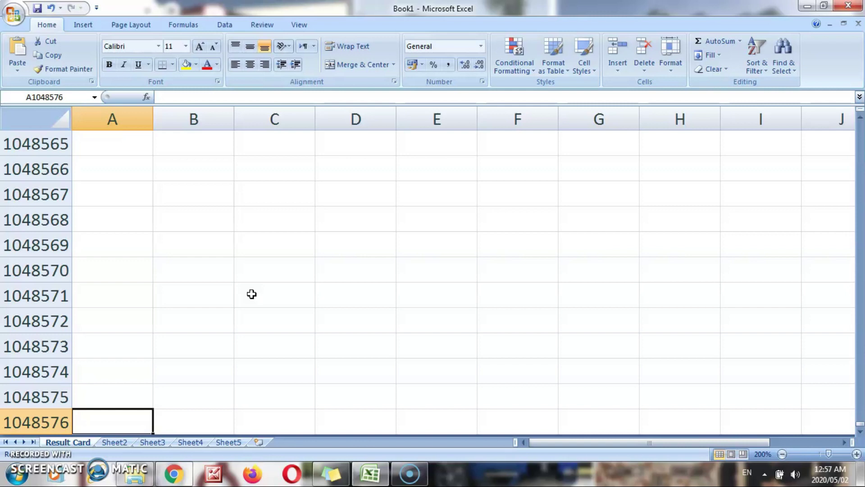
pyautogui.hotkey('ctrl', 'Up')
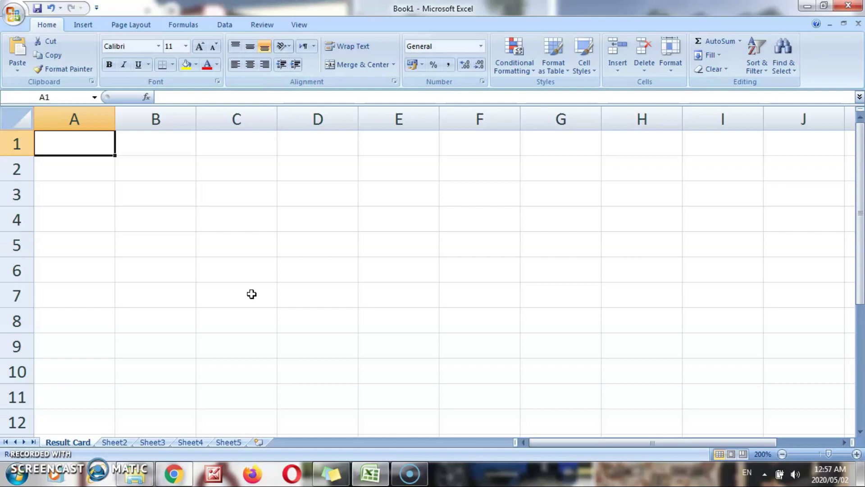
# Step across row 1 past column Z to cell BD1 to examine how the column headings are lettered.
pyautogui.press('Right')
pyautogui.press('Right')
pyautogui.press('Right')
pyautogui.press('Right')
pyautogui.press('Right')
pyautogui.press('Right')
pyautogui.press('Right')
pyautogui.press('Right')
pyautogui.press('Right')
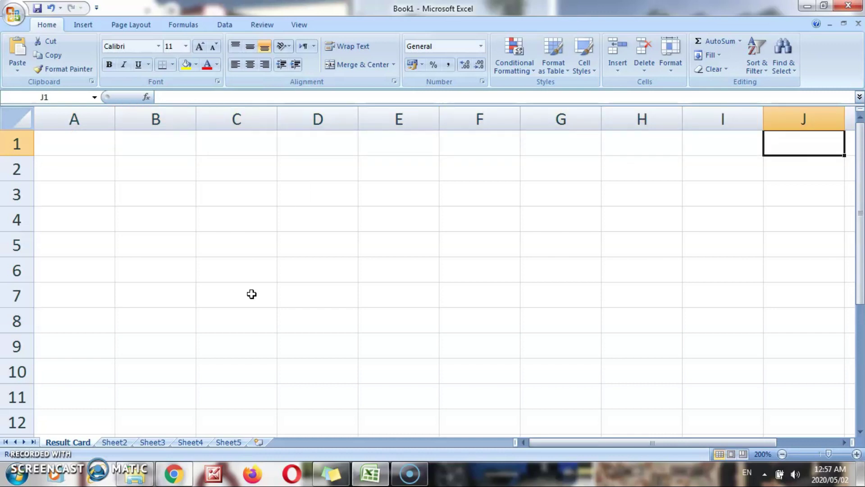
pyautogui.press('Right')
pyautogui.press('Right')
pyautogui.press('Right')
pyautogui.press('Right')
pyautogui.press('Right')
pyautogui.press('Right')
pyautogui.press('Right')
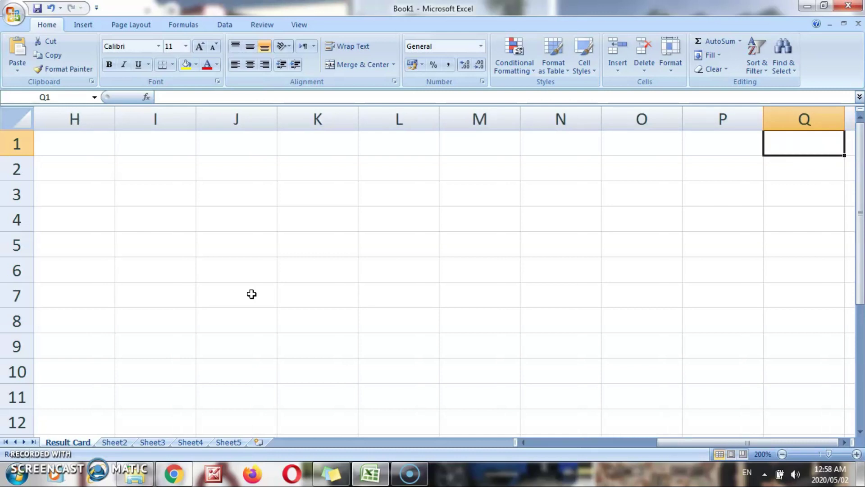
pyautogui.press('Right')
pyautogui.press('Right')
pyautogui.press('Right')
pyautogui.press('Right')
pyautogui.press('Right')
pyautogui.press('Right')
pyautogui.press('Right')
pyautogui.press('Right')
pyautogui.press('Right')
pyautogui.press('Right')
pyautogui.press('Right')
pyautogui.press('Right')
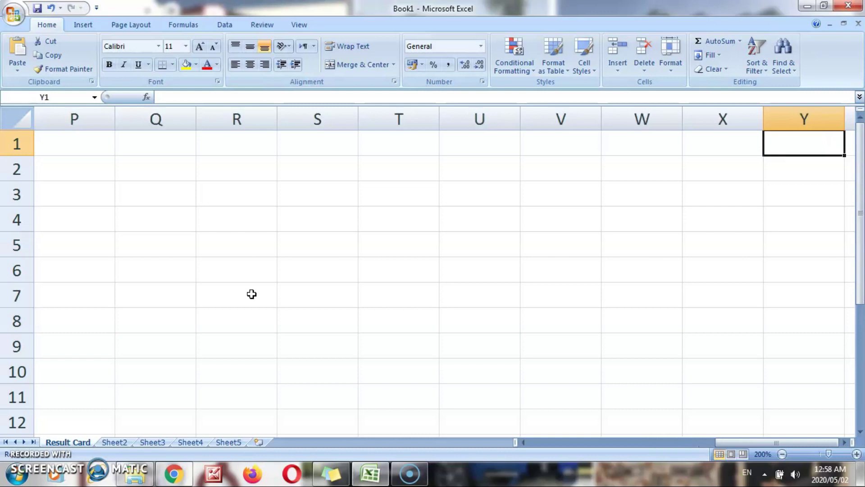
pyautogui.press('Left')
pyautogui.press('Left')
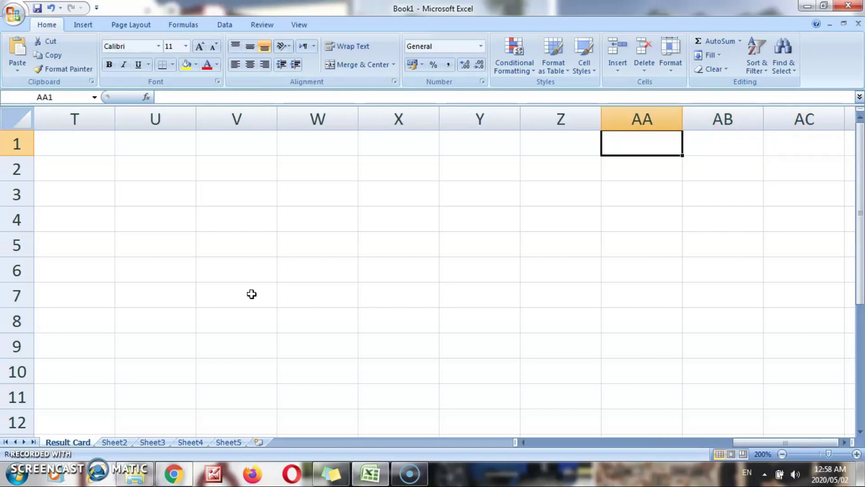
pyautogui.press('Right')
pyautogui.press('Right')
pyautogui.press('Right')
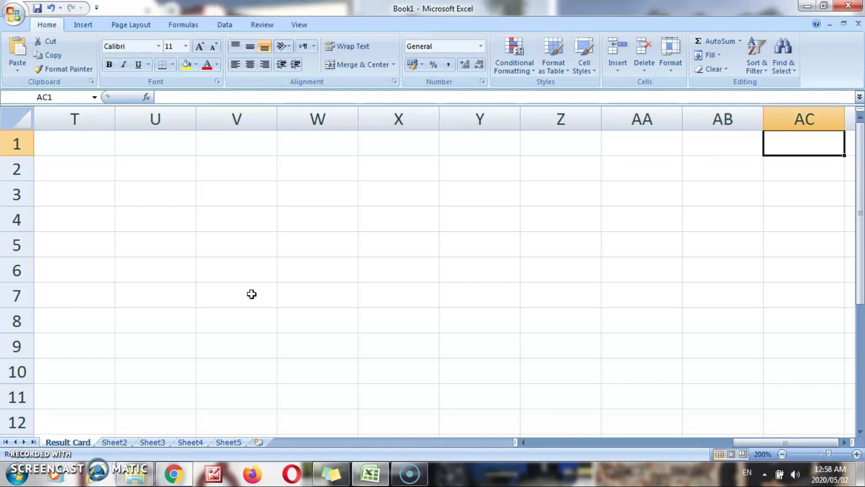
pyautogui.press('Right')
pyautogui.press('Right')
pyautogui.press('Right')
pyautogui.press('Right')
pyautogui.press('Right')
pyautogui.press('Right')
pyautogui.press('Right')
pyautogui.press('Right')
pyautogui.press('Right')
pyautogui.press('Right')
pyautogui.press('Right')
pyautogui.press('Right')
pyautogui.press('Right')
pyautogui.press('Right')
pyautogui.press('Right')
pyautogui.press('Right')
pyautogui.press('Right')
pyautogui.press('Right')
pyautogui.press('Right')
pyautogui.press('Right')
pyautogui.press('Right')
pyautogui.press('Left')
pyautogui.press('Left')
pyautogui.press('Left')
pyautogui.press('Left')
pyautogui.press('Left')
pyautogui.press('Left')
pyautogui.press('Left')
pyautogui.press('Left')
pyautogui.press('Left')
pyautogui.press('Left')
pyautogui.press('Left')
pyautogui.press('Left')
pyautogui.press('Left')
pyautogui.press('Left')
pyautogui.press('Left')
pyautogui.press('Left')
pyautogui.press('Left')
pyautogui.press('Left')
pyautogui.press('Right')
pyautogui.press('Right')
pyautogui.press('Right')
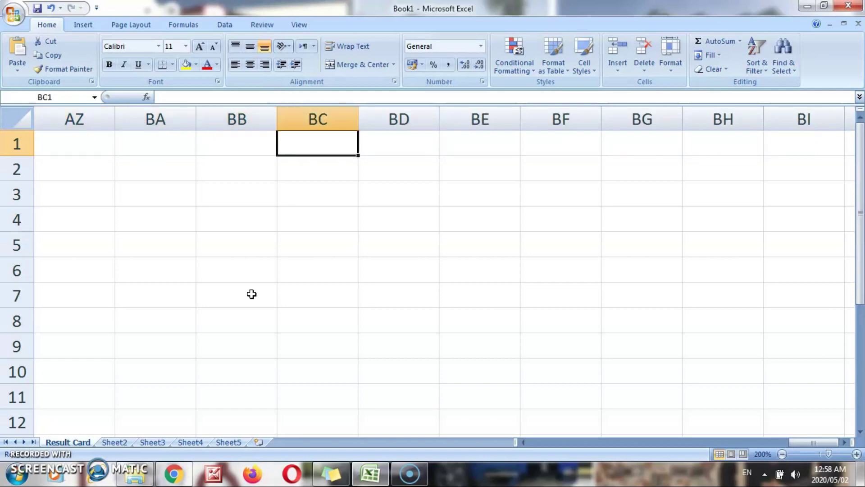
pyautogui.press('Right')
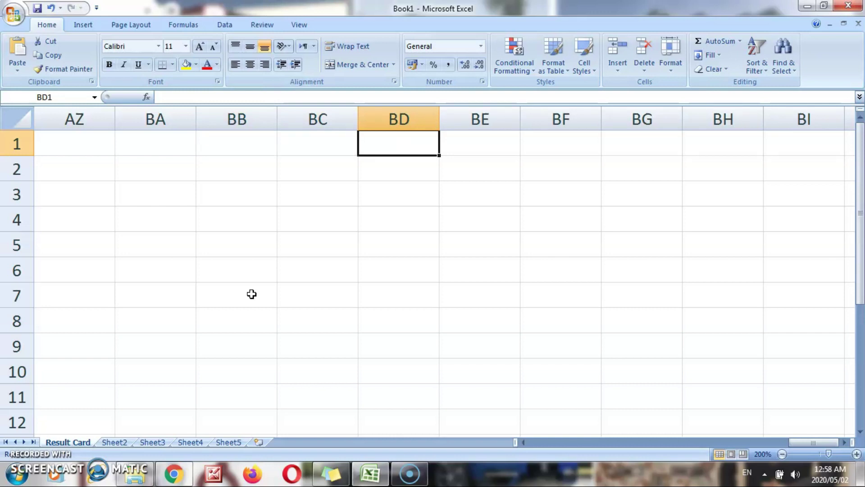
# Jump to the very last column of row 1 and return to cell A1.
pyautogui.hotkey('ctrl', 'Right')
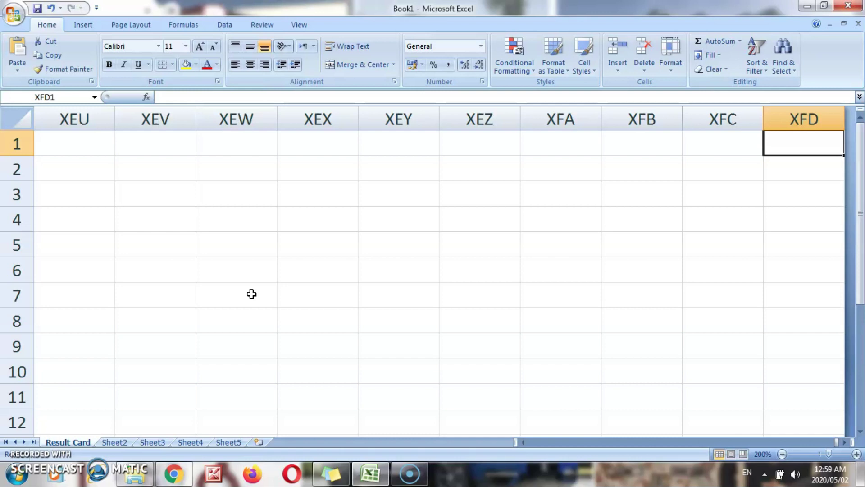
pyautogui.hotkey('ctrl', 'Left')
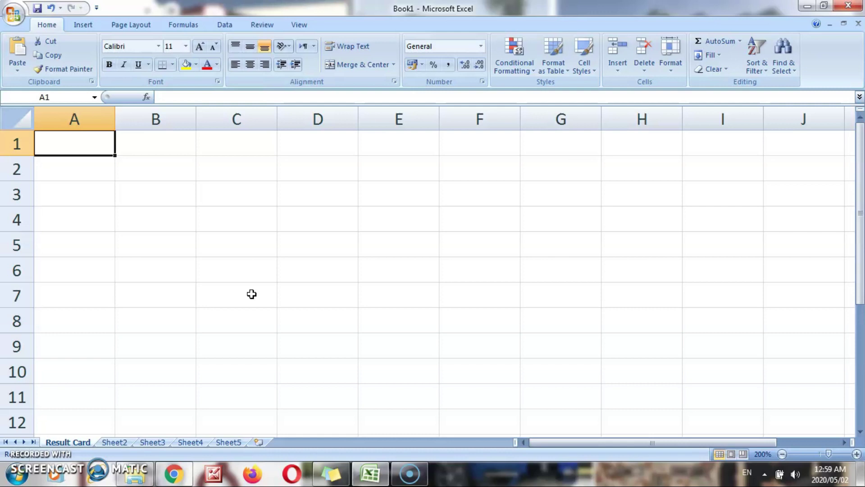
# Enter the label WorkBook in cell A6 and WorkSheets in cell A7.
pyautogui.press('Down')
pyautogui.press('Down')
pyautogui.press('Down')
pyautogui.press('Down')
pyautogui.press('Down')
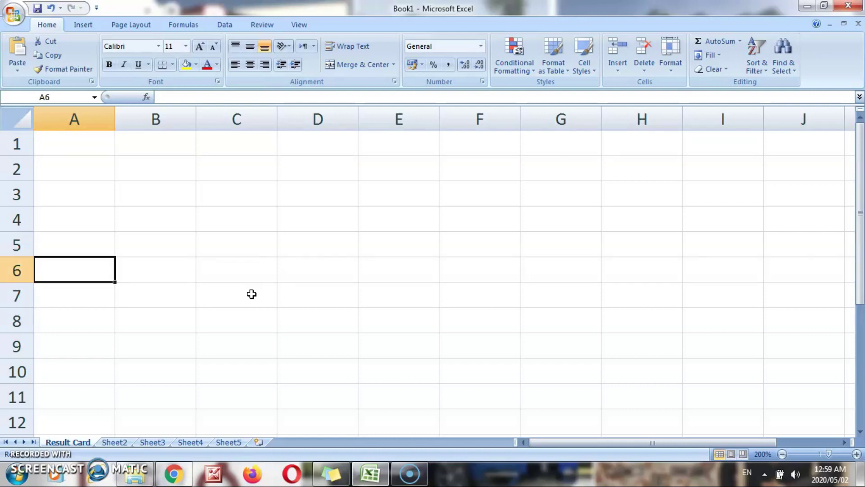
pyautogui.write('Wor')
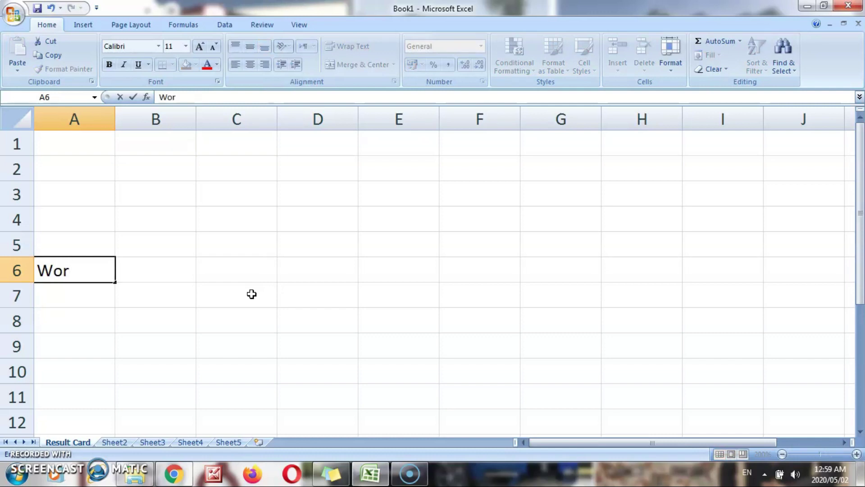
pyautogui.write('kBook')
pyautogui.press('Return')
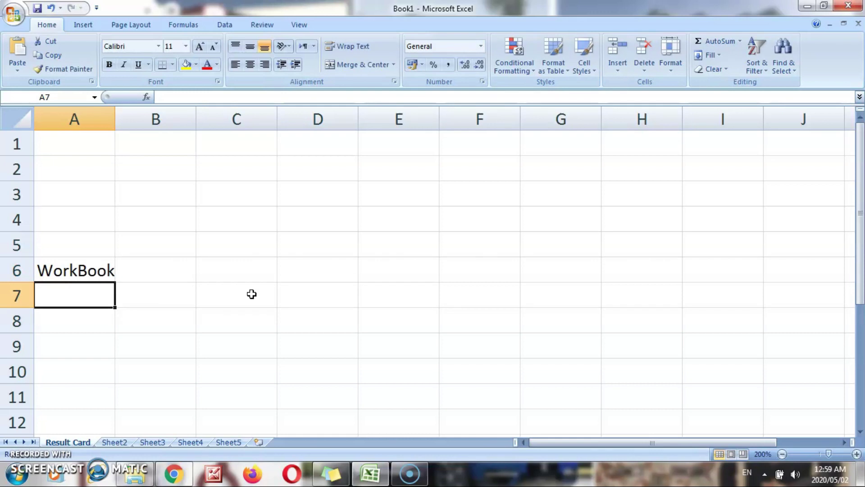
pyautogui.write('Work')
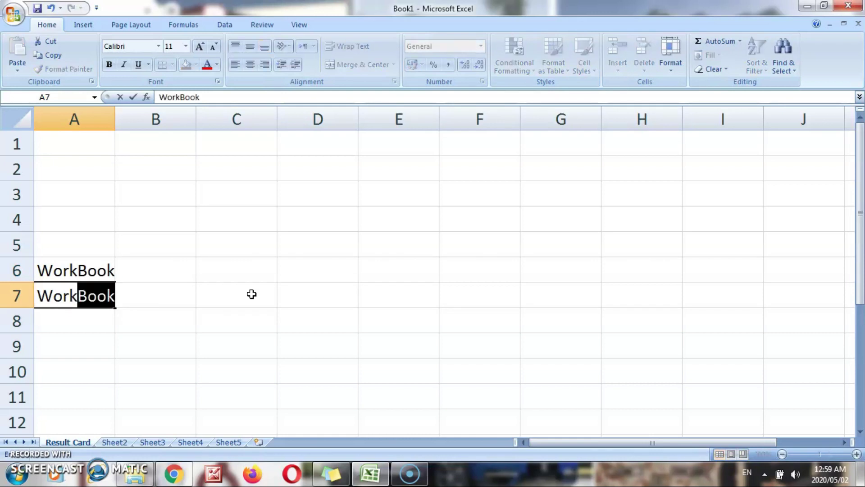
pyautogui.write('Sheets')
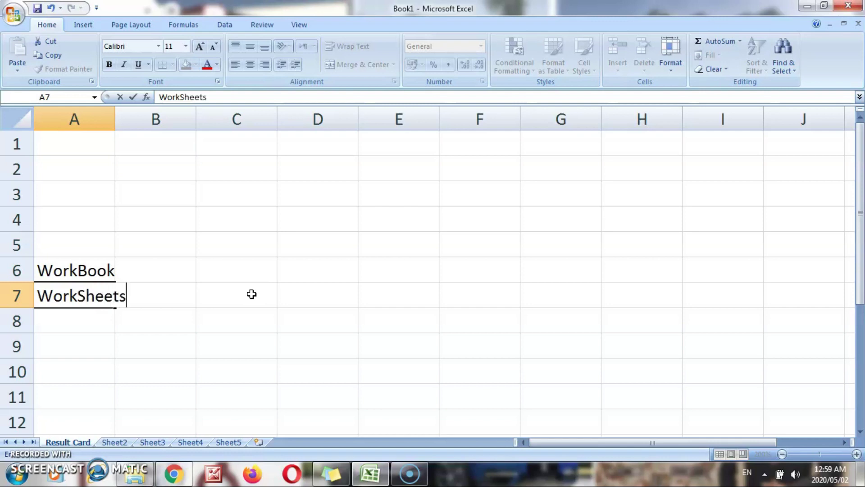
pyautogui.press('Return')
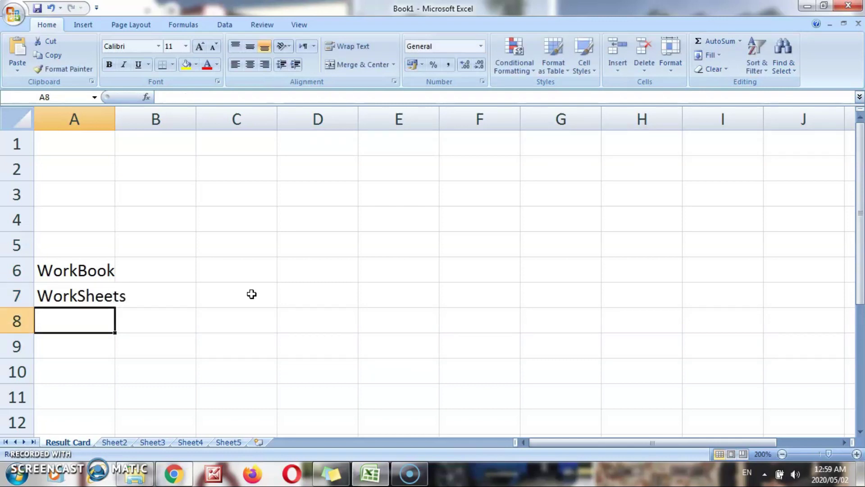
# Enter the label Columns in cell A8 and Rows in cell A9.
pyautogui.press('F2')
pyautogui.write('Colum')
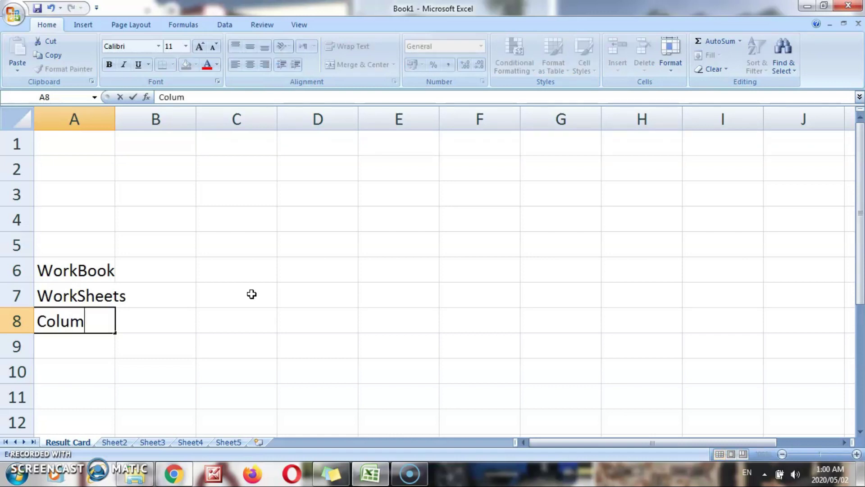
pyautogui.write('ns')
pyautogui.press('Return')
pyautogui.write('R')
pyautogui.write('s')
pyautogui.press('Return')
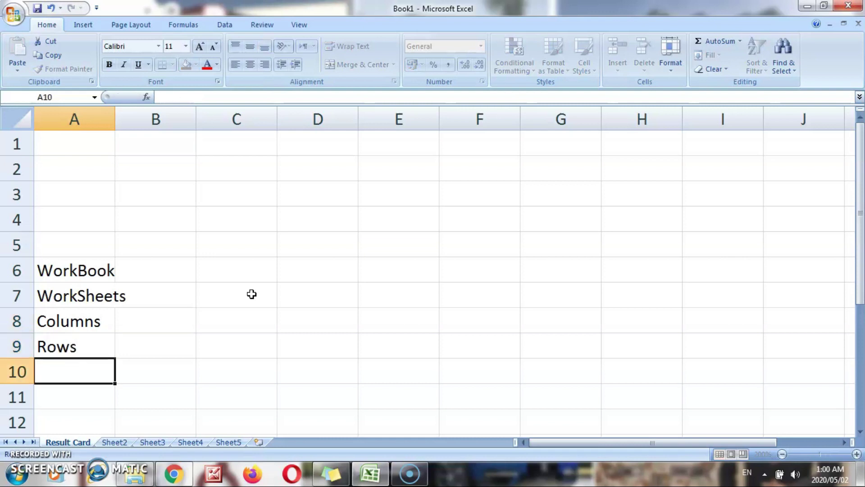
# Step cell by cell up column A to cell A1 to examine the individual cells.
pyautogui.press('Down')
pyautogui.press('Up')
pyautogui.press('Up')
pyautogui.press('Up')
pyautogui.press('Up')
pyautogui.press('Up')
pyautogui.press('Up')
pyautogui.press('Up')
pyautogui.press('Up')
pyautogui.press('Up')
pyautogui.press('Up')
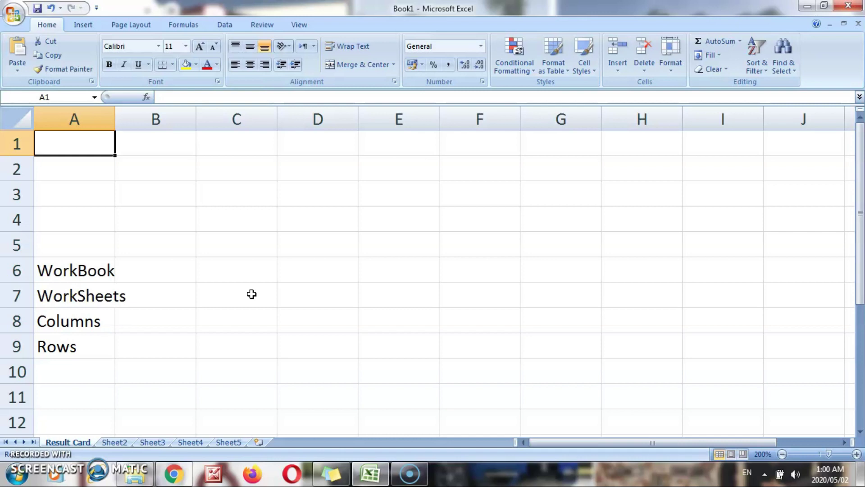
# Enter CELL in cell A10, CellName in cell A11 and ColumnName RowNumber in cell B11.
pyautogui.press('Down')
pyautogui.press('Down')
pyautogui.press('Down')
pyautogui.press('Down')
pyautogui.press('Down')
pyautogui.press('Down')
pyautogui.press('Down')
pyautogui.press('Down')
pyautogui.press('Down')
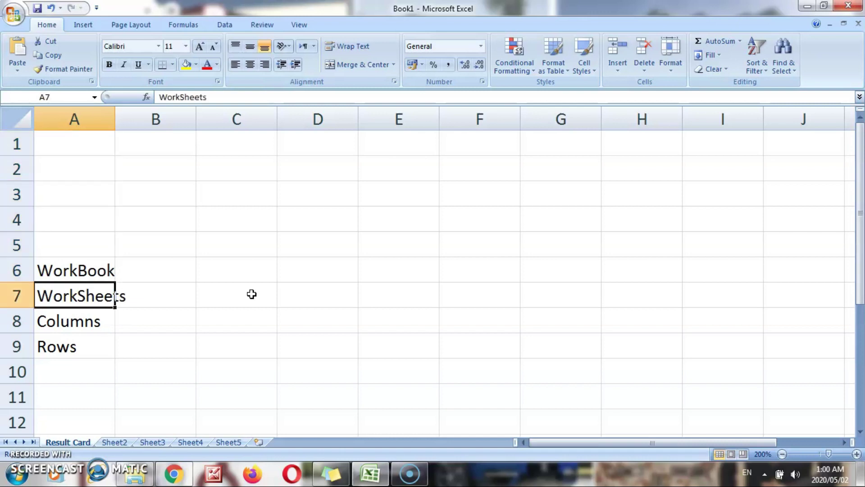
pyautogui.write('CELL')
pyautogui.hotkey('ctrl', 'Home')
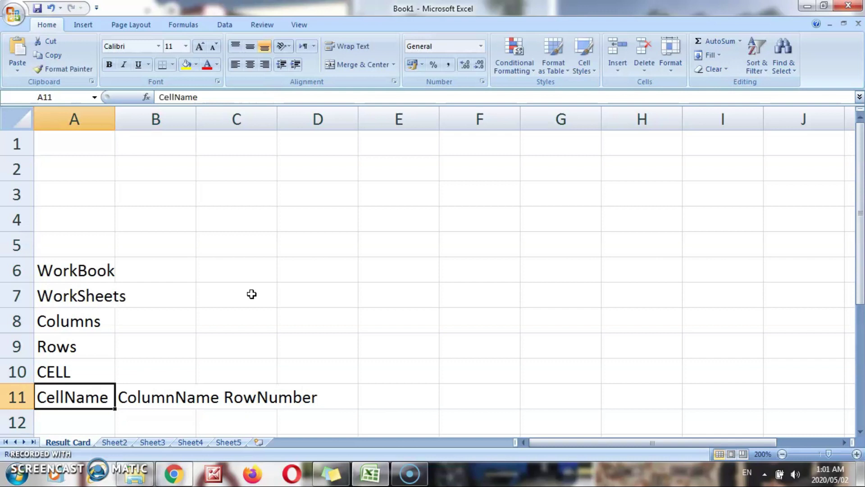
# Step across row 11 to cell E11 and back to A11 to examine which cell holds the ColumnName RowNumber text.
pyautogui.press('Right')
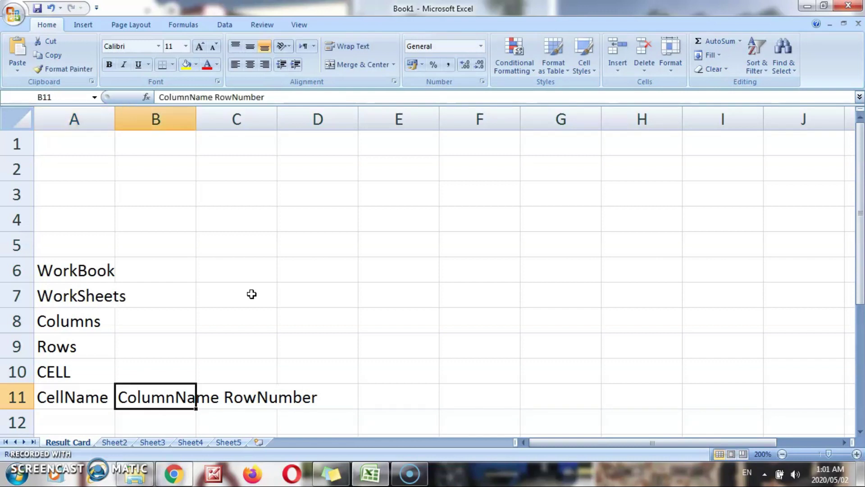
pyautogui.press('Right')
pyautogui.press('Right')
pyautogui.press('Right')
pyautogui.press('Left')
pyautogui.press('Left')
pyautogui.press('Left')
pyautogui.press('Left')
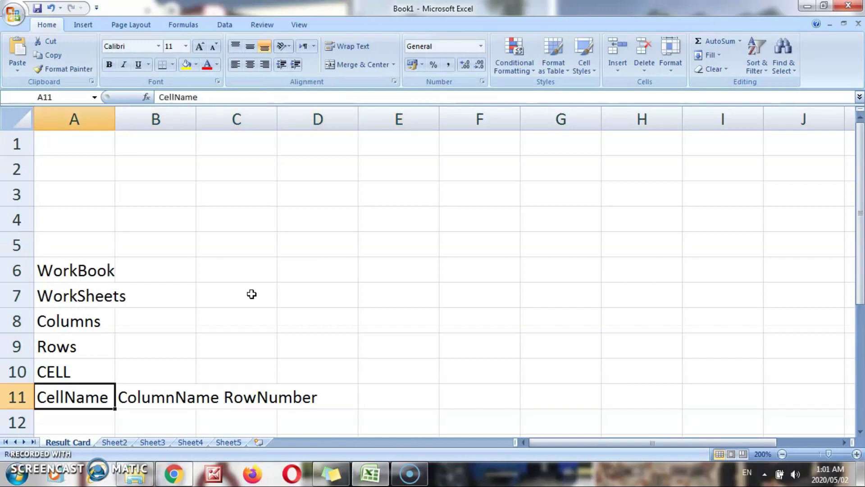
# Go up to cell A1 and step across to B1 and C1 to examine how column letter and row number name each cell.
pyautogui.press('Up')
pyautogui.press('Up')
pyautogui.press('Up')
pyautogui.press('Up')
pyautogui.press('Up')
pyautogui.press('Up')
pyautogui.press('Up')
pyautogui.press('Up')
pyautogui.press('Up')
pyautogui.press('Up')
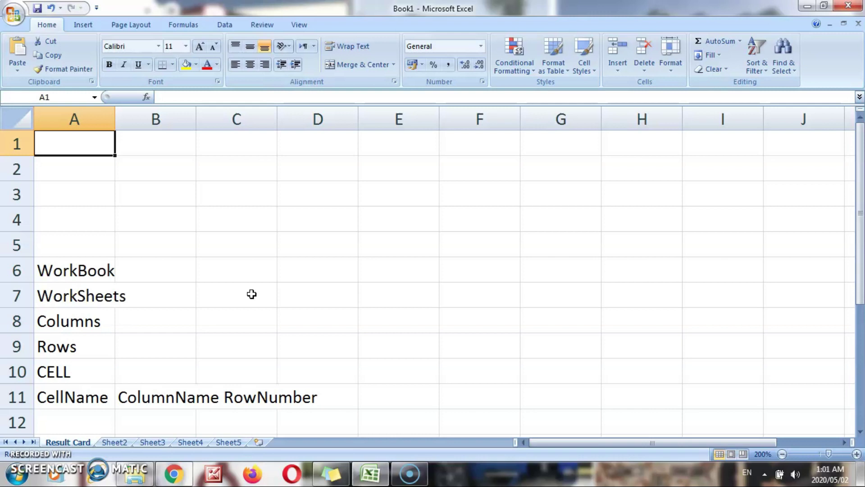
pyautogui.press('Right')
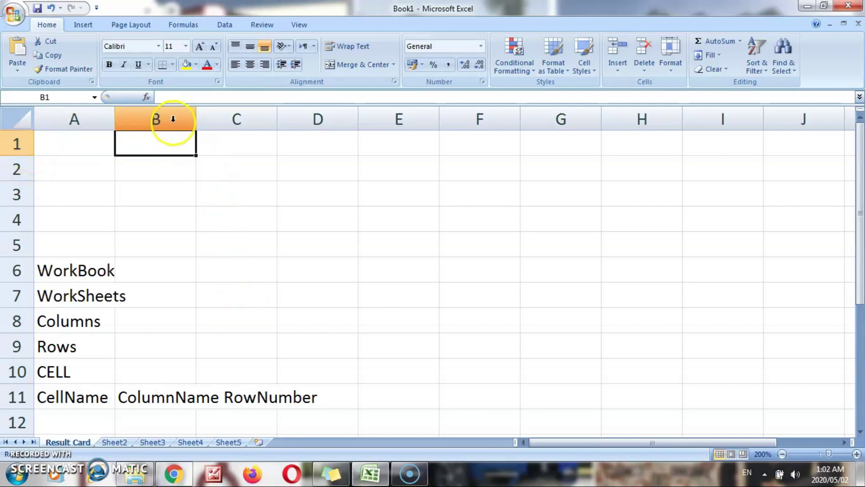
pyautogui.press('Right')
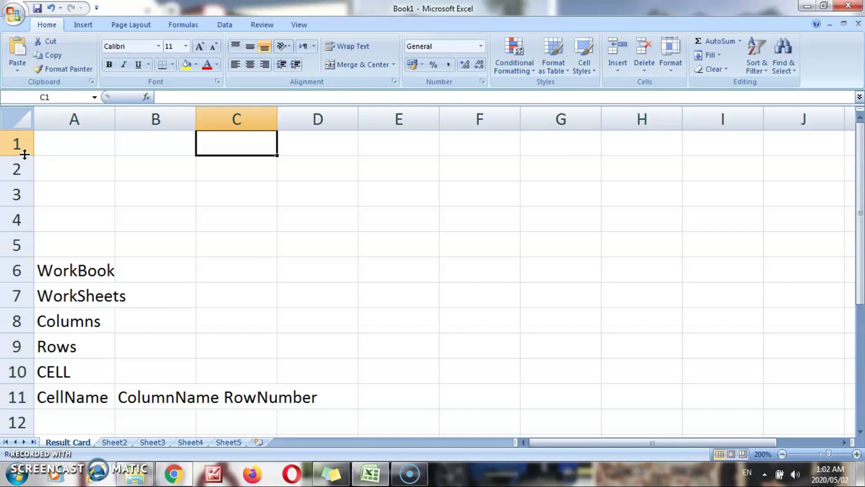
# Move through row 4 to cell J4 and back to cell F5 to examine how the displayed cell name follows the selection.
pyautogui.press('Down')
pyautogui.press('Down')
pyautogui.press('Down')
pyautogui.press('Right')
pyautogui.press('Right')
pyautogui.press('Right')
pyautogui.press('Right')
pyautogui.press('Right')
pyautogui.press('Right')
pyautogui.press('Right')
pyautogui.press('Left')
pyautogui.press('Left')
pyautogui.press('Left')
pyautogui.press('Left')
pyautogui.press('Down')
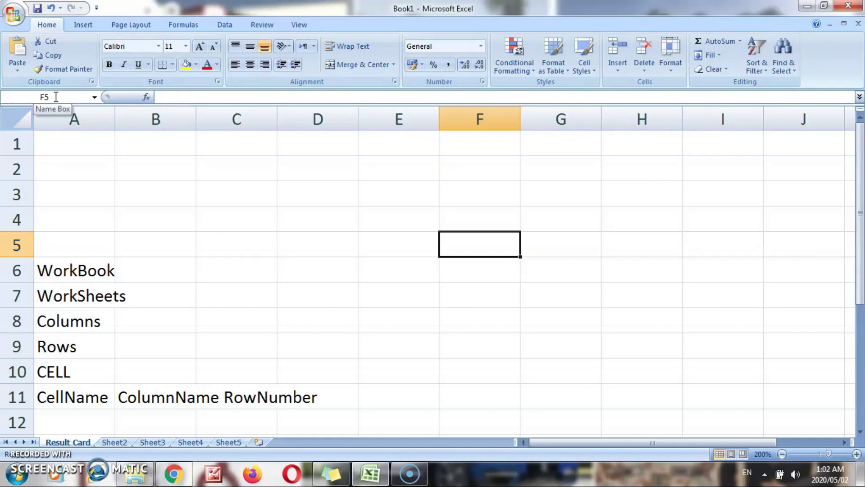
# Enter the label Cell Reference in cell A12, below CellName.
pyautogui.press('Left')
pyautogui.press('Left')
pyautogui.press('Left')
pyautogui.press('Left')
pyautogui.press('Left')
pyautogui.press('Down')
pyautogui.press('Down')
pyautogui.press('Down')
pyautogui.press('Down')
pyautogui.press('Down')
pyautogui.press('Down')
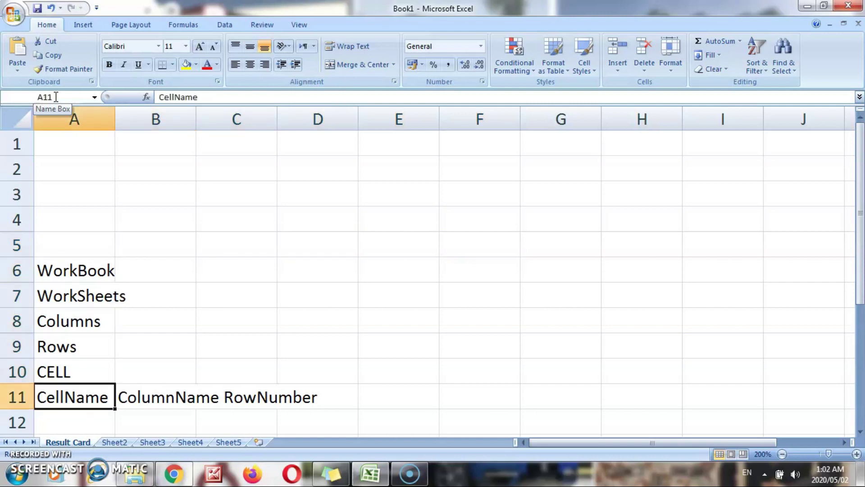
pyautogui.press('Down')
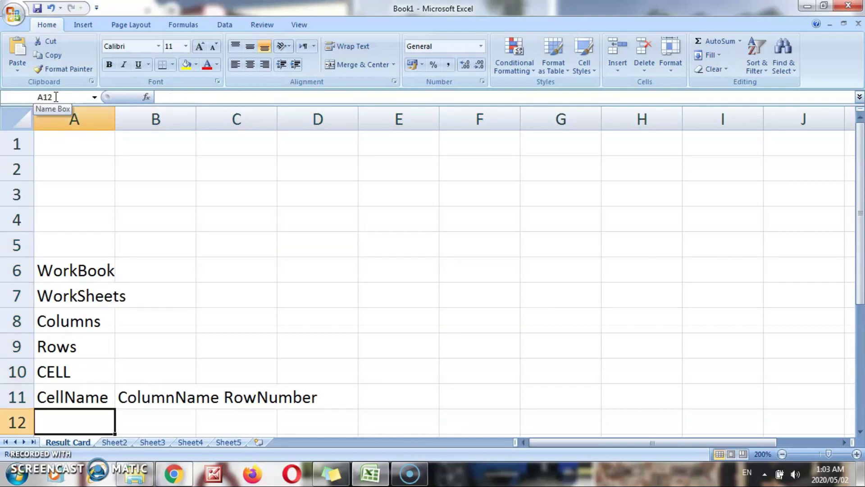
pyautogui.write('Cell R')
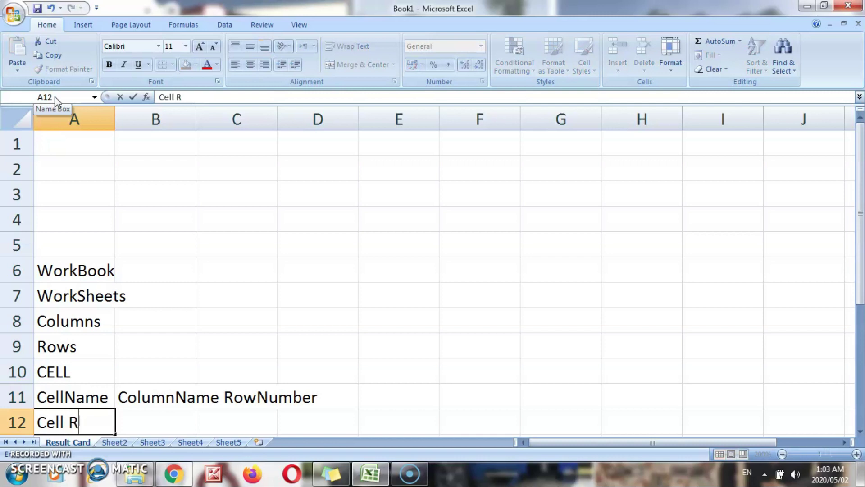
pyautogui.write('eference')
pyautogui.press('Up')
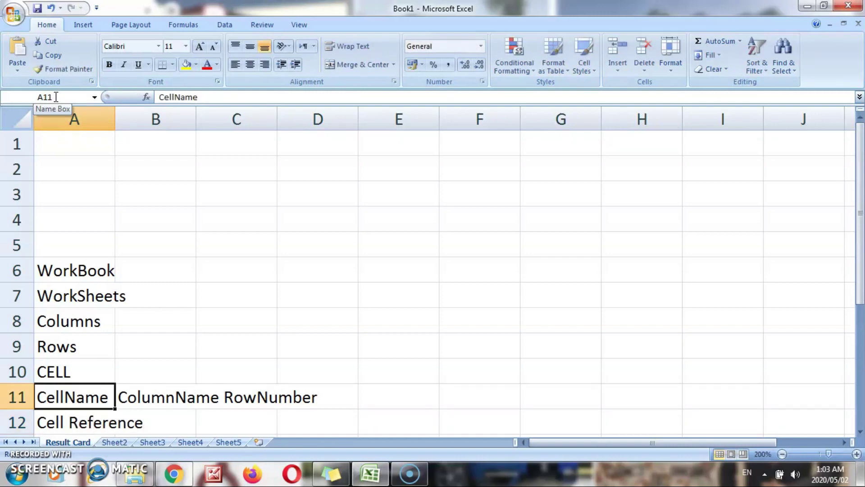
# Move the selection from the CellName row up to cell C4 to examine its cell reference.
pyautogui.press('Right')
pyautogui.press('Right')
pyautogui.press('Up')
pyautogui.press('Up')
pyautogui.press('Up')
pyautogui.press('Up')
pyautogui.press('Up')
pyautogui.press('Up')
pyautogui.press('Up')
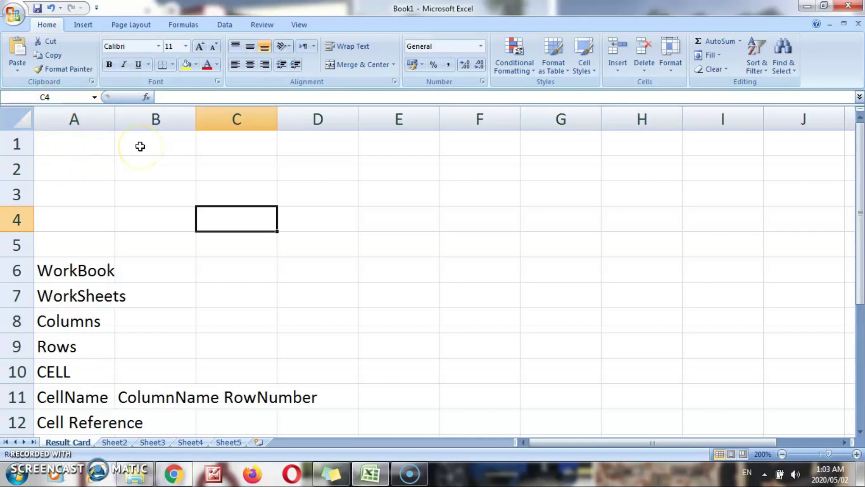
# Move past column Z along row 4 and on to cell AE10 to examine a cell reference with a two-letter column.
pyautogui.press('Right')
pyautogui.press('Right')
pyautogui.press('Right')
pyautogui.press('Right')
pyautogui.press('Right')
pyautogui.press('Right')
pyautogui.press('Right')
pyautogui.press('Right')
pyautogui.press('Right')
pyautogui.press('Right')
pyautogui.press('Right')
pyautogui.press('Right')
pyautogui.press('Right')
pyautogui.press('Right')
pyautogui.press('Right')
pyautogui.press('Right')
pyautogui.press('Right')
pyautogui.press('Right')
pyautogui.press('Right')
pyautogui.press('Right')
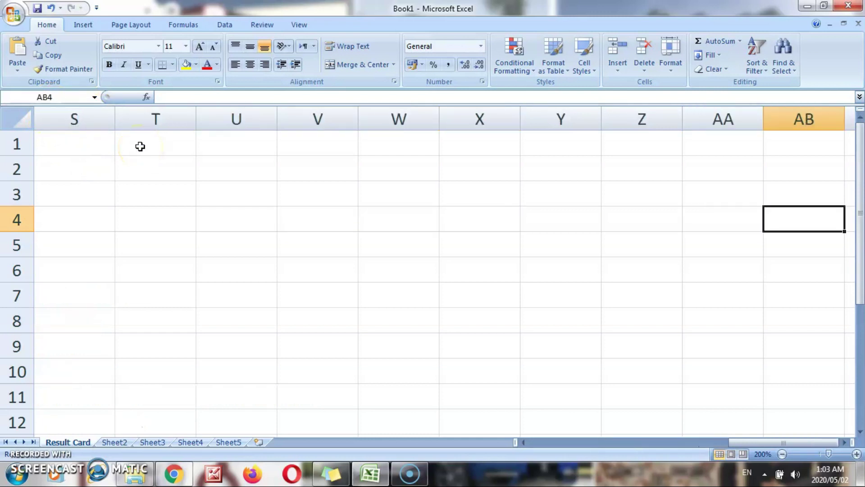
pyautogui.press('Right')
pyautogui.press('Right')
pyautogui.press('Right')
pyautogui.press('Right')
pyautogui.press('Right')
pyautogui.press('Right')
pyautogui.press('Down')
pyautogui.press('Down')
pyautogui.press('Down')
pyautogui.press('Down')
pyautogui.press('Down')
pyautogui.press('Down')
pyautogui.press('Left')
pyautogui.press('Left')
pyautogui.press('Left')
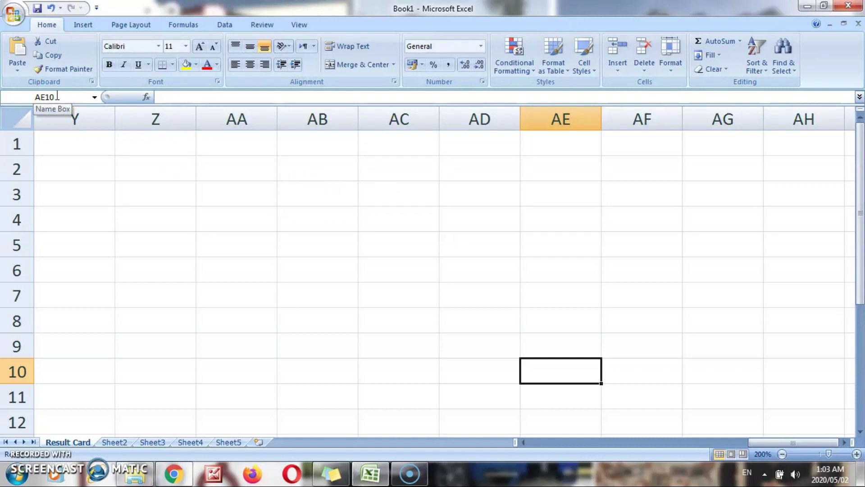
# Move the selection up to row 1 and back to cell Z1 to examine its cell reference.
pyautogui.press('Up')
pyautogui.press('Up')
pyautogui.press('Up')
pyautogui.press('Up')
pyautogui.press('Up')
pyautogui.press('Up')
pyautogui.press('Up')
pyautogui.press('Up')
pyautogui.press('Up')
pyautogui.press('Left')
pyautogui.press('Left')
pyautogui.press('Left')
pyautogui.press('Left')
pyautogui.press('Left')
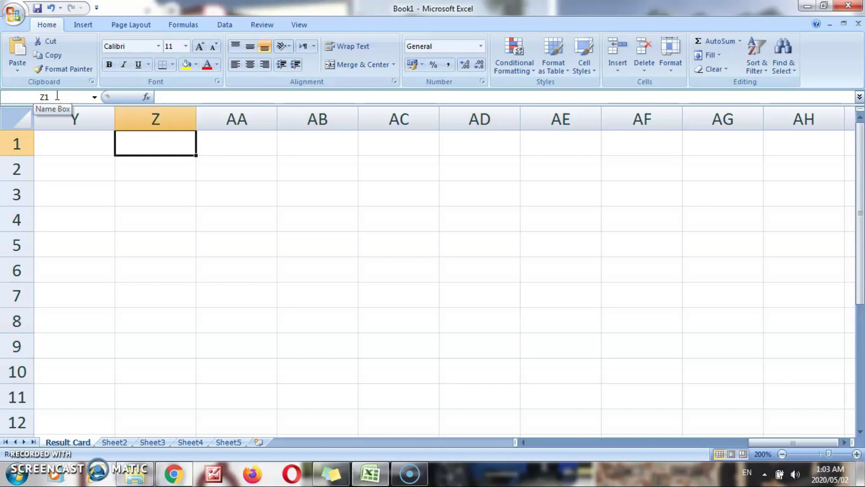
# Move the selection back along row 1 from column Z to cell A1 in the first column.
pyautogui.press('Left')
pyautogui.press('Left')
pyautogui.press('Left')
pyautogui.press('Left')
pyautogui.press('Left')
pyautogui.press('Left')
pyautogui.press('Left')
pyautogui.press('Left')
pyautogui.press('Left')
pyautogui.press('Left')
pyautogui.press('Left')
pyautogui.press('Left')
pyautogui.press('Left')
pyautogui.press('Left')
pyautogui.press('Left')
pyautogui.press('Left')
pyautogui.press('Left')
pyautogui.press('Left')
pyautogui.press('Left')
pyautogui.press('Left')
pyautogui.press('Down')
pyautogui.press('Down')
pyautogui.press('Up')
pyautogui.press('Up')
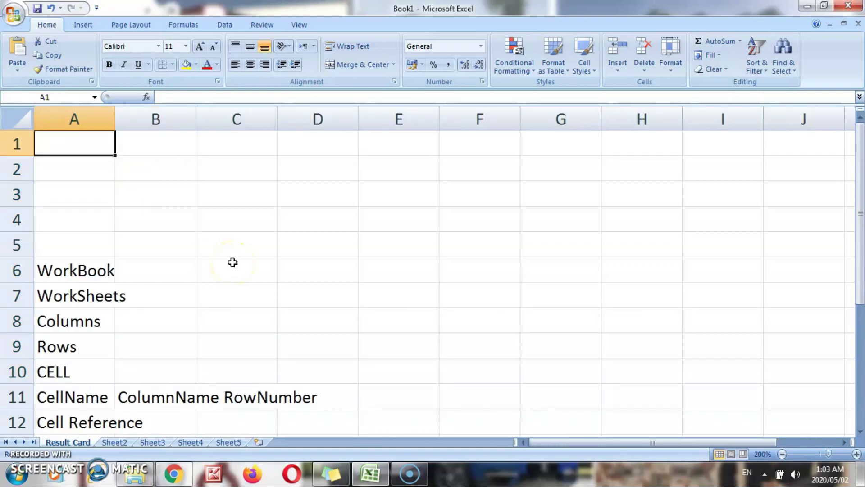
# Move the selection down to row 3, across to cell E3, and down and back to the WorkBook cell A6.
pyautogui.press('Down')
pyautogui.press('Down')
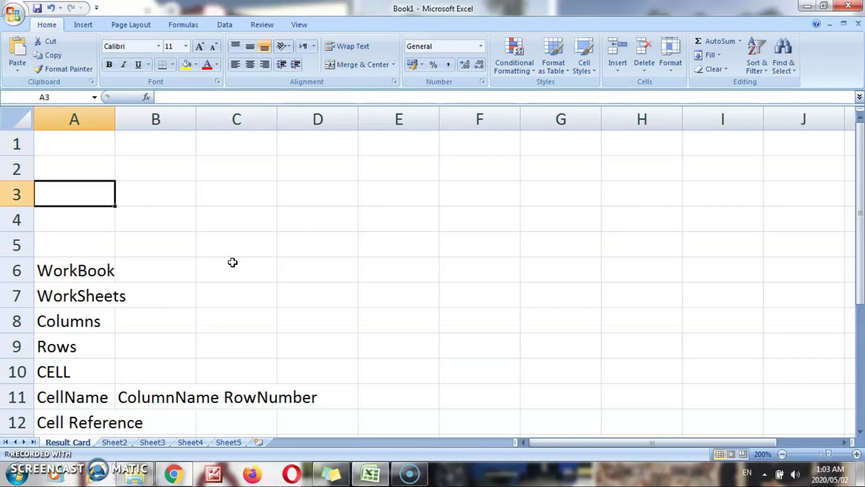
pyautogui.press('Right')
pyautogui.press('Right')
pyautogui.press('Right')
pyautogui.press('Left')
pyautogui.press('Left')
pyautogui.press('Left')
pyautogui.press('Right')
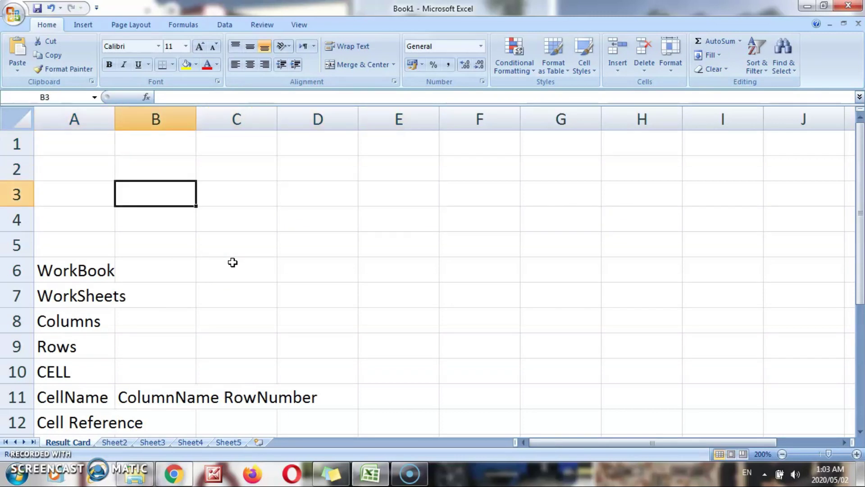
pyautogui.press('Right')
pyautogui.press('Right')
pyautogui.press('Right')
pyautogui.press('Down')
pyautogui.press('Down')
pyautogui.press('Down')
pyautogui.press('Left')
pyautogui.press('Left')
pyautogui.press('Left')
pyautogui.press('Left')
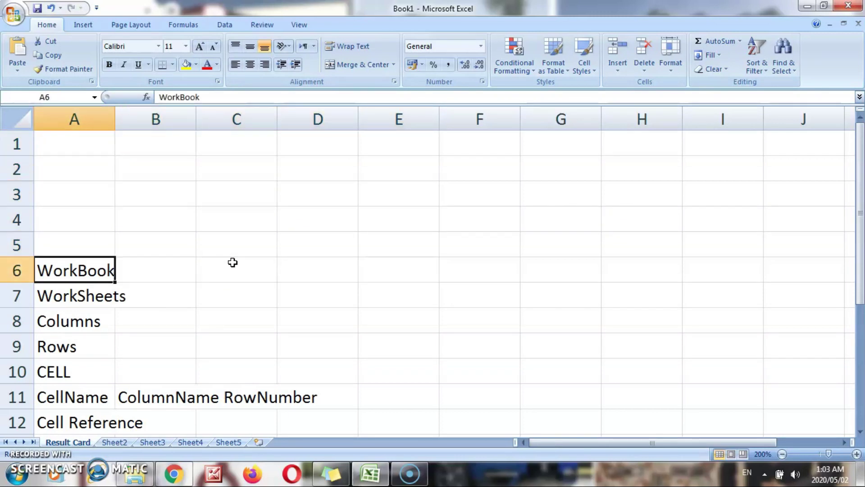
# Move the selection through the empty cells above the term list and return to cell A1.
pyautogui.press('Right')
pyautogui.press('Right')
pyautogui.press('Up')
pyautogui.press('Up')
pyautogui.press('Up')
pyautogui.press('Left')
pyautogui.press('Right')
pyautogui.press('Right')
pyautogui.press('Right')
pyautogui.press('Left')
pyautogui.press('Left')
pyautogui.press('Left')
pyautogui.press('Down')
pyautogui.press('Right')
pyautogui.press('Right')
pyautogui.press('Left')
pyautogui.press('Up')
pyautogui.press('Left')
pyautogui.press('Left')
pyautogui.press('Up')
pyautogui.press('Up')
pyautogui.press('Down')
pyautogui.press('Up')
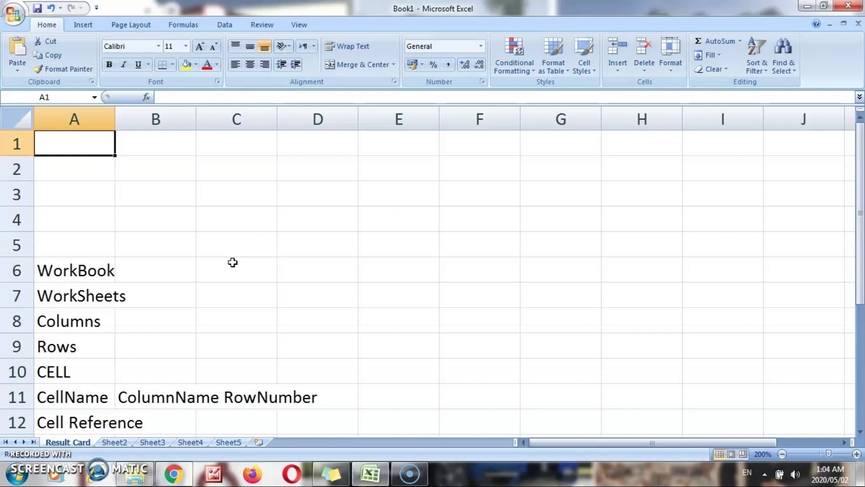
# Enter the title Result Card in cell A1 and enlarge its font size to 28.
pyautogui.write('Result Card')
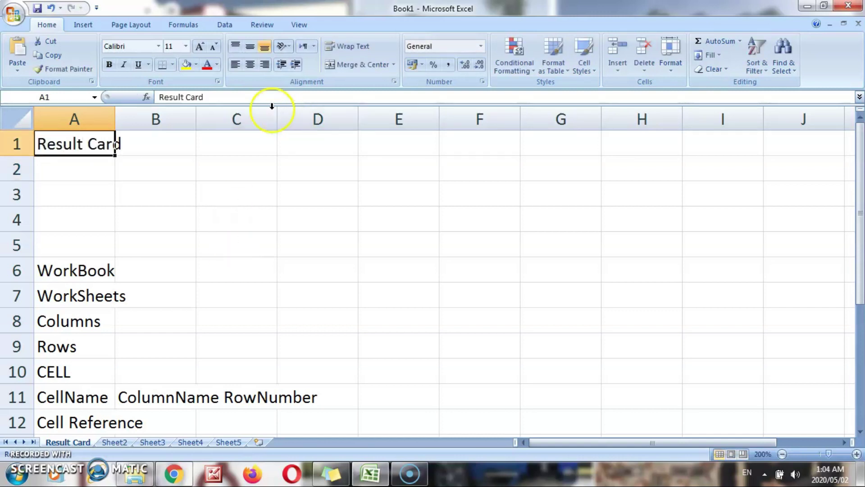
pyautogui.click(200, 47)
pyautogui.click(200, 47)
pyautogui.click(200, 47)
pyautogui.click(200, 47)
pyautogui.click(200, 47)
pyautogui.click(200, 47)
pyautogui.click(200, 47)
pyautogui.click(200, 47)
pyautogui.click(200, 47)
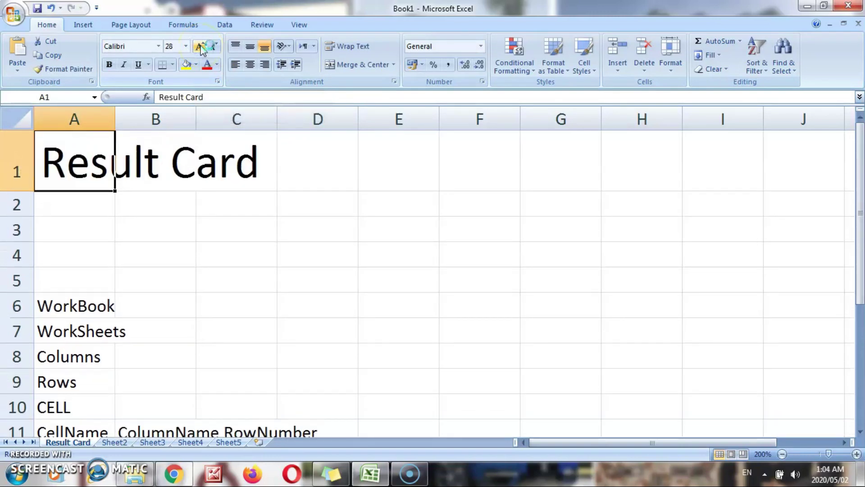
# Reduce the font size of the Result Card title to 22.
pyautogui.click(215, 47)
pyautogui.click(214, 47)
pyautogui.click(214, 47)
pyautogui.click(215, 47)
pyautogui.click(214, 47)
pyautogui.click(215, 46)
pyautogui.click(214, 47)
pyautogui.click(215, 46)
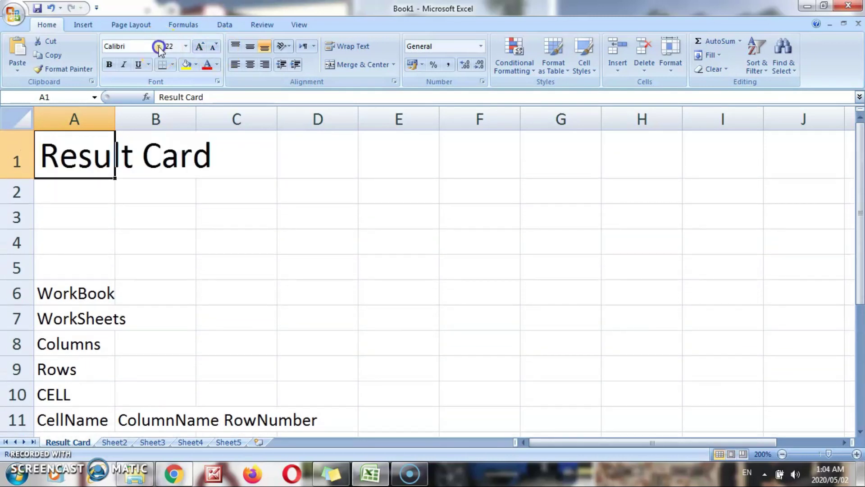
# Try the Aharoni and Arial Black fonts on the Result Card title, and undo both font changes.
pyautogui.click(158, 47)
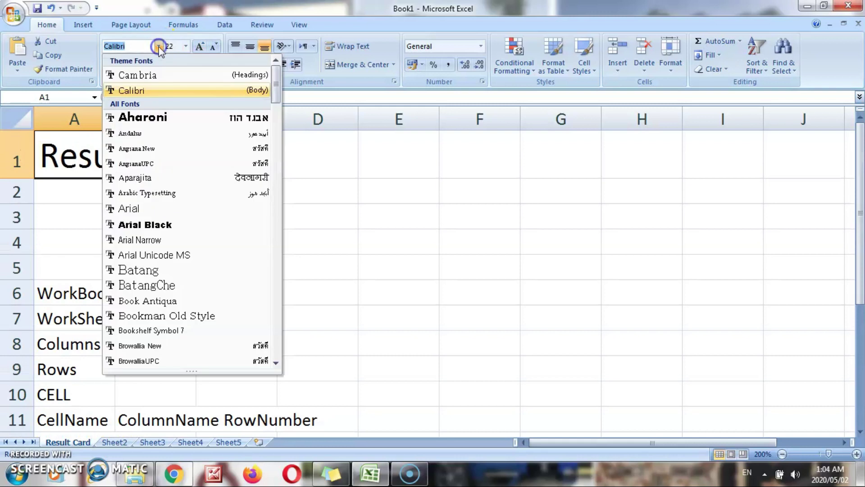
pyautogui.click(153, 117)
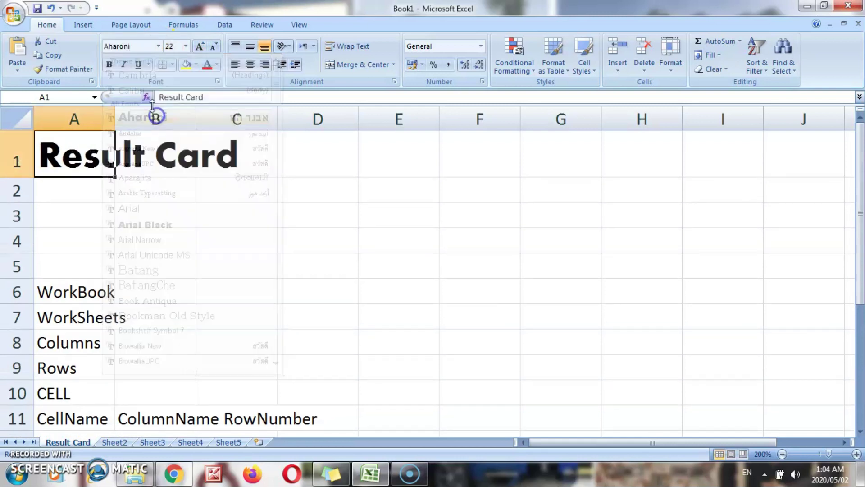
pyautogui.click(159, 46)
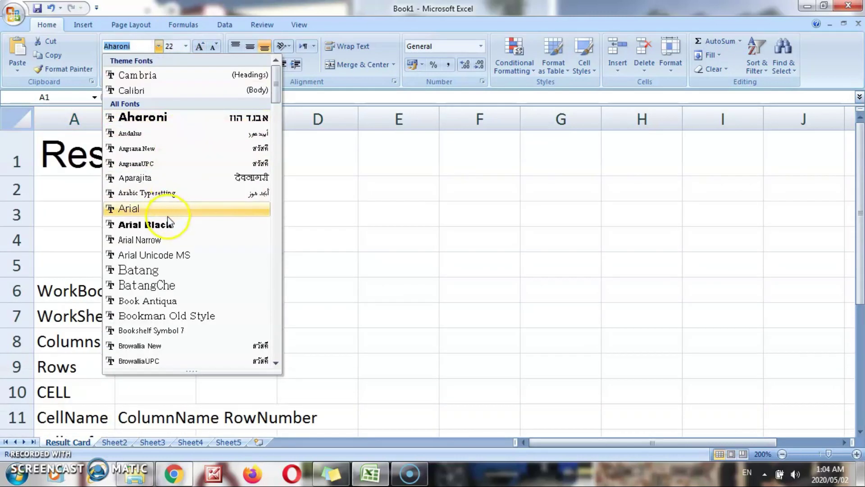
pyautogui.click(168, 226)
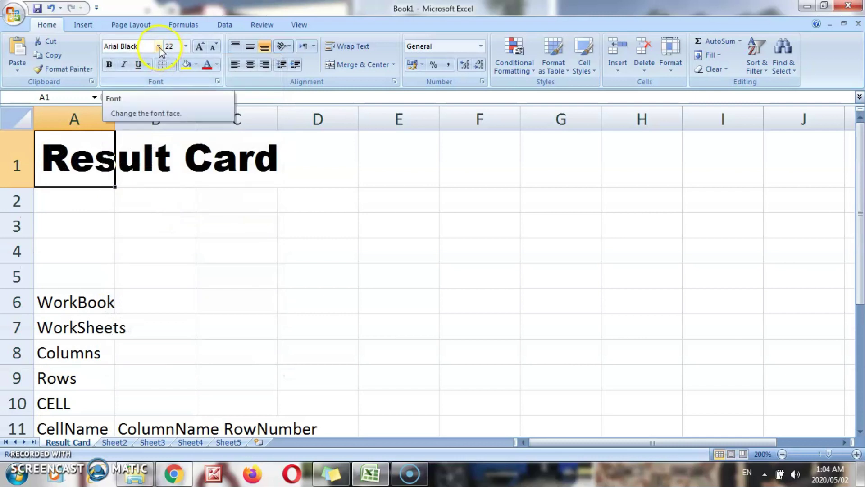
pyautogui.hotkey('ctrl', 'z')
pyautogui.hotkey('ctrl', 'z')
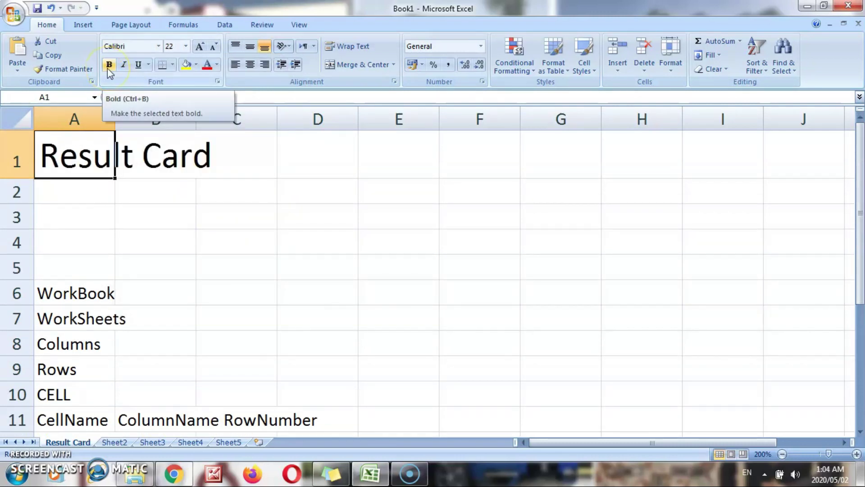
# Try bold and italic formatting on the Result Card title, turning each one off again.
pyautogui.click(109, 65)
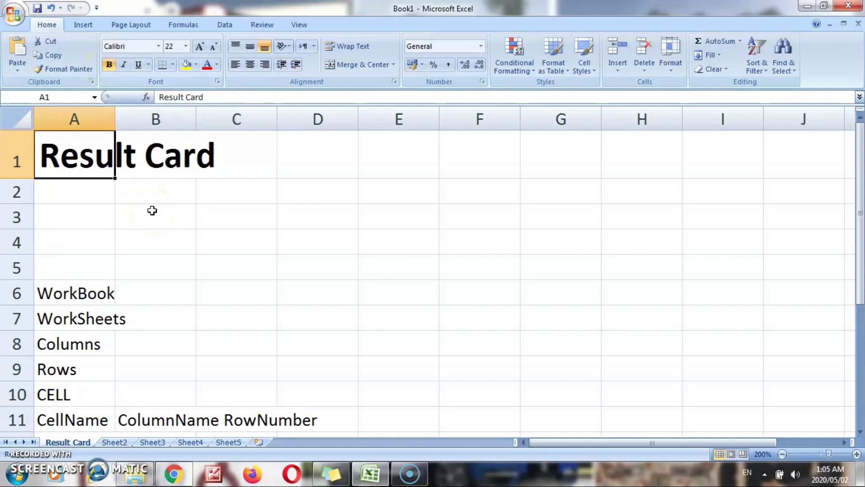
pyautogui.hotkey('ctrl', 'b')
pyautogui.hotkey('ctrl', 'i')
pyautogui.hotkey('ctrl', 'i')
pyautogui.hotkey('ctrl', 'i')
pyautogui.hotkey('ctrl', 'i')
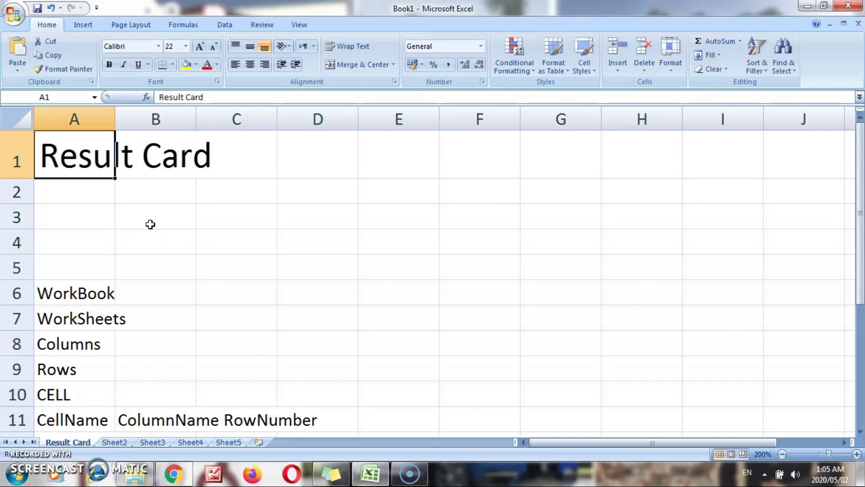
pyautogui.hotkey('ctrl', 'i')
pyautogui.hotkey('ctrl', 'i')
# Try underlining the Result Card title and remove the underline again.
pyautogui.hotkey('ctrl', 'u')
pyautogui.hotkey('ctrl', 'u')
pyautogui.hotkey('ctrl', 'u')
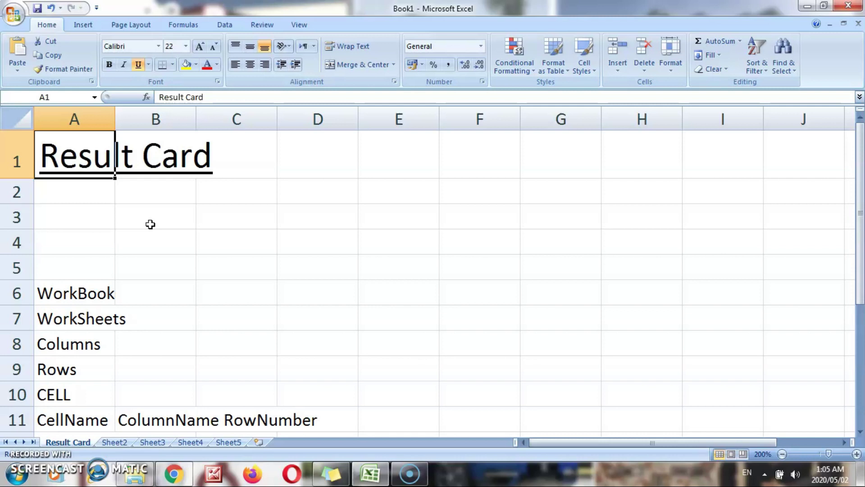
pyautogui.hotkey('ctrl', 'u')
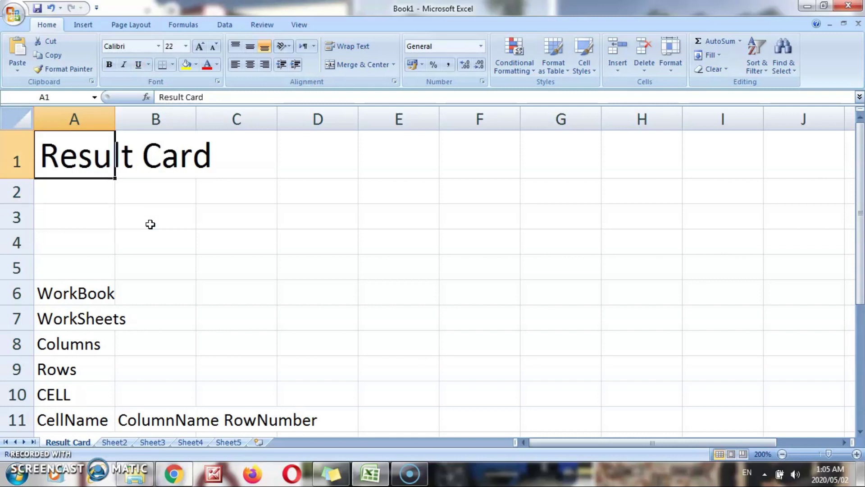
# Move the selection across to cell C1 and back to A1 to examine which cell holds the title.
pyautogui.press('Right')
pyautogui.press('Left')
pyautogui.press('Right')
pyautogui.press('Right')
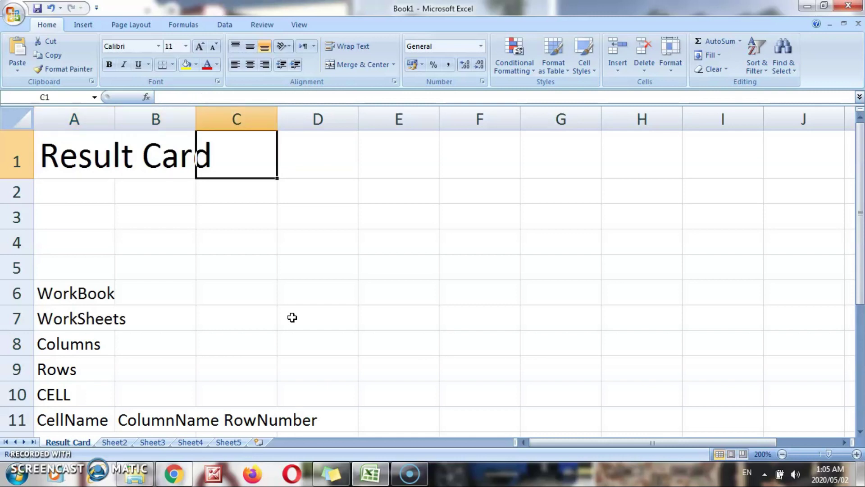
pyautogui.press('Left')
pyautogui.press('Left')
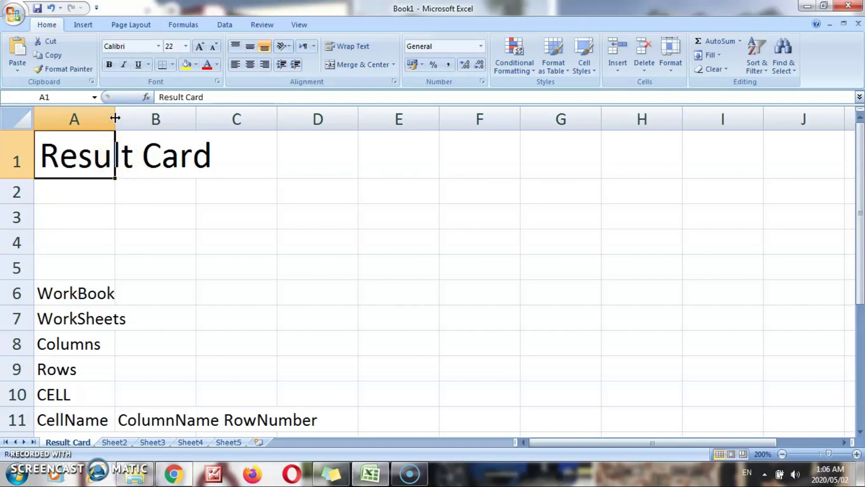
# Widen column A to the title's length, narrow it again, and autofit the column to its contents.
pyautogui.moveTo(115, 117); pyautogui.dragTo(216, 133)
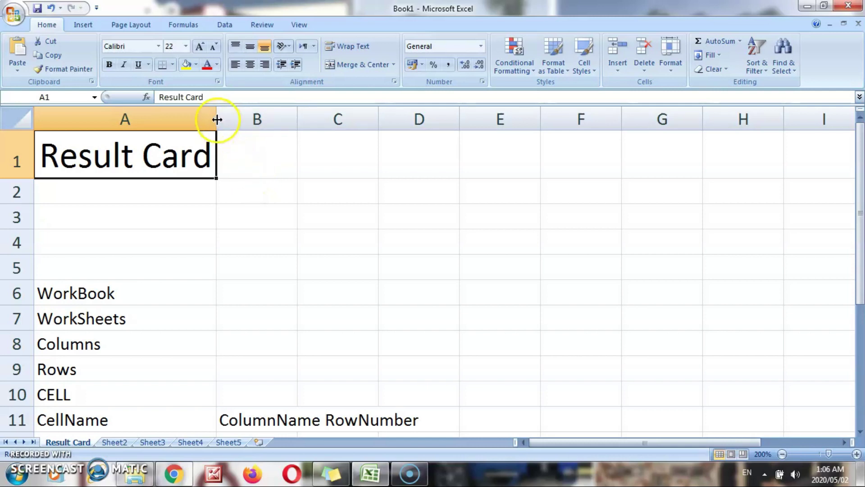
pyautogui.moveTo(217, 119); pyautogui.dragTo(110, 120)
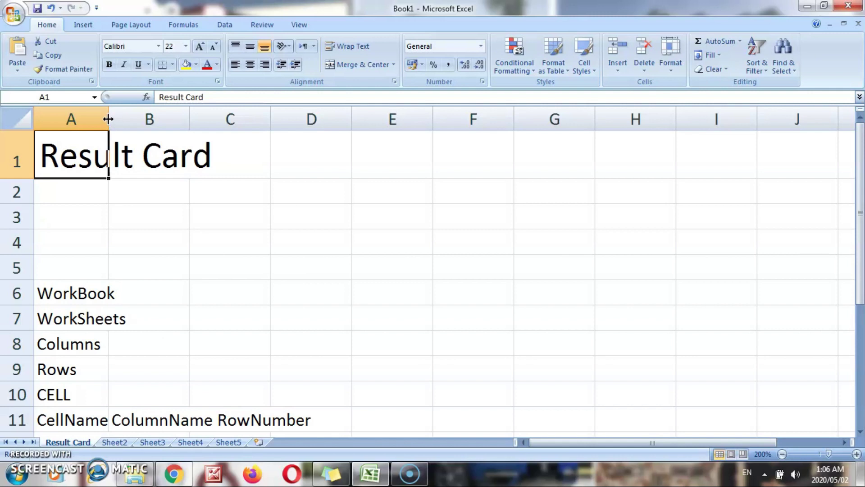
pyautogui.doubleClick(108, 119)
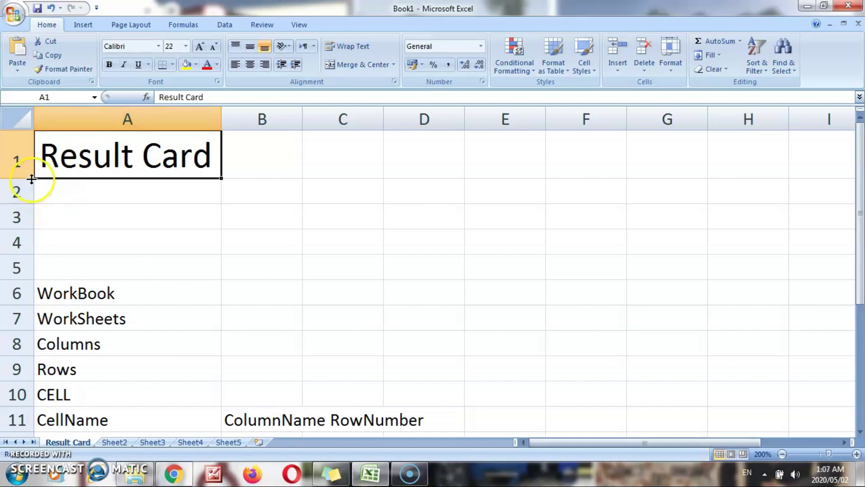
# Increase the height of row 1, autofit it to the title, and adjust its lower border slightly.
pyautogui.moveTo(25, 178); pyautogui.dragTo(26, 227)
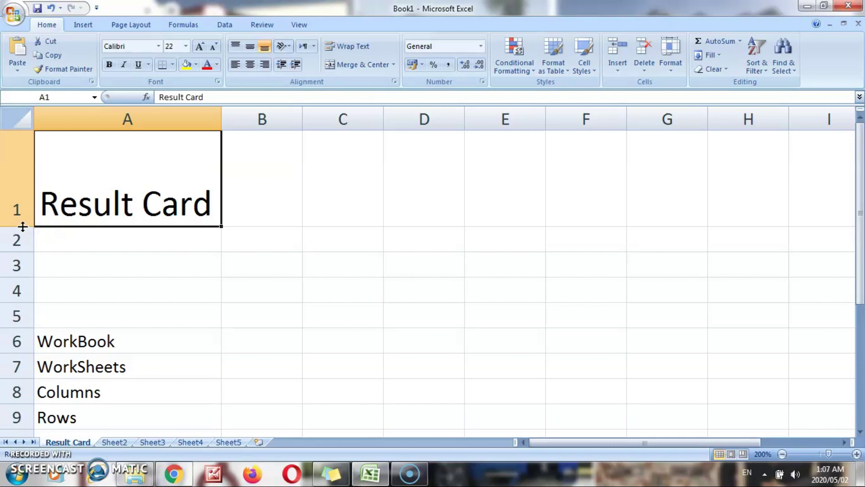
pyautogui.doubleClick(22, 226)
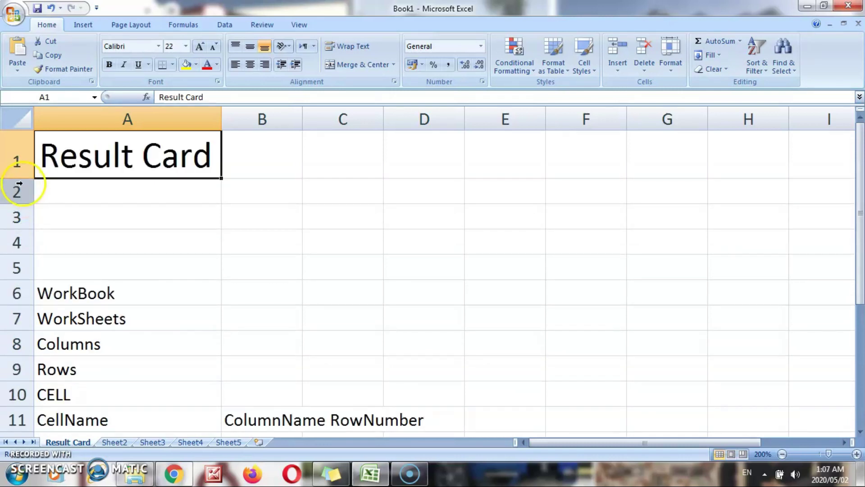
pyautogui.moveTo(23, 180); pyautogui.dragTo(23, 179)
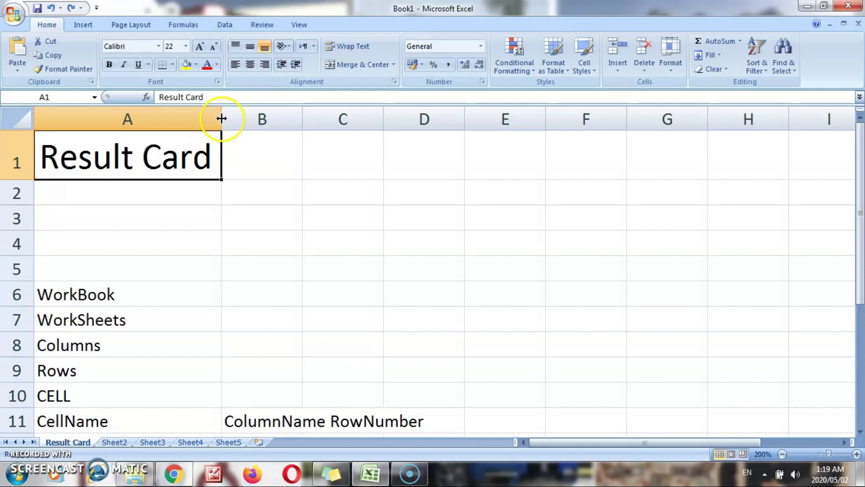
# Widen column A and heighten row 1 well beyond the size of the Result Card title.
pyautogui.moveTo(222, 118); pyautogui.dragTo(362, 121)
pyautogui.moveTo(33, 179); pyautogui.dragTo(37, 256)
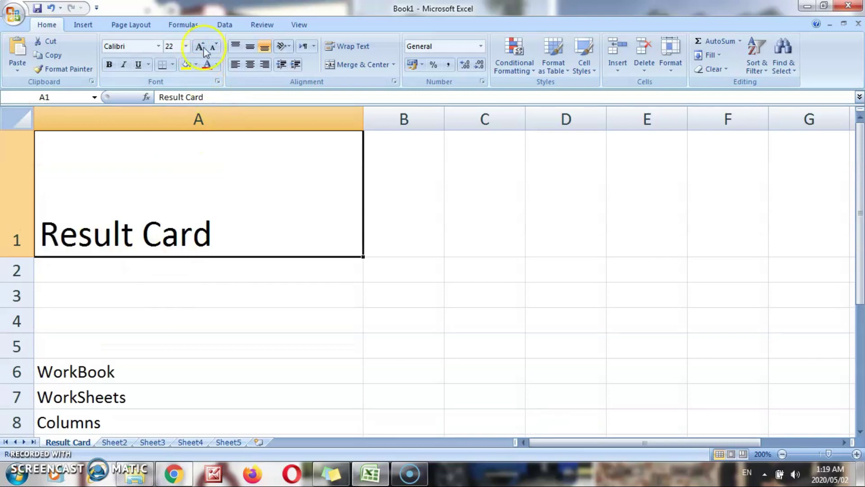
# Try top alignment on the Result Card title, and centre it vertically and horizontally in cell A1.
pyautogui.click(236, 47)
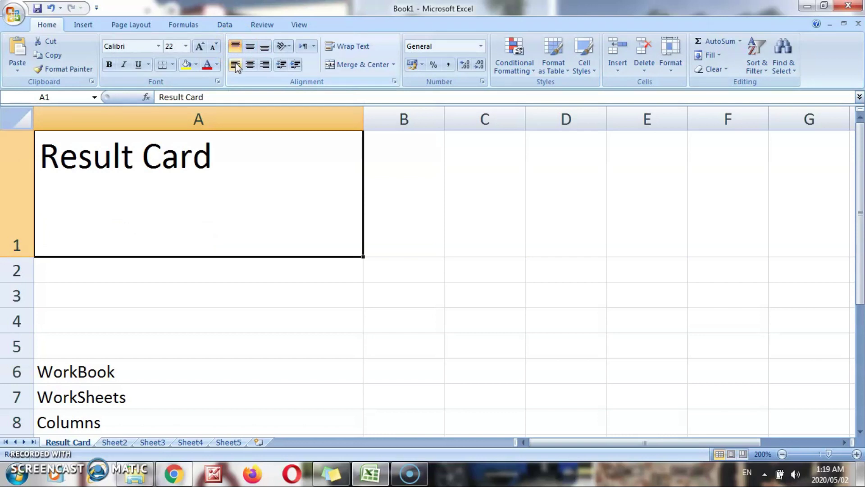
pyautogui.click(250, 47)
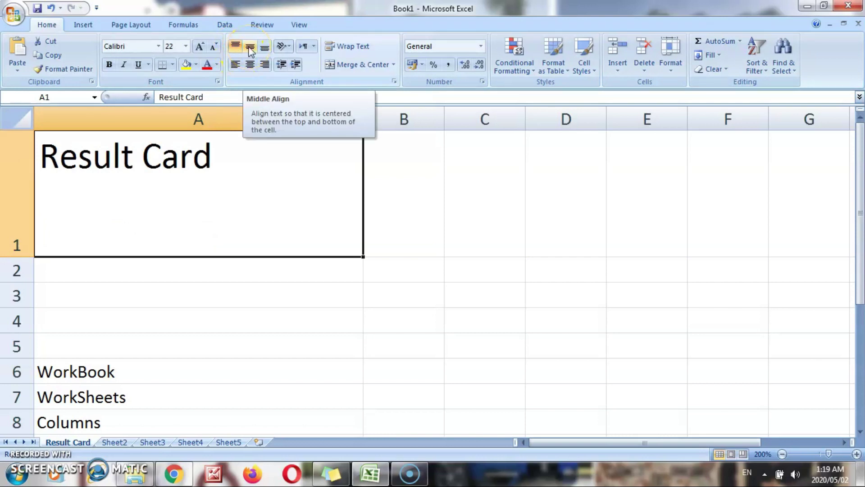
pyautogui.click(250, 48)
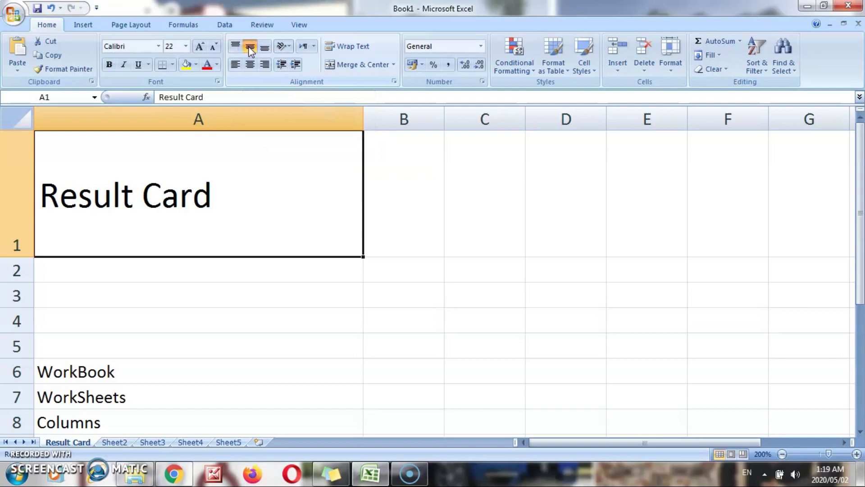
pyautogui.click(251, 64)
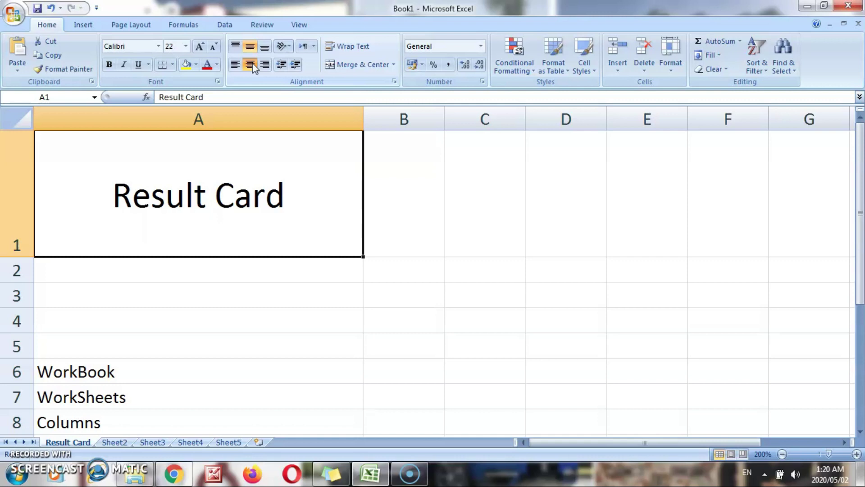
pyautogui.click(251, 47)
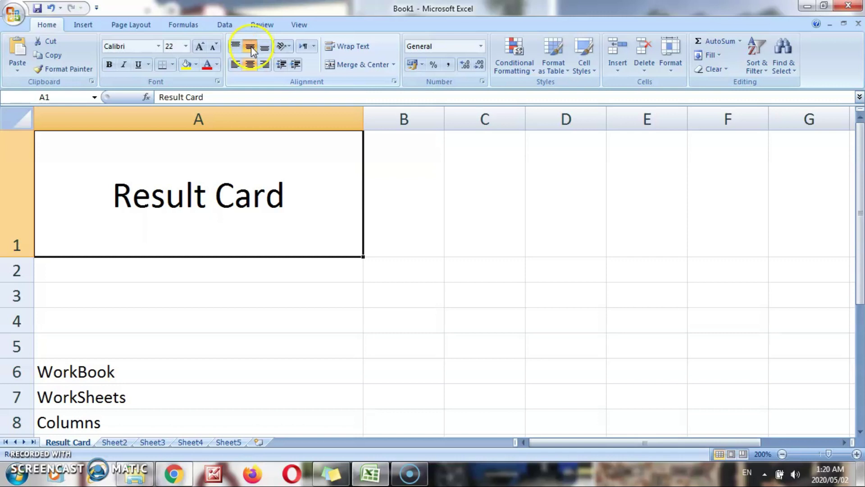
# Try right alignment on the Result Card title, and align it to the top left of cell A1.
pyautogui.click(265, 65)
pyautogui.click(265, 65)
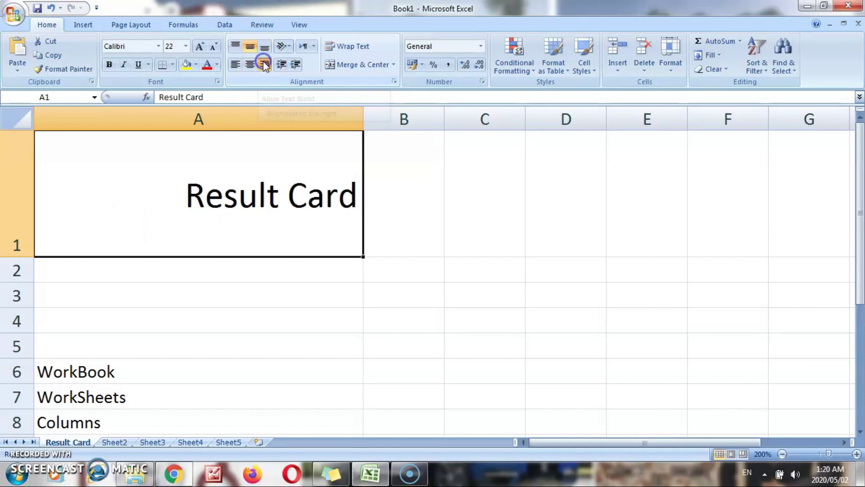
pyautogui.click(235, 64)
pyautogui.click(234, 46)
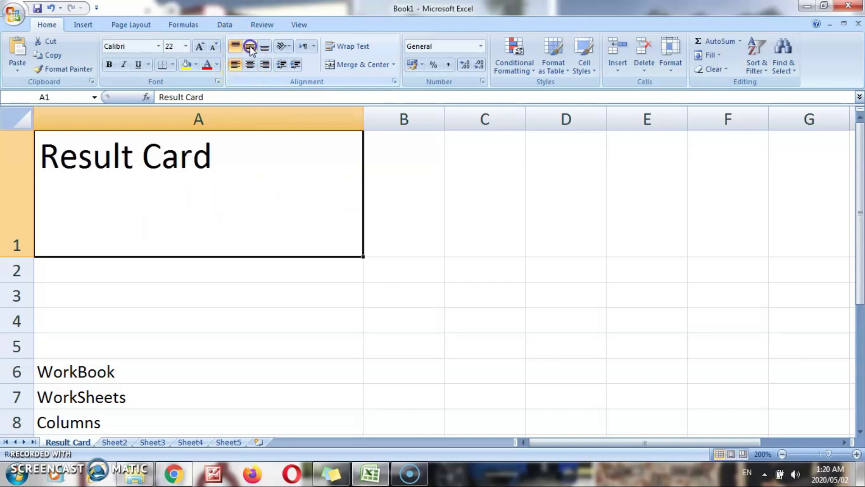
# Try bottom and centre alignment on the Result Card title, and set it to middle and right alignment.
pyautogui.click(251, 47)
pyautogui.click(265, 47)
pyautogui.click(251, 66)
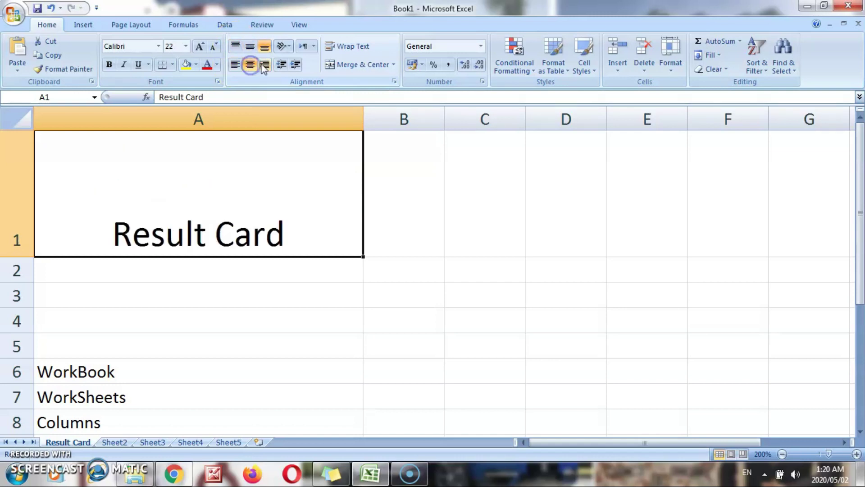
pyautogui.click(265, 65)
pyautogui.click(247, 44)
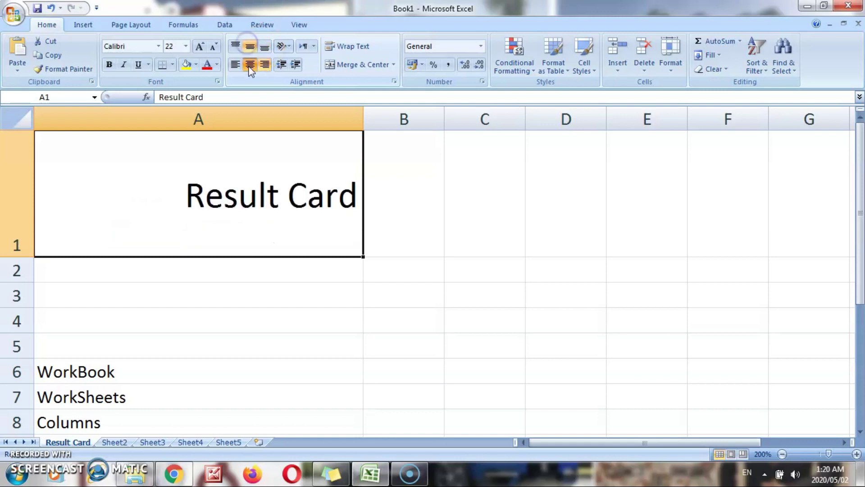
# Try left and top alignment on the Result Card title, and set it to middle and centre alignment in cell A1.
pyautogui.click(251, 64)
pyautogui.click(235, 65)
pyautogui.click(235, 45)
pyautogui.click(252, 46)
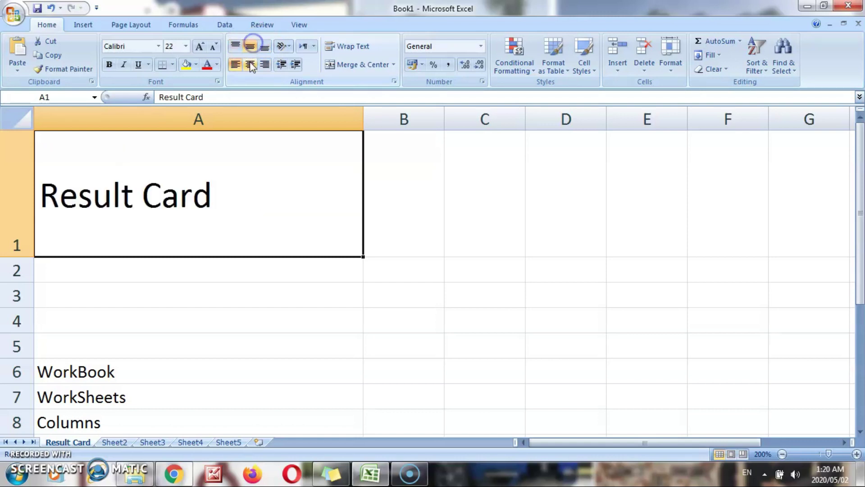
pyautogui.click(251, 64)
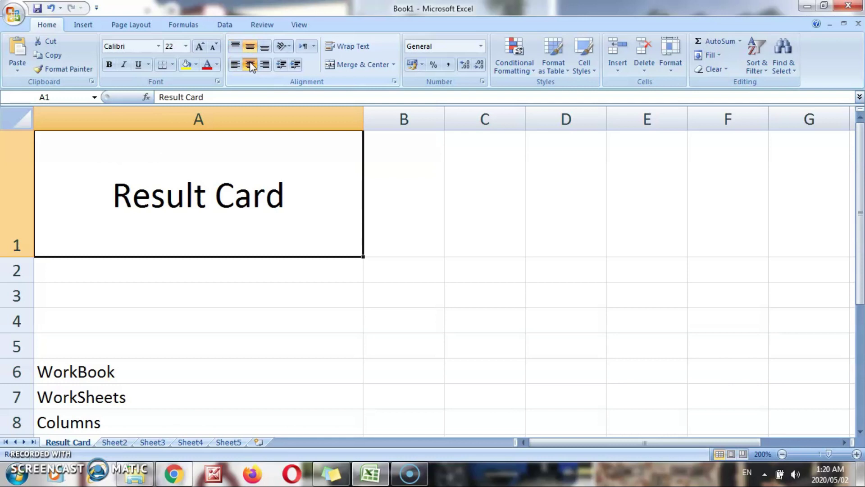
# Try the Angle Clockwise, Angle Counterclockwise, Vertical Text and Rotate Text Up orientations on the Result Card title.
pyautogui.click(287, 46)
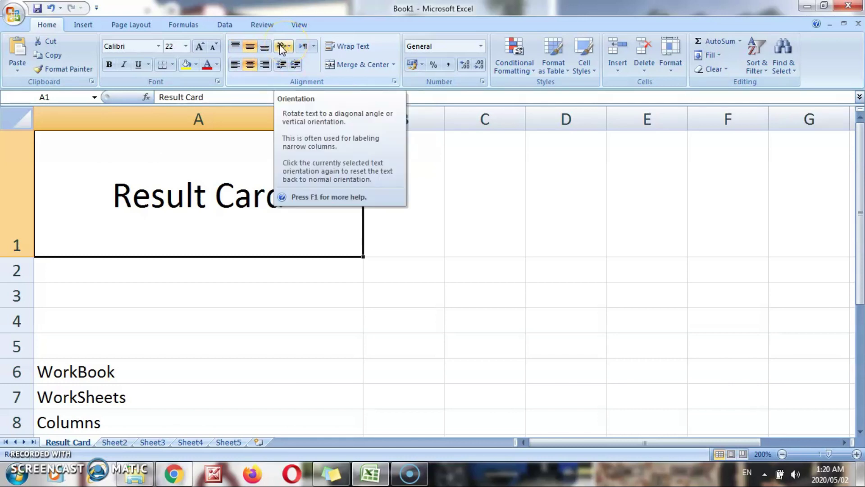
pyautogui.click(285, 46)
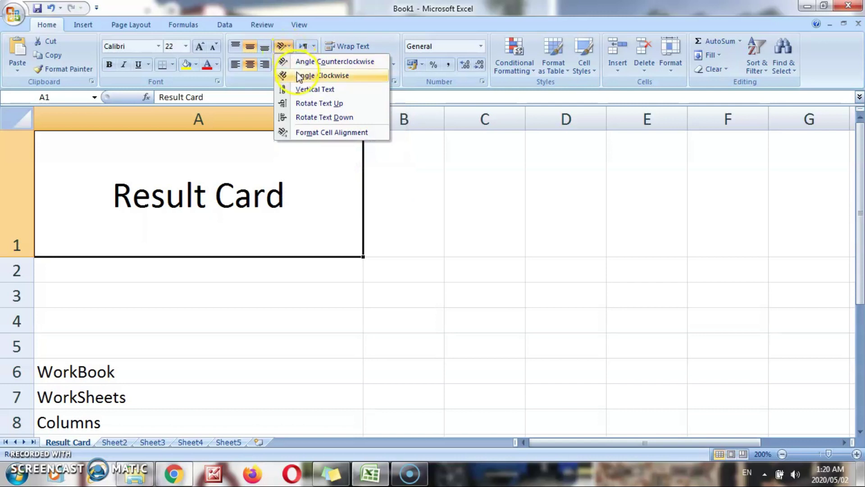
pyautogui.click(300, 75)
pyautogui.click(284, 45)
pyautogui.click(310, 63)
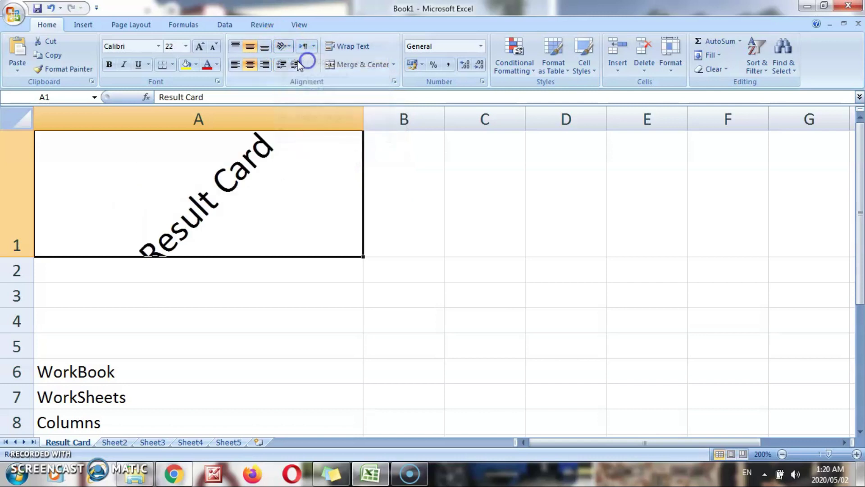
pyautogui.click(284, 45)
pyautogui.click(310, 88)
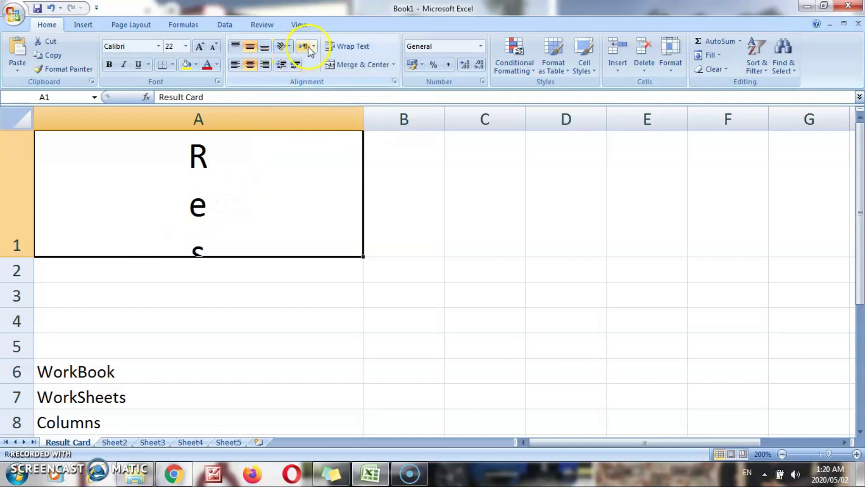
pyautogui.click(283, 46)
pyautogui.click(305, 103)
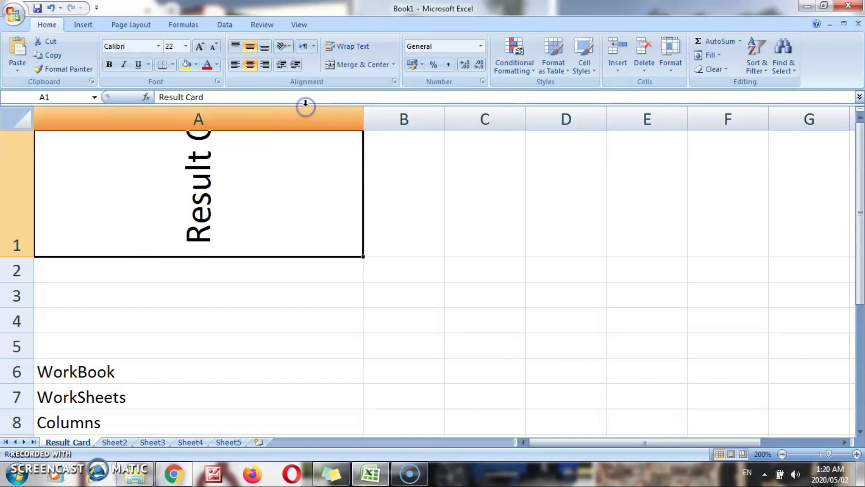
# AutoFit the height of row 1 to the rotated title, and reset the title's orientation to horizontal.
pyautogui.click(284, 46)
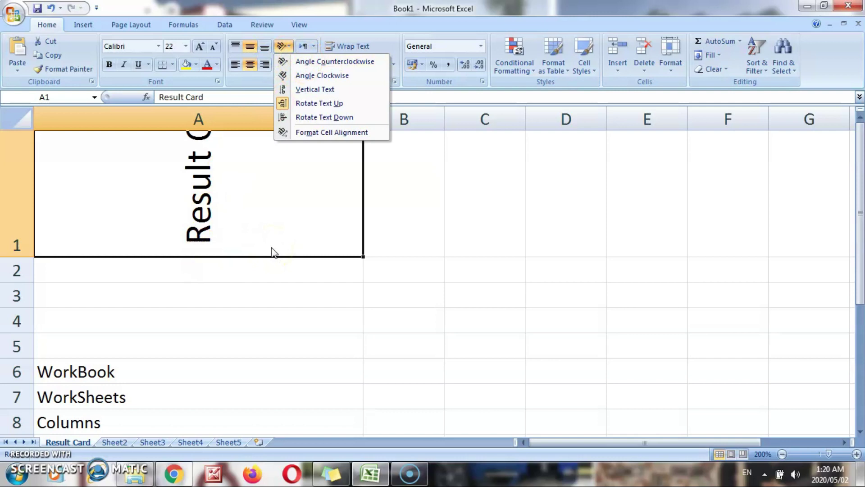
pyautogui.click(27, 258)
pyautogui.doubleClick(28, 258)
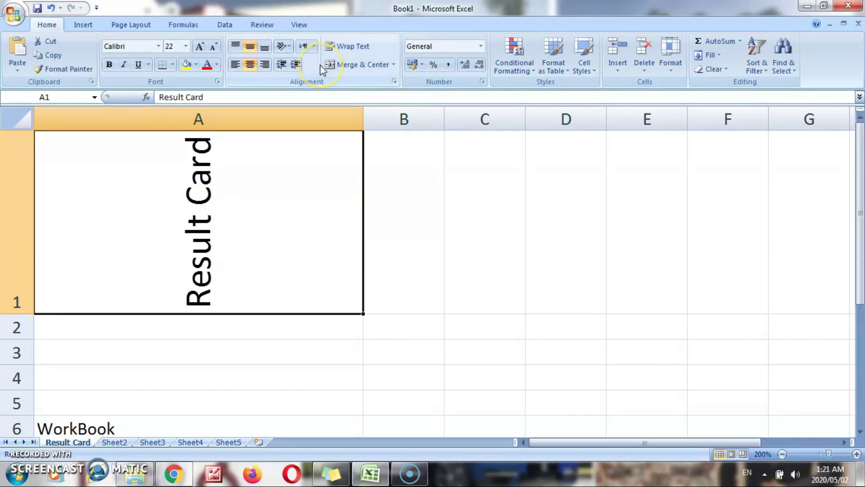
pyautogui.click(288, 47)
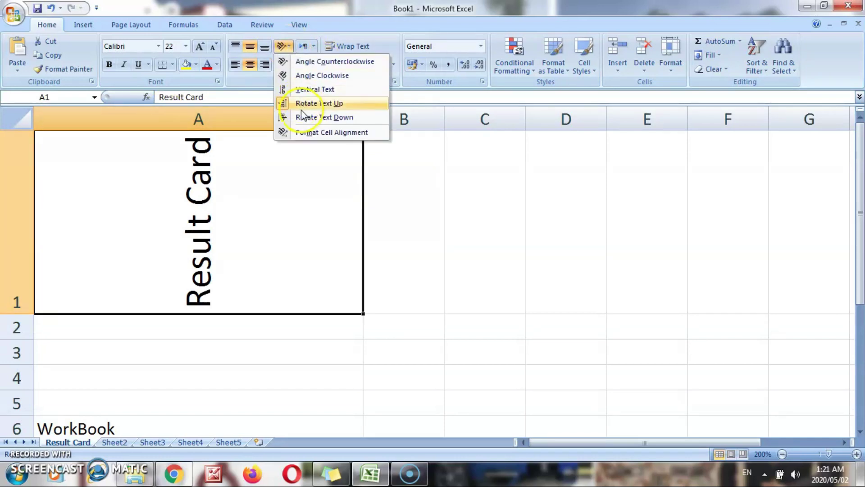
pyautogui.click(310, 102)
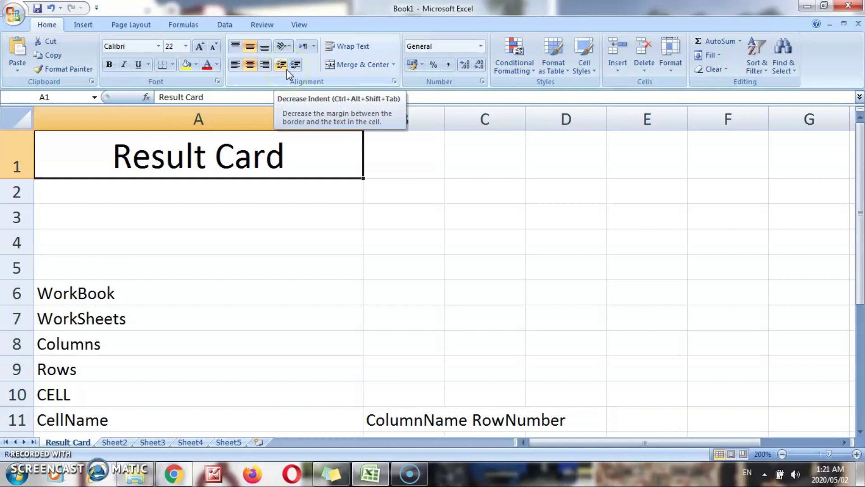
# Fill the title cell and the rest of the range A1:F1 with yellow.
pyautogui.click(189, 70)
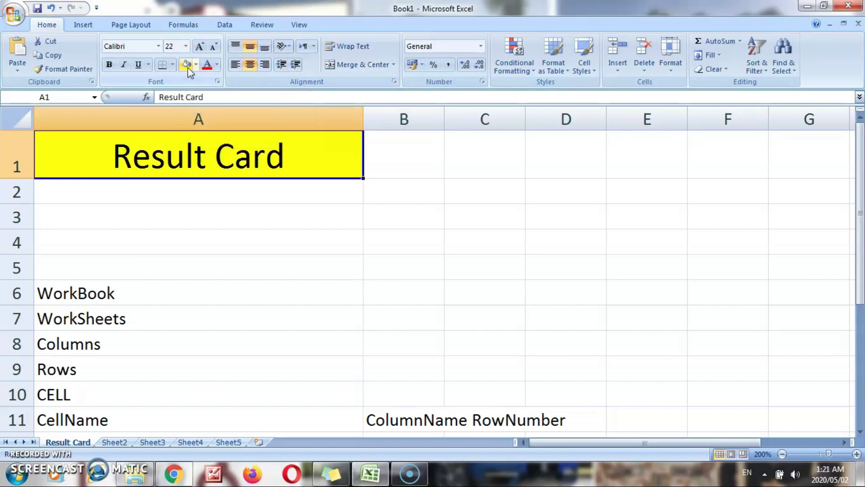
pyautogui.moveTo(217, 155); pyautogui.dragTo(740, 150)
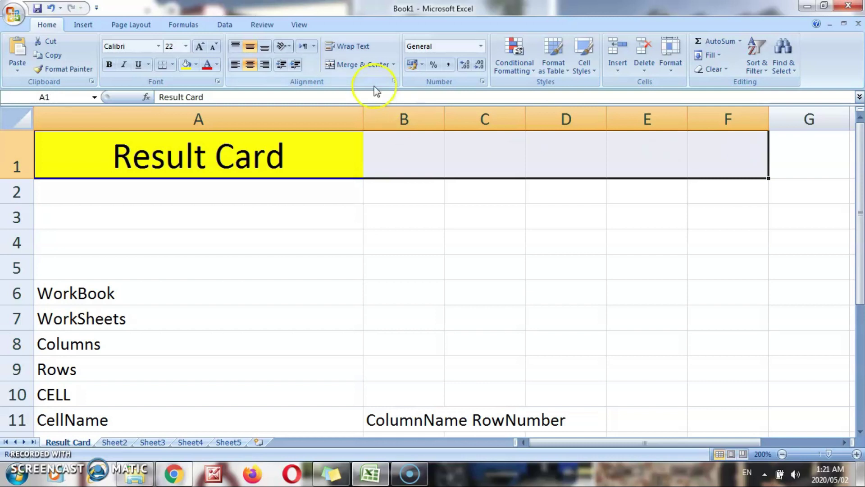
pyautogui.click(187, 64)
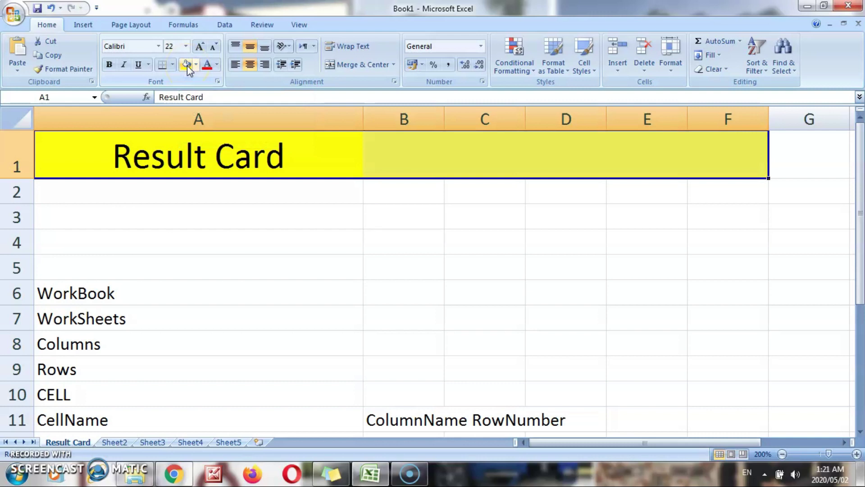
pyautogui.click(257, 219)
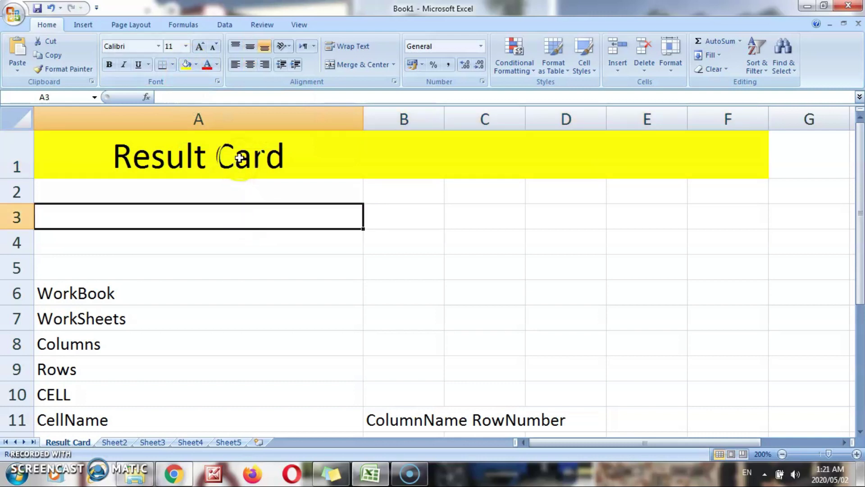
# Set the font colour of the Result Card title in A1 to red, and view the available font colours.
pyautogui.click(222, 155)
pyautogui.click(207, 65)
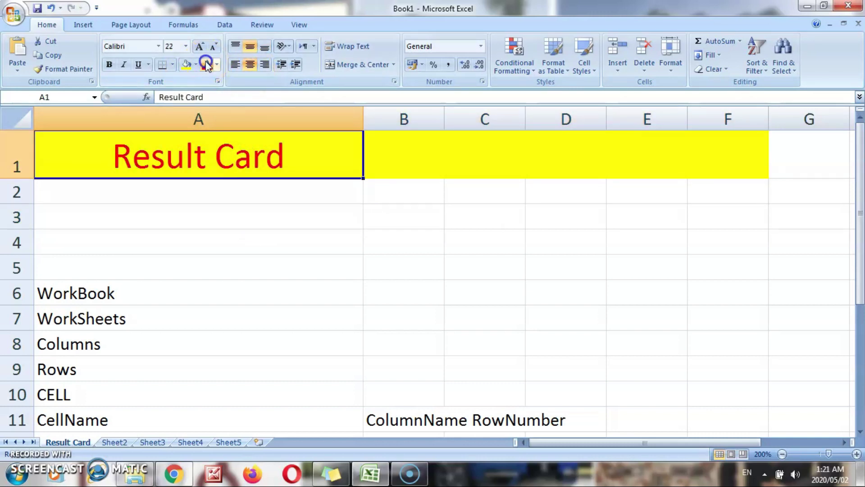
pyautogui.click(217, 65)
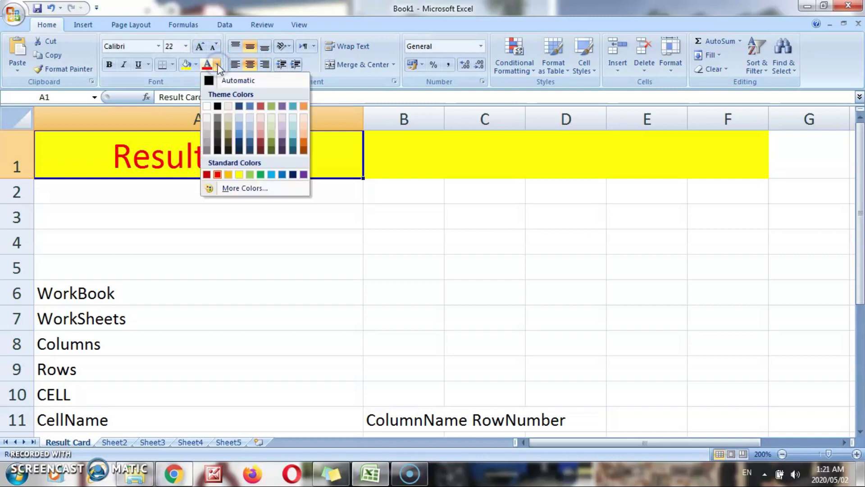
pyautogui.click(217, 65)
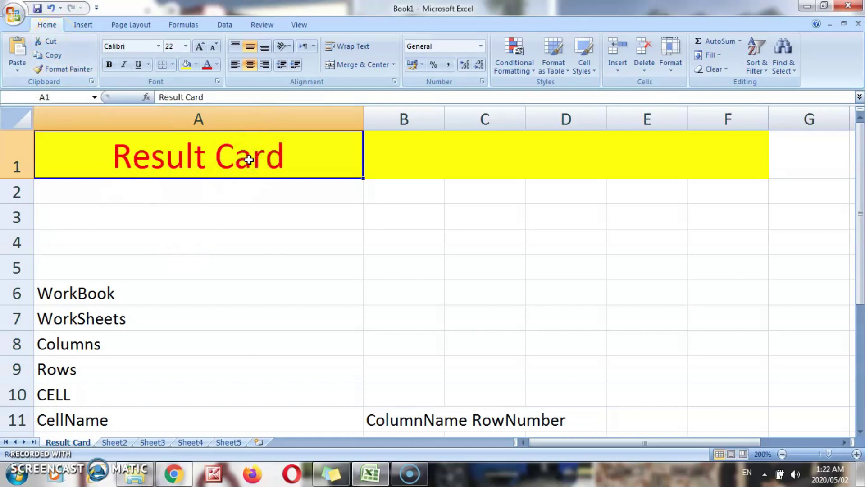
# Move the Result Card title from cell A1 to cell D6 by cutting and pasting.
pyautogui.hotkey('ctrl', 'x')
pyautogui.press('Right')
pyautogui.press('Right')
pyautogui.press('Right')
pyautogui.press('Down')
pyautogui.press('Down')
pyautogui.press('Down')
pyautogui.press('Down')
pyautogui.press('Down')
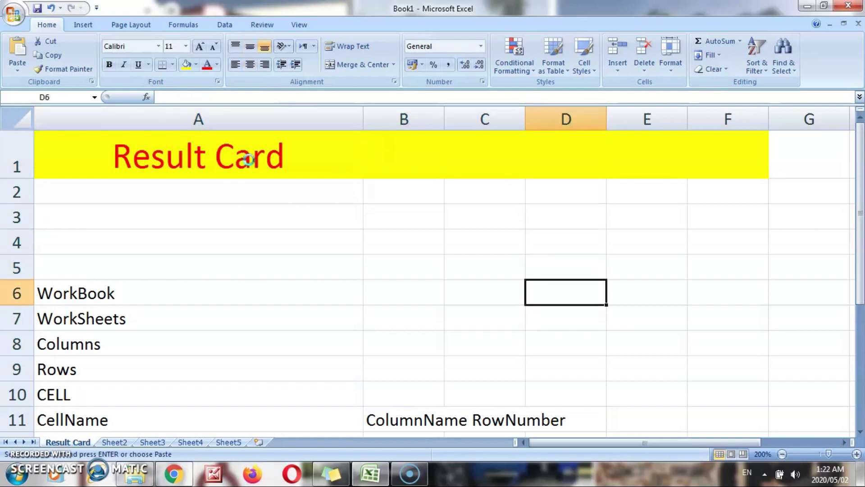
pyautogui.hotkey('ctrl', 'v')
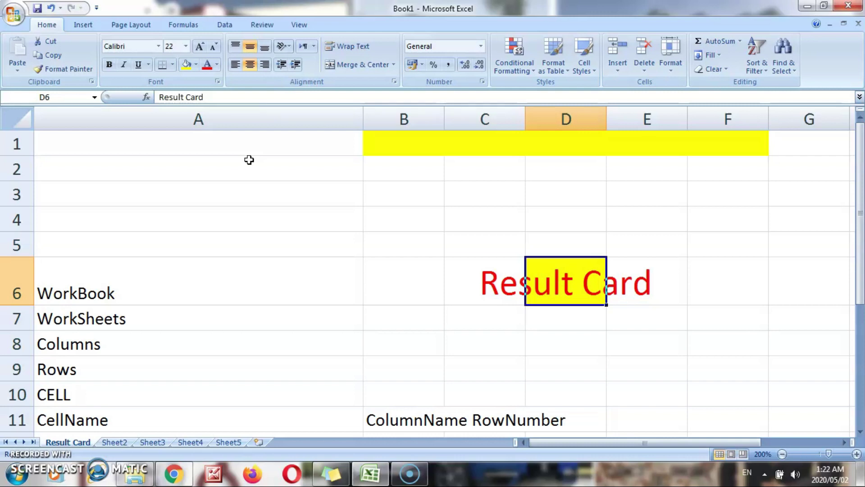
# Copy the Result Card title from cell D6 back to cell A1.
pyautogui.hotkey('ctrl', 'x')
pyautogui.press('Left')
pyautogui.press('Left')
pyautogui.press('Left')
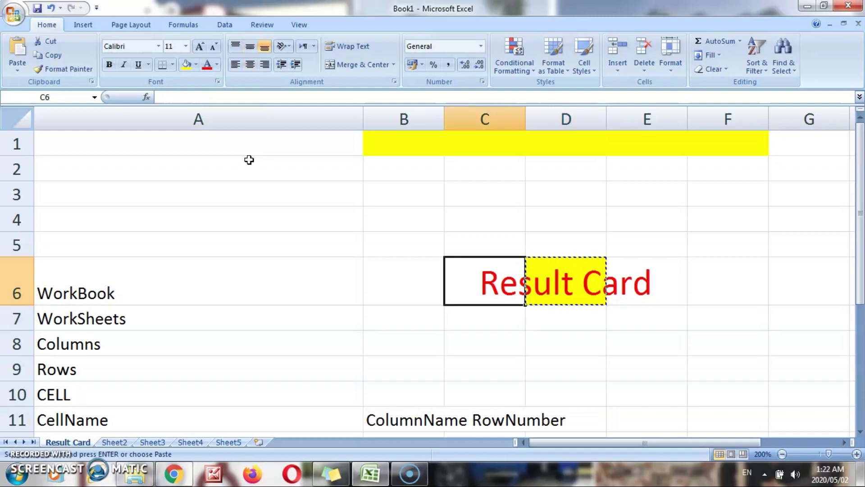
pyautogui.press('Up')
pyautogui.press('Up')
pyautogui.press('Up')
pyautogui.press('Up')
pyautogui.press('Up')
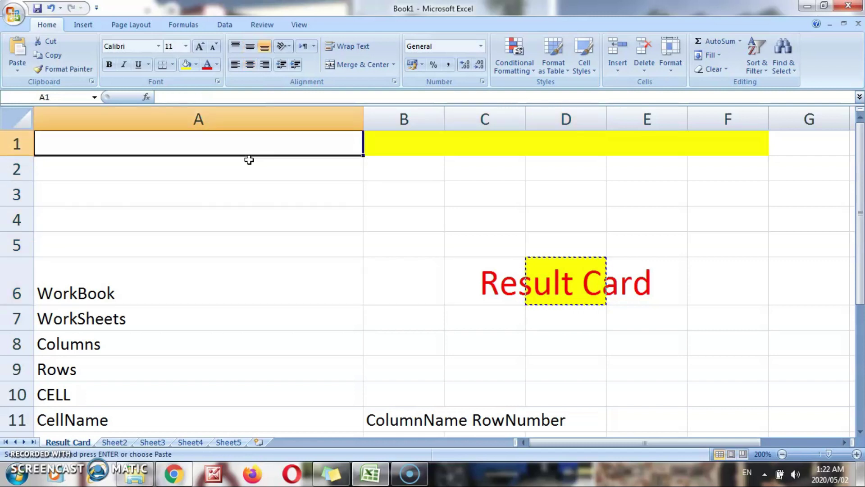
pyautogui.hotkey('ctrl', 'v')
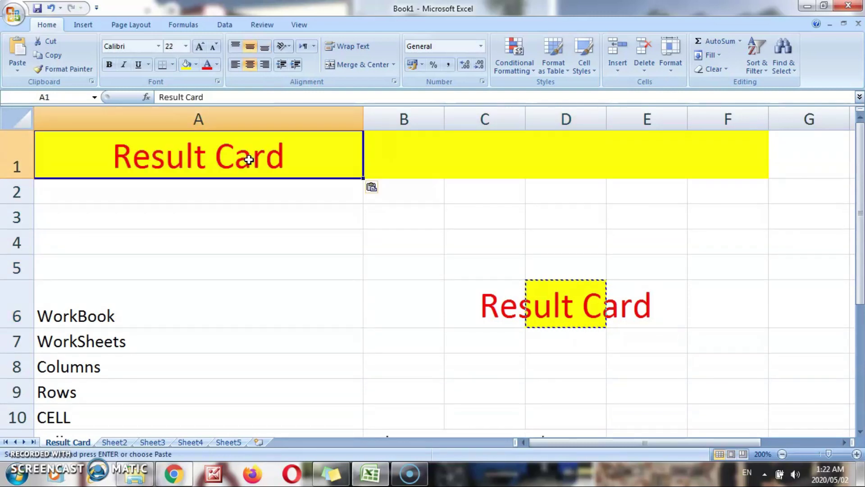
pyautogui.click(314, 249)
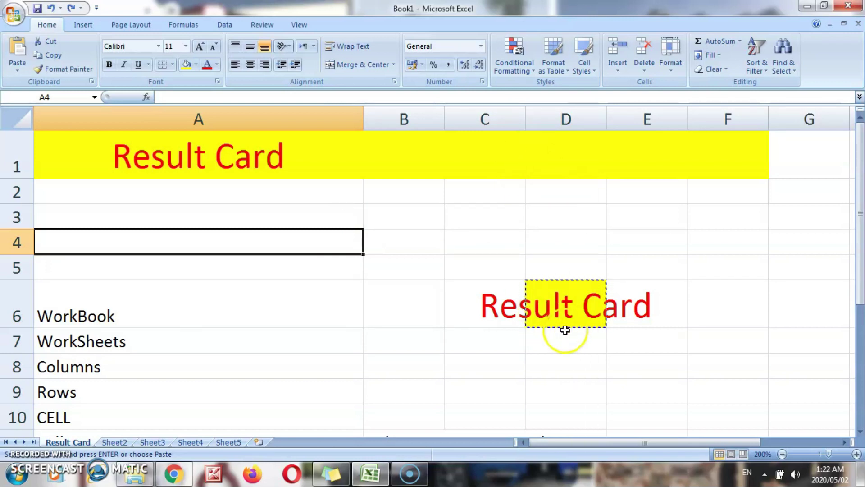
# Delete the whole column D that holds the extra Result Card title.
pyautogui.click(563, 219)
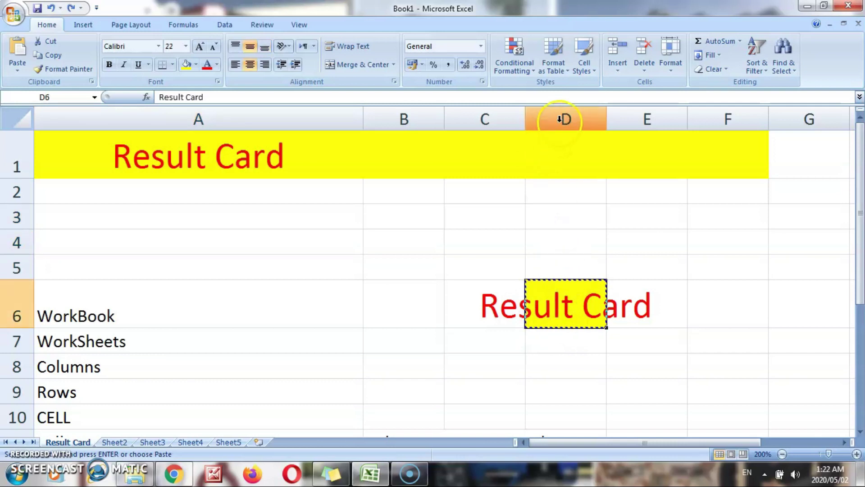
pyautogui.click(561, 118)
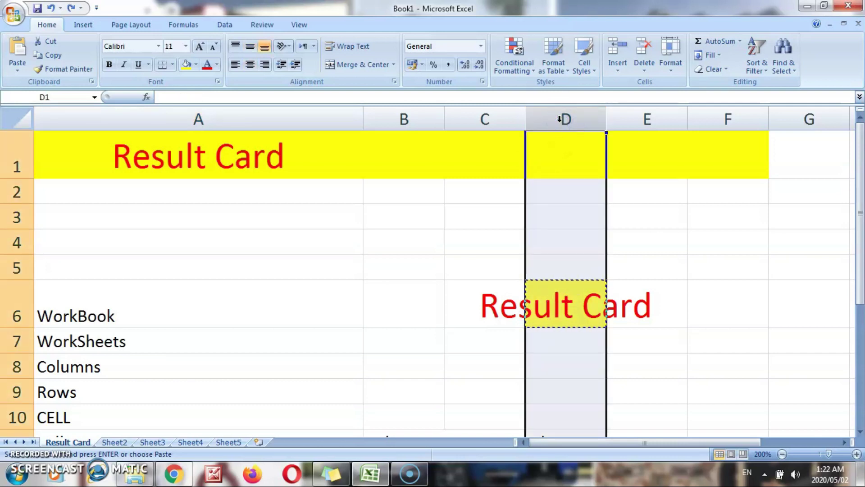
pyautogui.rightClick(560, 119)
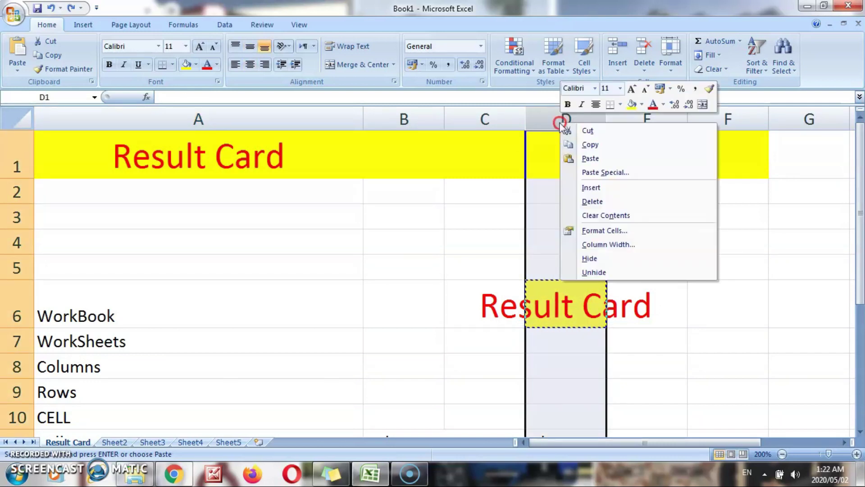
pyautogui.click(590, 201)
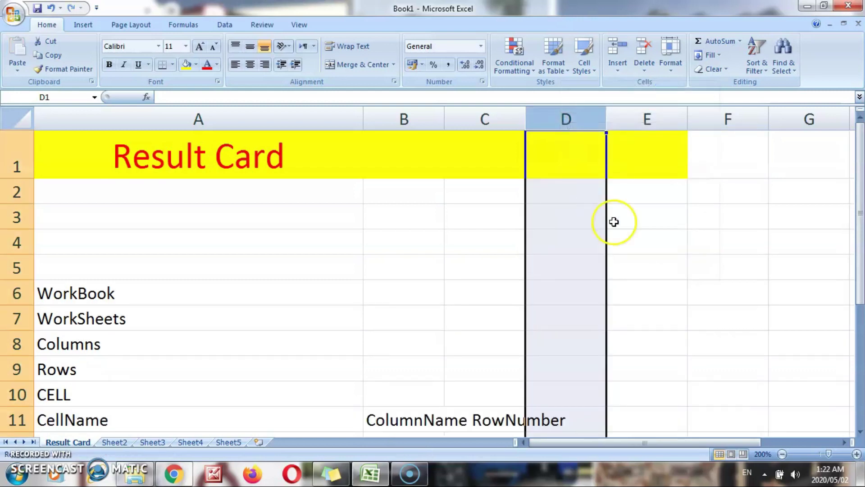
# Insert two new columns at column D, and delete one of them again.
pyautogui.rightClick(563, 119)
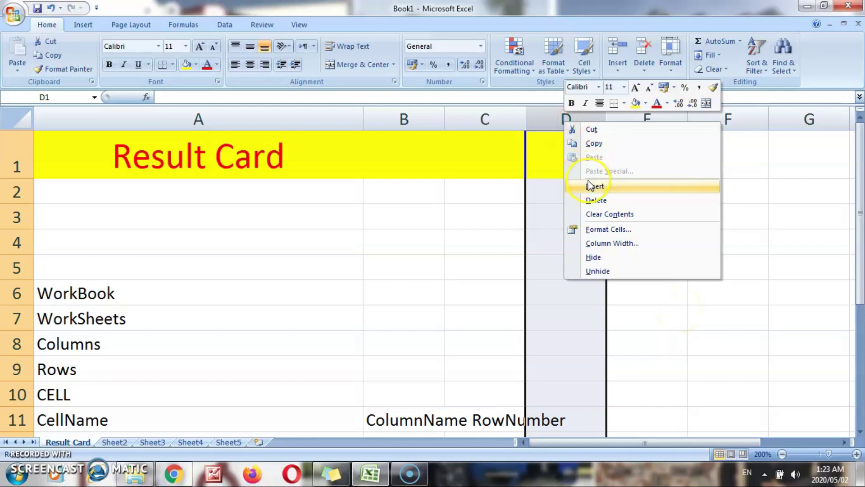
pyautogui.click(588, 180)
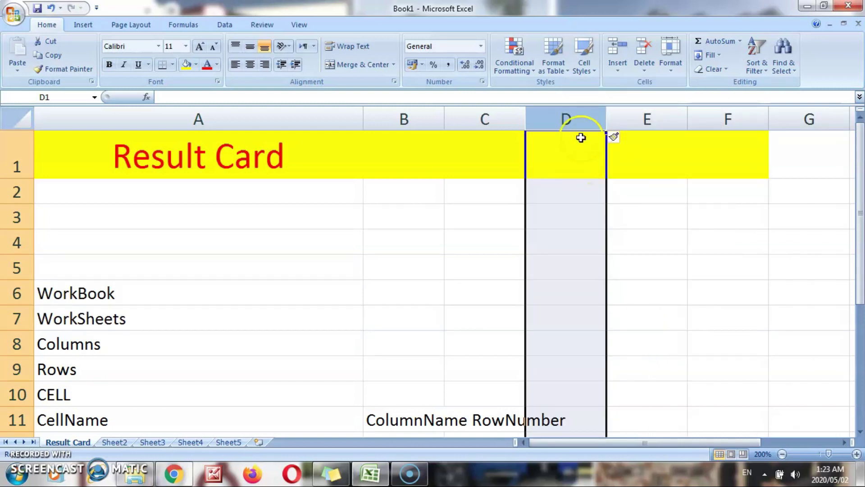
pyautogui.rightClick(579, 124)
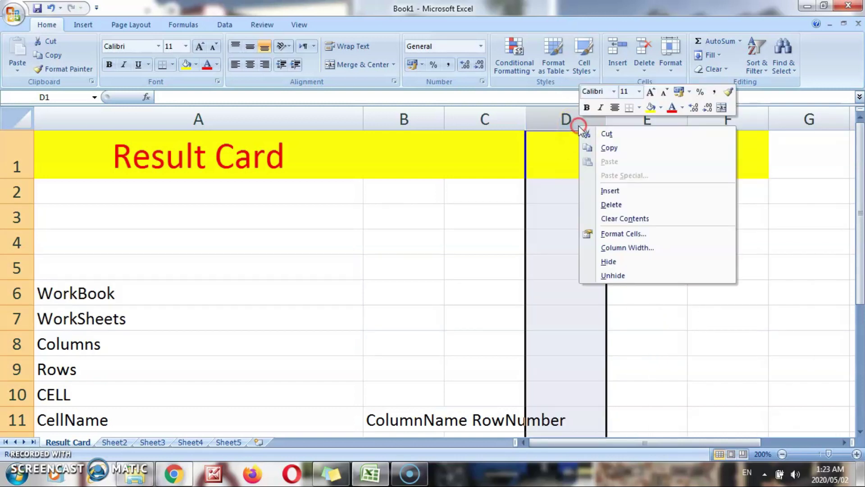
pyautogui.click(612, 191)
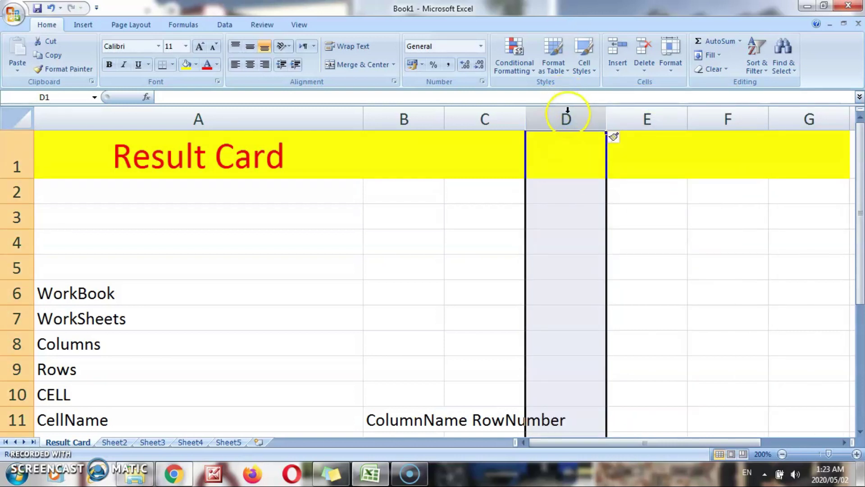
pyautogui.rightClick(566, 119)
pyautogui.click(600, 193)
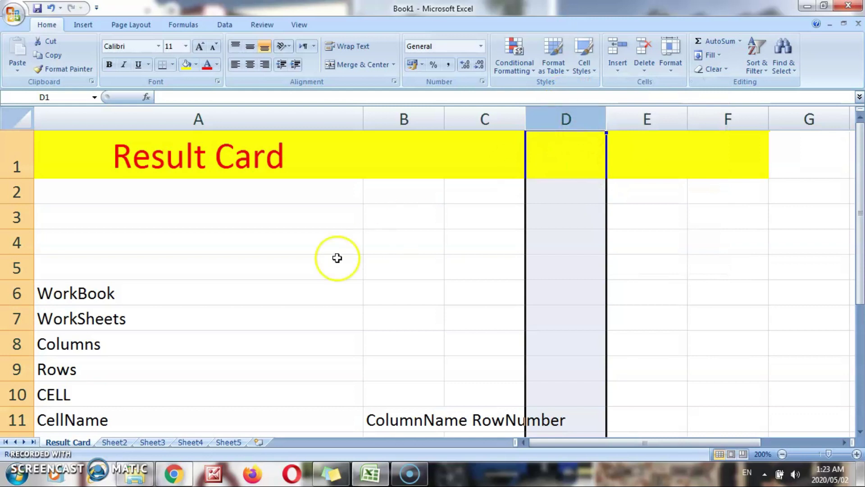
# Insert a blank row above the WorkSheets row, and delete that row again.
pyautogui.click(10, 291)
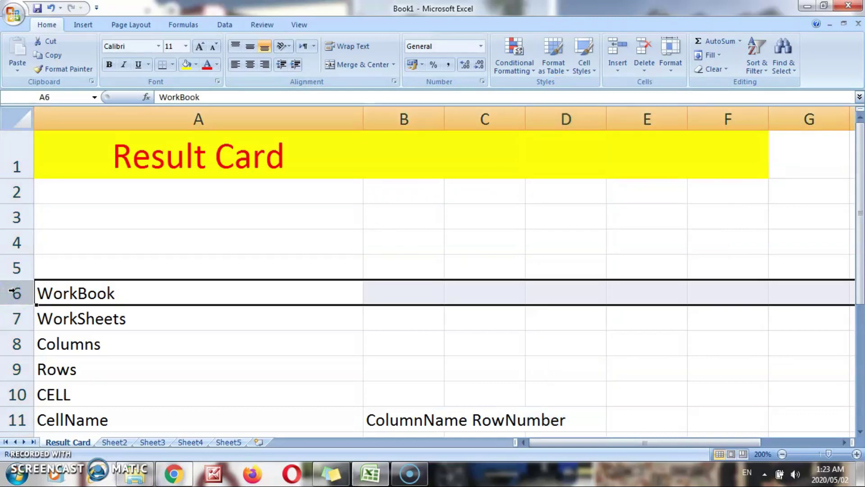
pyautogui.rightClick(18, 317)
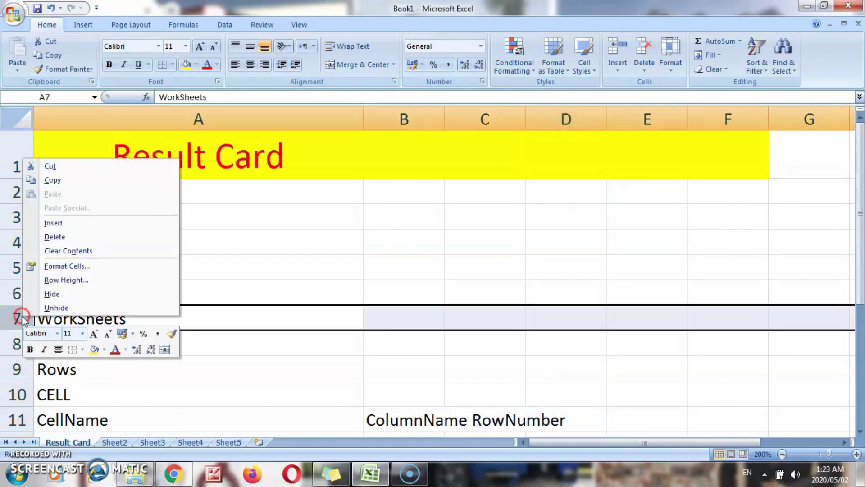
pyautogui.click(78, 224)
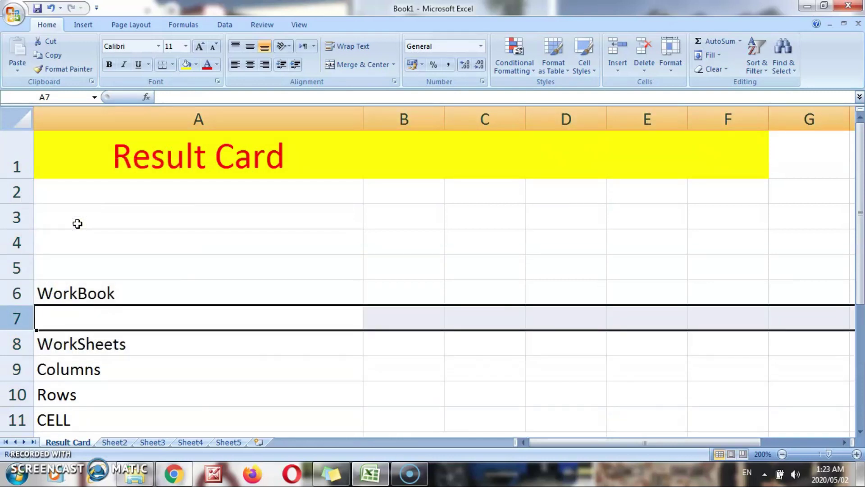
pyautogui.rightClick(28, 321)
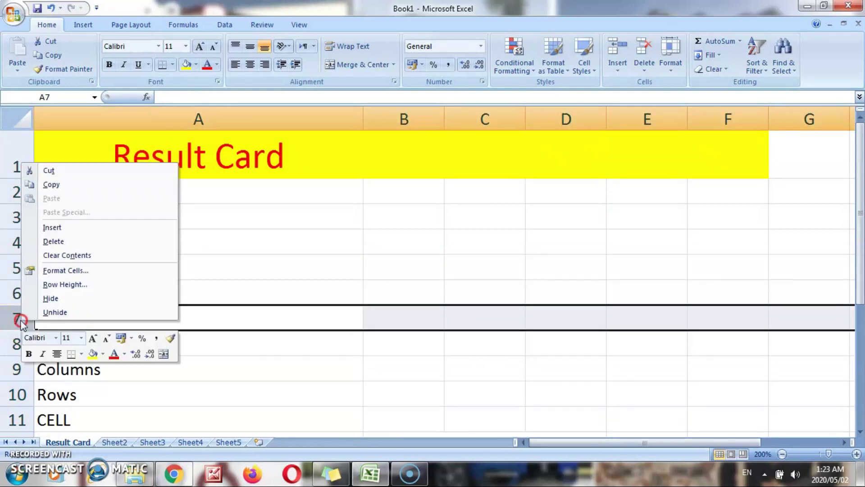
pyautogui.click(77, 242)
pyautogui.click(129, 237)
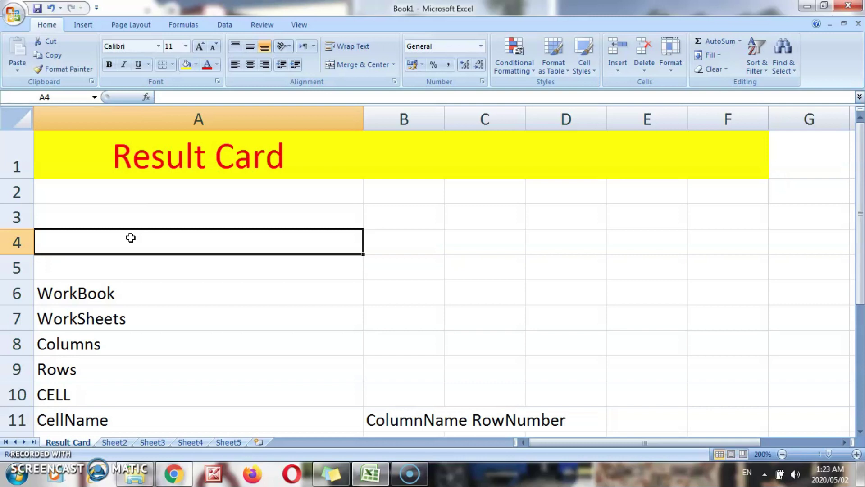
# Check the Result Card sheet in Print Preview at a magnified view, and close the preview.
pyautogui.click(14, 17)
pyautogui.moveTo(54, 155)
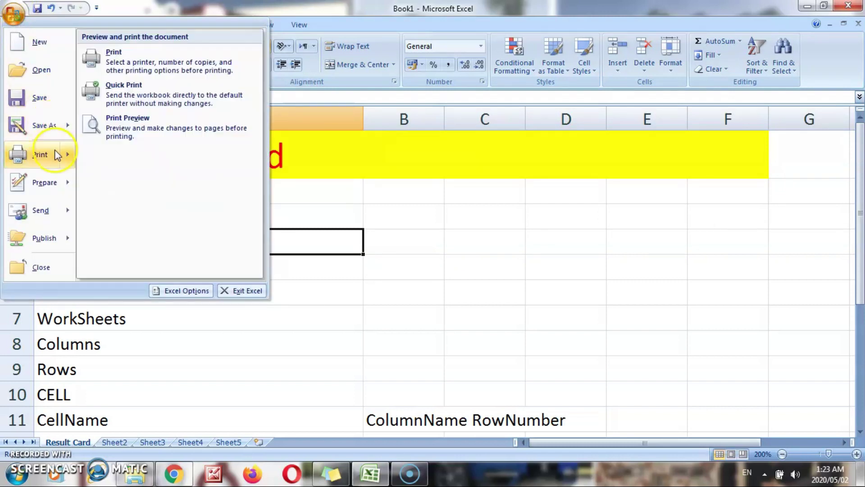
pyautogui.click(116, 130)
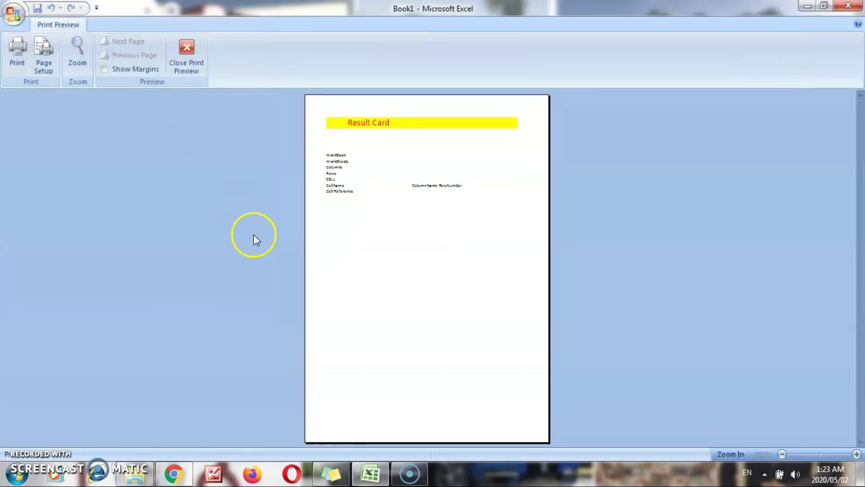
pyautogui.click(383, 172)
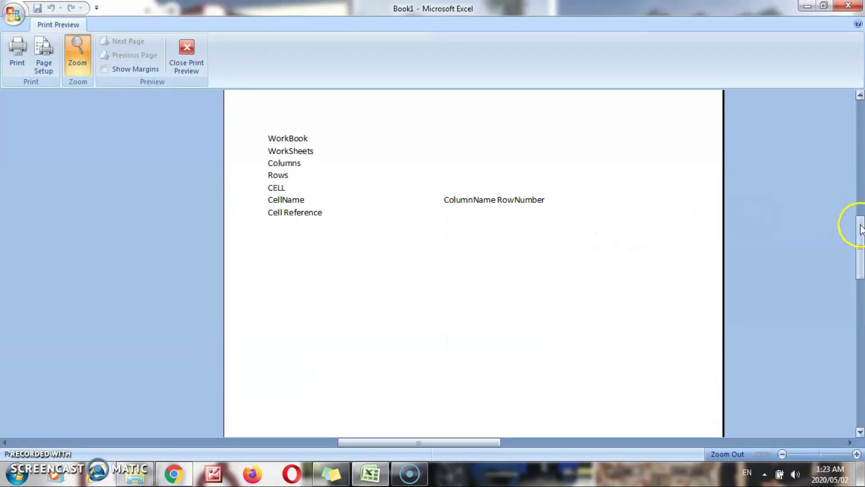
pyautogui.moveTo(861, 151); pyautogui.dragTo(861, 113)
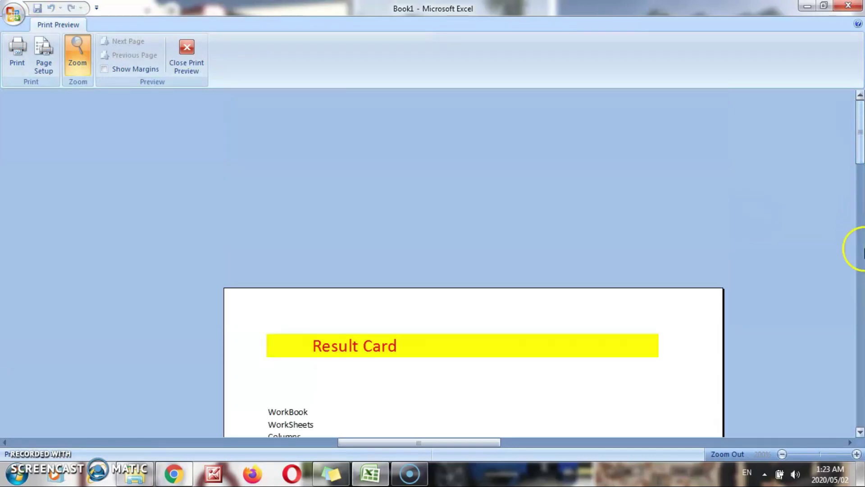
pyautogui.click(860, 433)
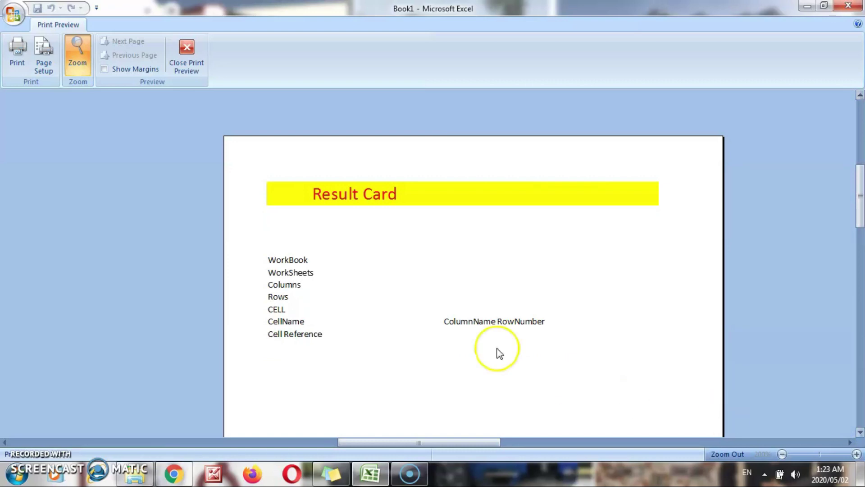
pyautogui.click(191, 73)
# Apply All Borders to the range A1:F11 on the Result Card sheet.
pyautogui.click(100, 151)
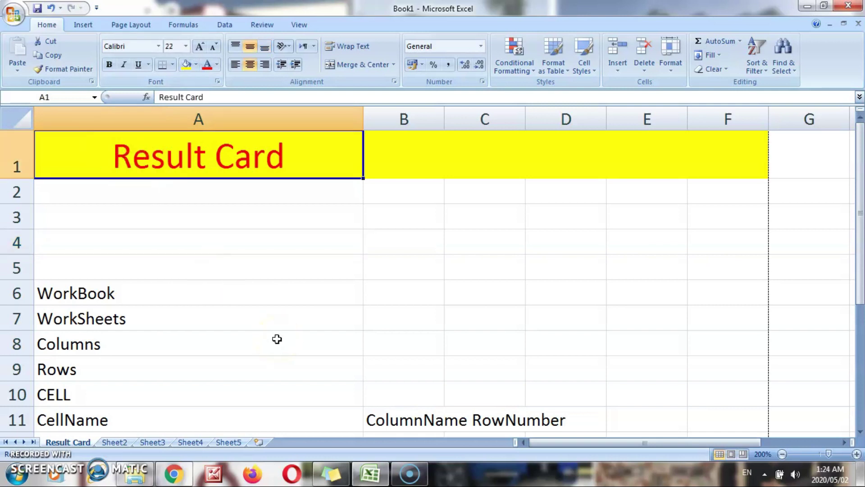
pyautogui.hotkey('shift', 'Right')
pyautogui.hotkey('shift', 'Right')
pyautogui.hotkey('shift', 'Right')
pyautogui.hotkey('shift', 'Right')
pyautogui.hotkey('shift', 'Right')
pyautogui.hotkey('shift', 'Down')
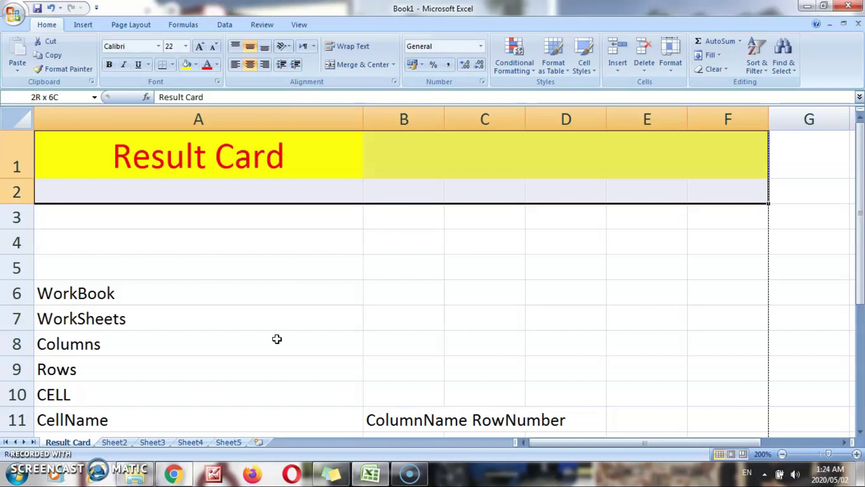
pyautogui.hotkey('shift', 'Down')
pyautogui.hotkey('shift', 'Down')
pyautogui.hotkey('shift', 'Down')
pyautogui.hotkey('shift', 'Down')
pyautogui.hotkey('shift', 'Down')
pyautogui.hotkey('shift', 'Down')
pyautogui.hotkey('shift', 'Down')
pyautogui.hotkey('shift', 'Down')
pyautogui.hotkey('shift', 'Down')
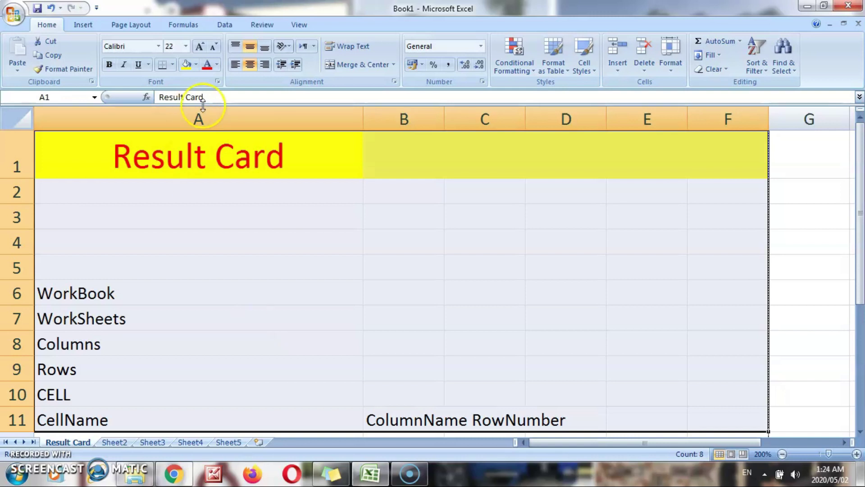
pyautogui.click(172, 66)
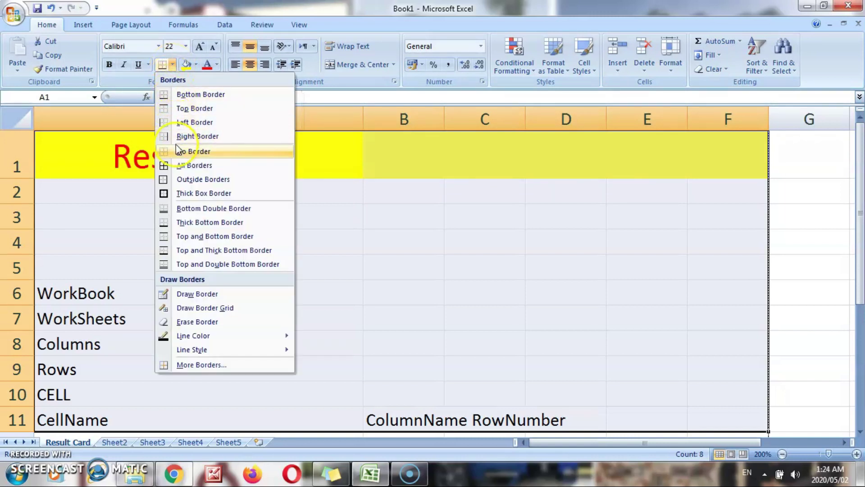
pyautogui.click(180, 165)
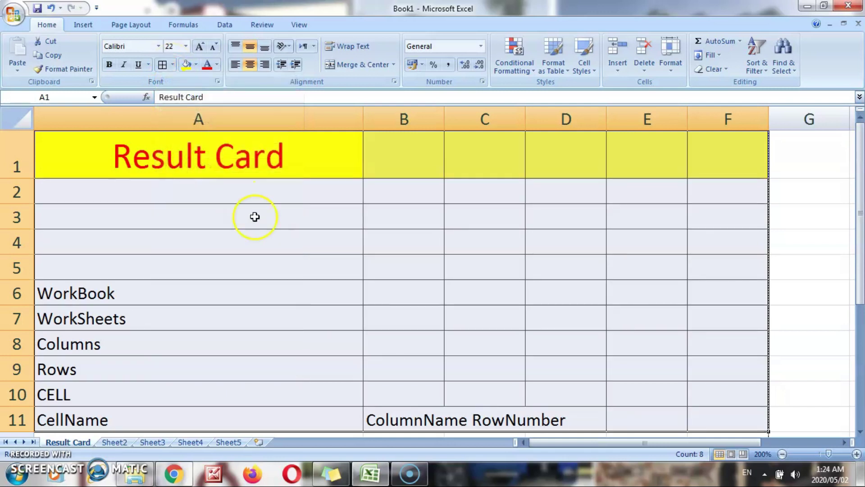
pyautogui.click(273, 244)
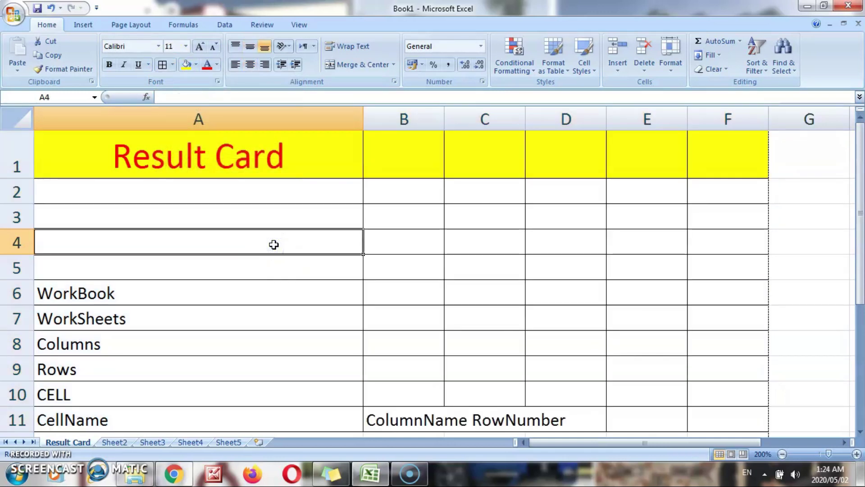
# Check the bordered Result Card table in Print Preview and return to the sheet.
pyautogui.click(17, 16)
pyautogui.click(134, 176)
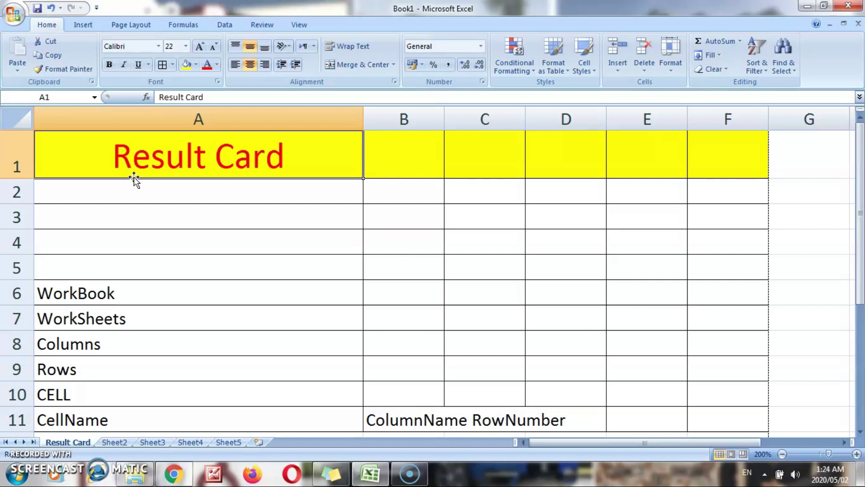
pyautogui.click(18, 15)
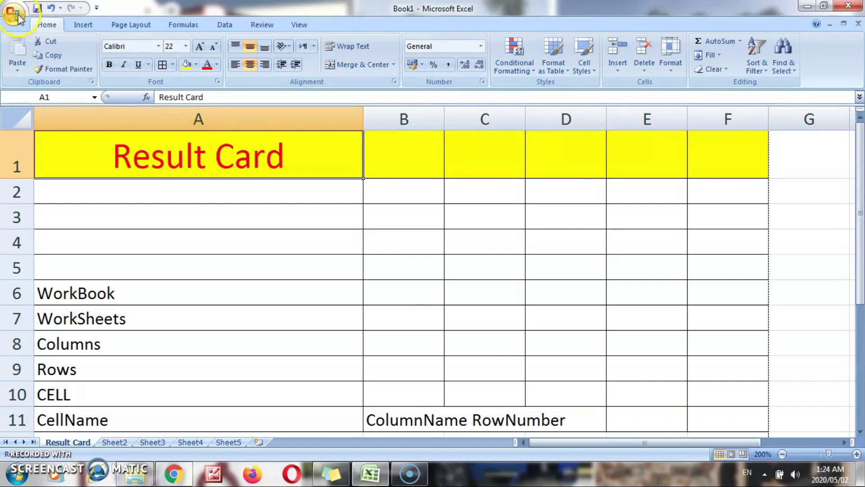
pyautogui.moveTo(68, 155)
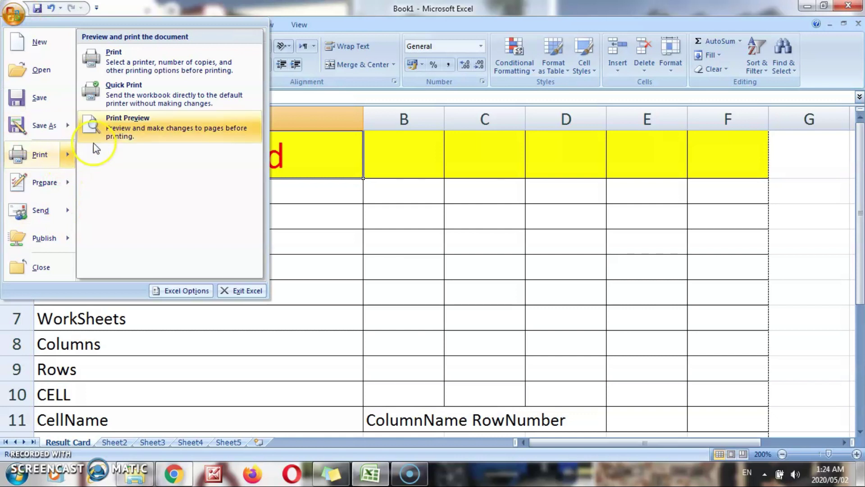
pyautogui.click(118, 137)
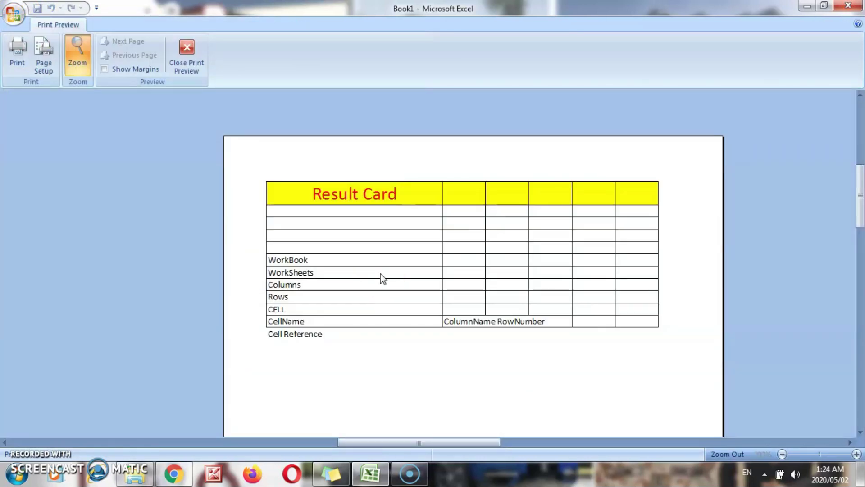
pyautogui.press('Escape')
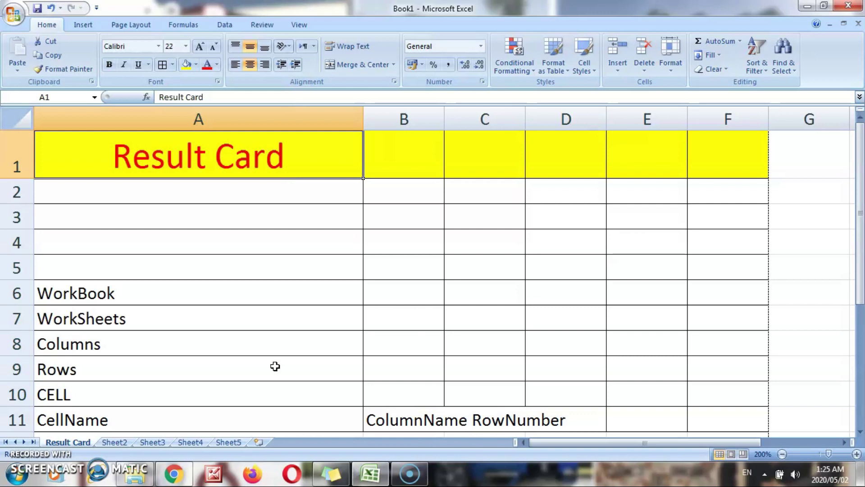
# On Sheet2, enter the headings Roll No in cell A2 and Name of Student in cell B2.
pyautogui.click(118, 441)
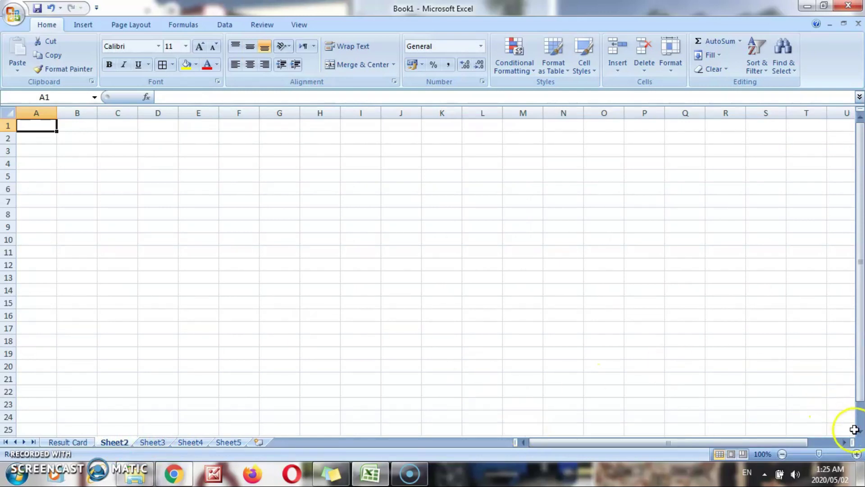
pyautogui.click(857, 454)
pyautogui.click(856, 453)
pyautogui.click(856, 454)
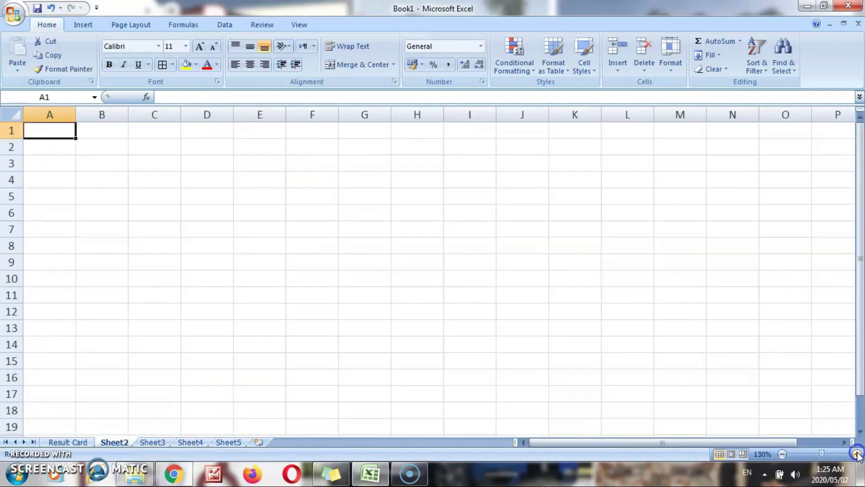
pyautogui.click(857, 454)
pyautogui.click(857, 454)
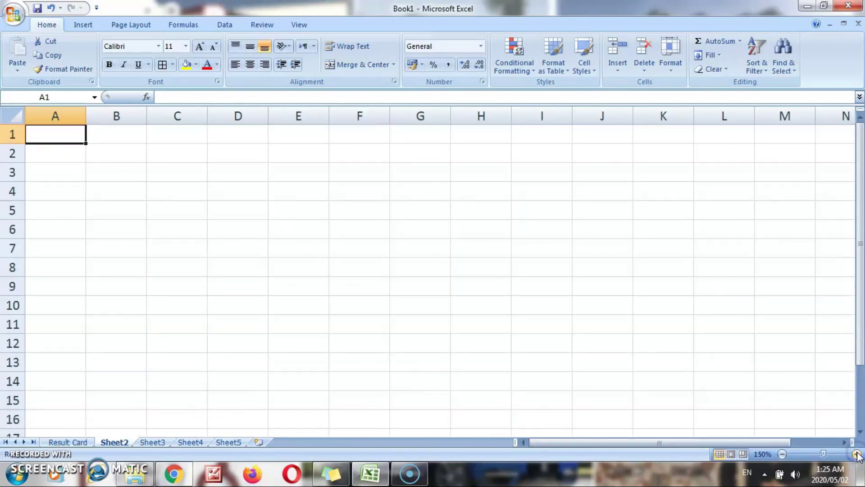
pyautogui.press('Return')
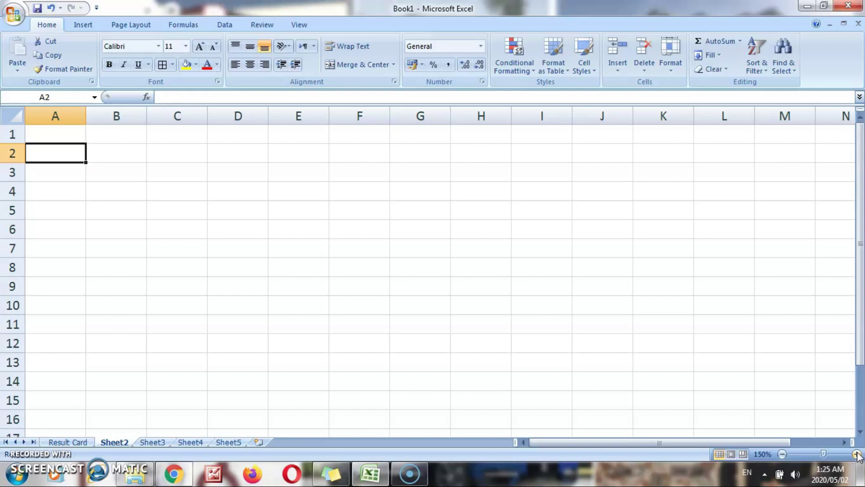
pyautogui.write('Roll No')
pyautogui.press('Tab')
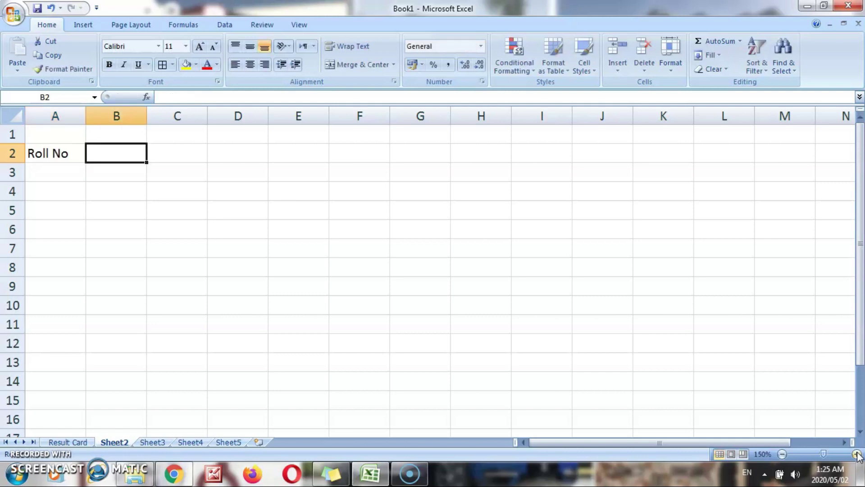
pyautogui.write('Name of Su')
pyautogui.press('BackSpace')
pyautogui.write('tudent')
pyautogui.press('Tab')
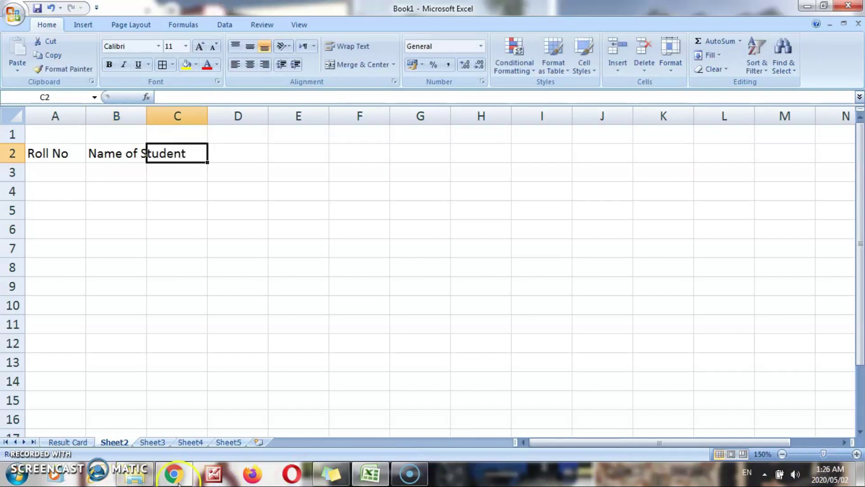
# Autofit column B to the Name of Student heading and narrow column A to just fit Roll No.
pyautogui.click(126, 153)
pyautogui.doubleClick(147, 116)
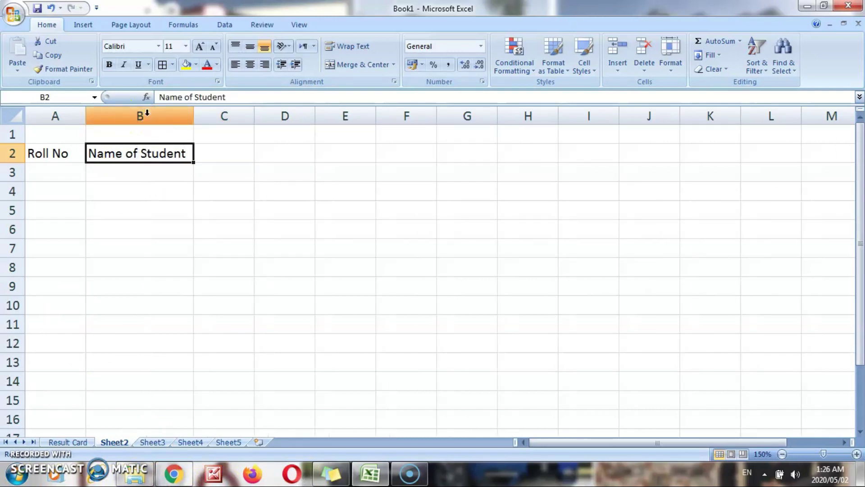
pyautogui.moveTo(85, 117); pyautogui.dragTo(71, 120)
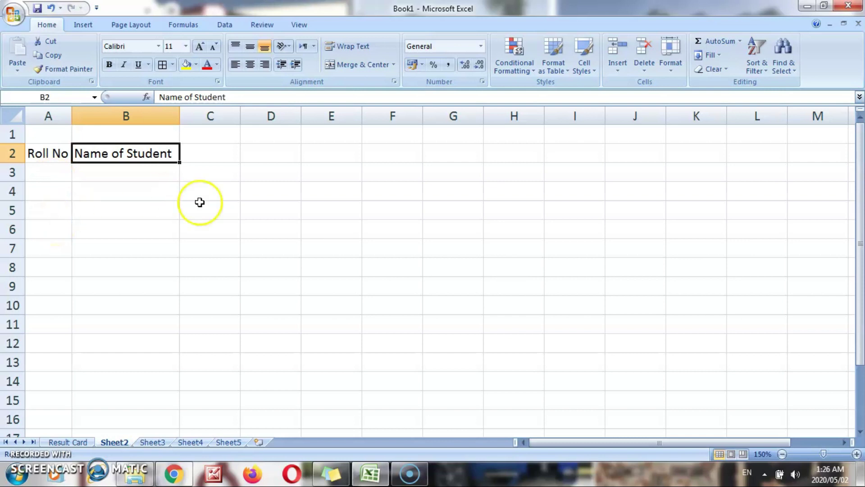
# Enter the headings English, Science, Maths, Urdu and Total in cells C2 to G2.
pyautogui.click(213, 153)
pyautogui.write('English')
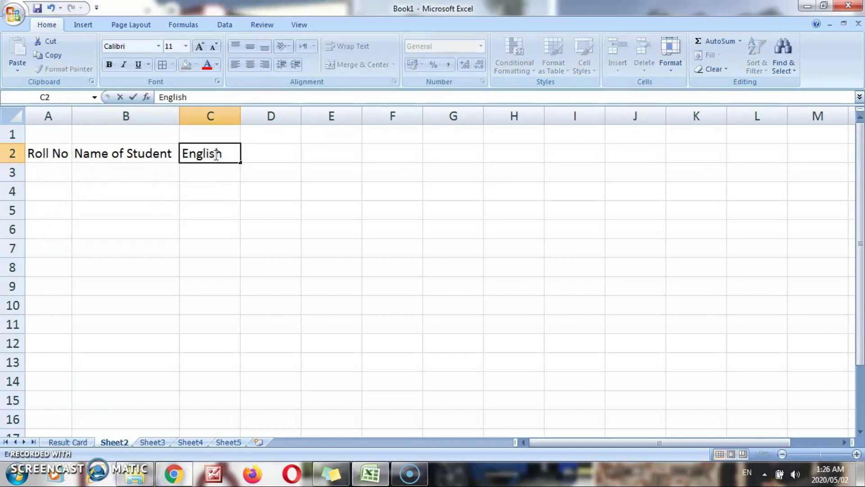
pyautogui.press('Tab')
pyautogui.write('Science')
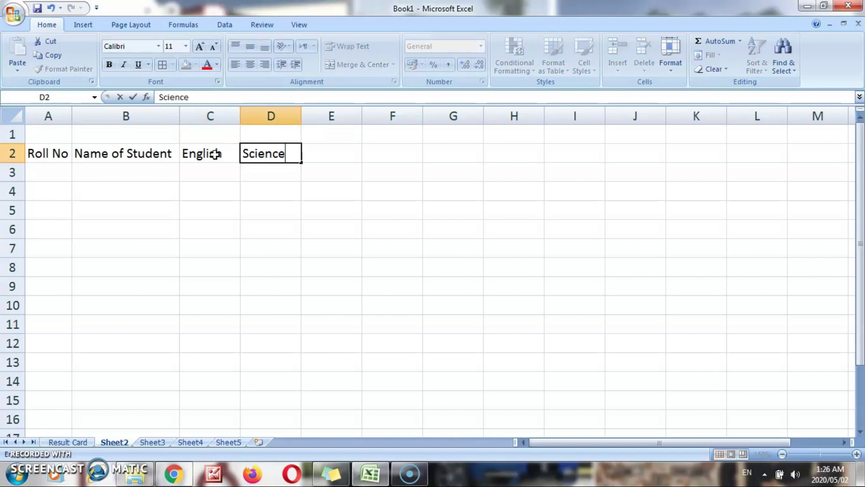
pyautogui.press('Tab')
pyautogui.write('Maths')
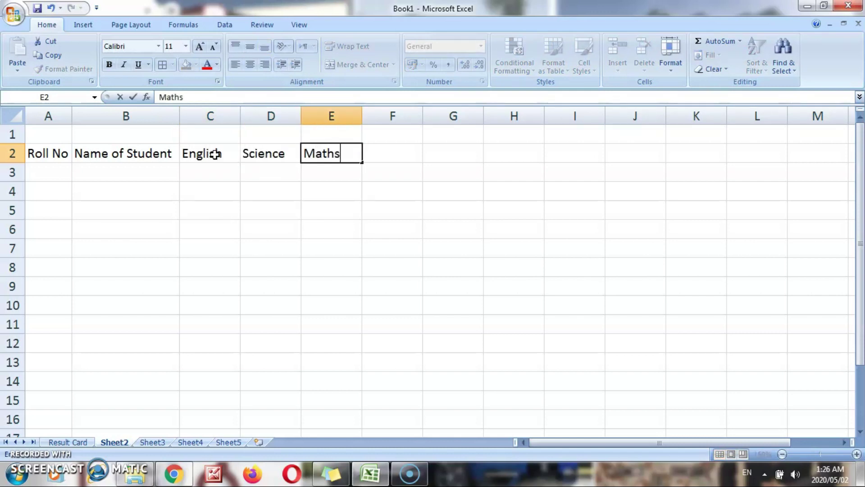
pyautogui.press('Tab')
pyautogui.write('Urdu')
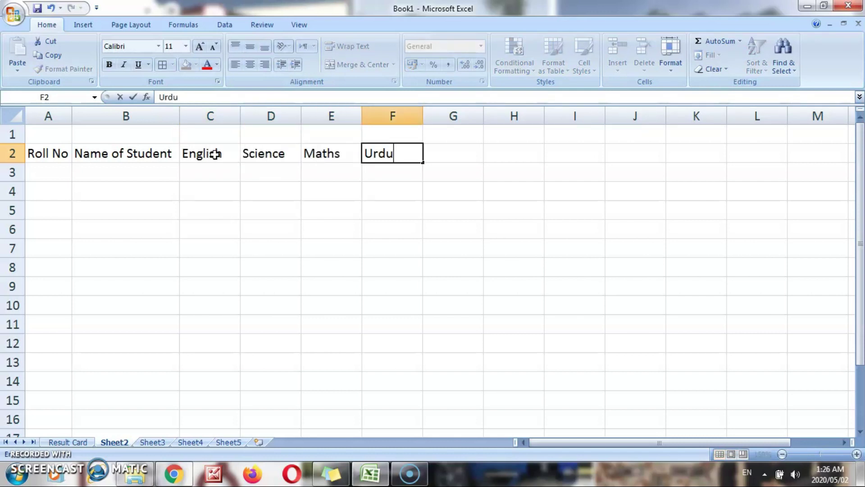
pyautogui.press('Tab')
pyautogui.write('Total')
pyautogui.press('Return')
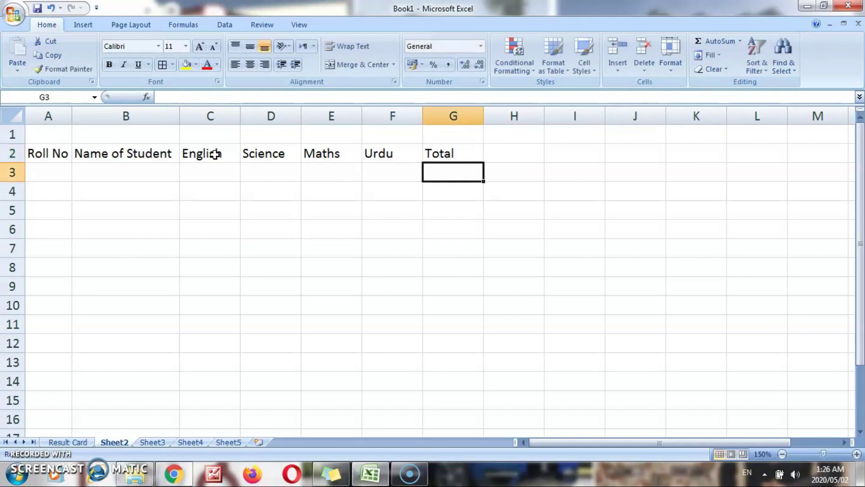
# Enter the title Result Card in cell A1 above the table headings.
pyautogui.press('Up')
pyautogui.press('Left')
pyautogui.press('Left')
pyautogui.press('Left')
pyautogui.press('Up')
pyautogui.press('Left')
pyautogui.press('Left')
pyautogui.press('Left')
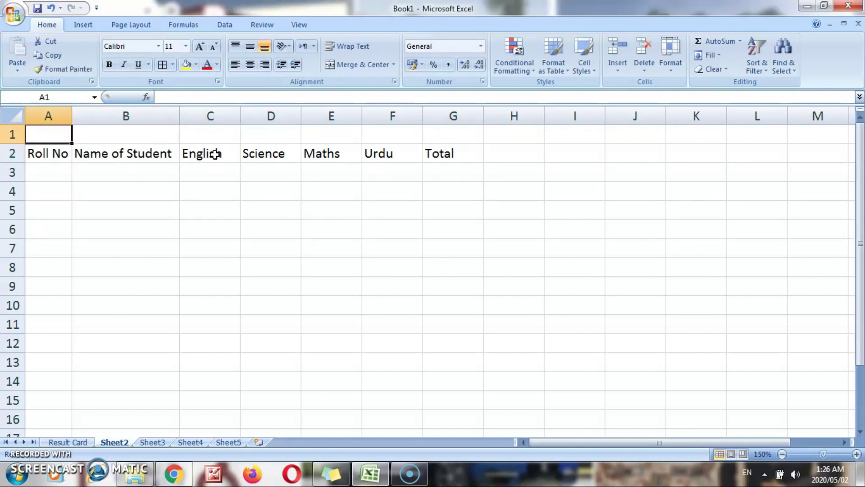
pyautogui.write('Result Card')
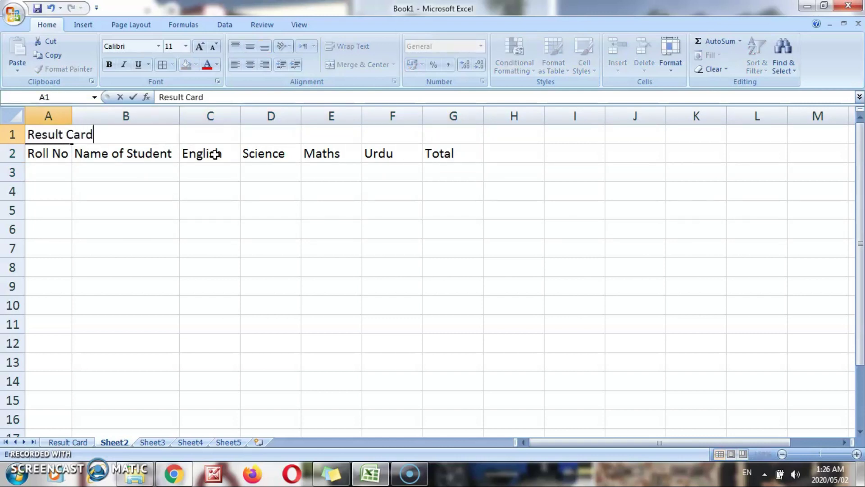
pyautogui.hotkey('ctrl', 'Return')
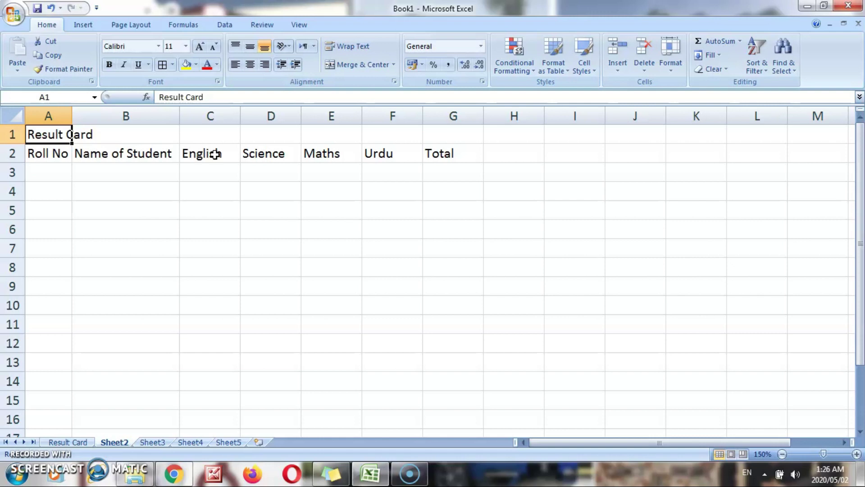
# Merge and center the Result Card title across cells A1 to G1.
pyautogui.hotkey('shift', 'Right')
pyautogui.hotkey('shift', 'Right')
pyautogui.hotkey('shift', 'Right')
pyautogui.hotkey('shift', 'Right')
pyautogui.hotkey('shift', 'Right')
pyautogui.hotkey('shift', 'Right')
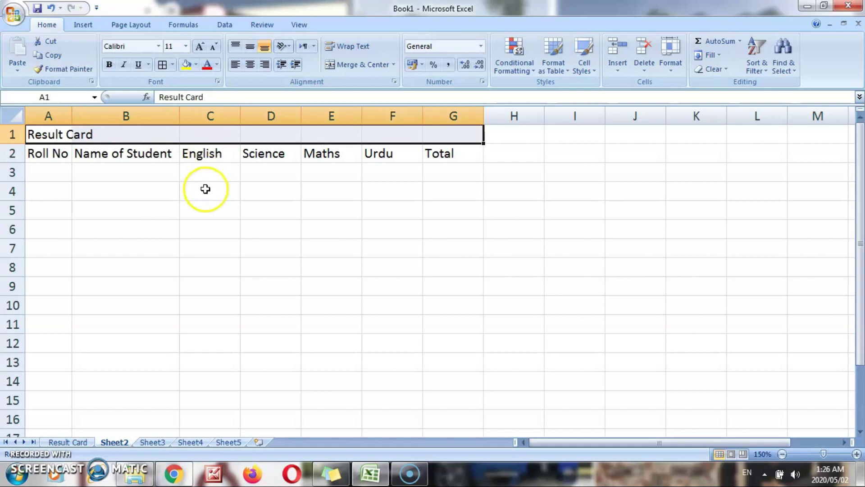
pyautogui.click(243, 212)
pyautogui.click(60, 135)
pyautogui.moveTo(60, 135); pyautogui.dragTo(431, 131)
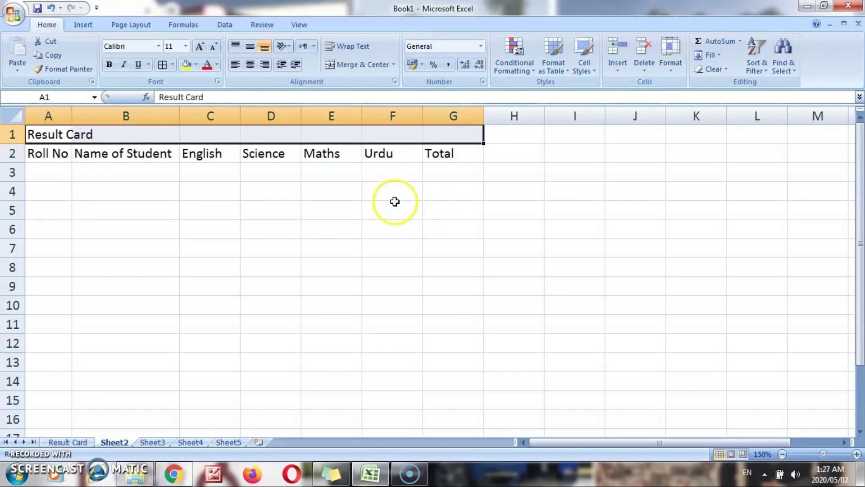
pyautogui.click(359, 70)
pyautogui.click(314, 177)
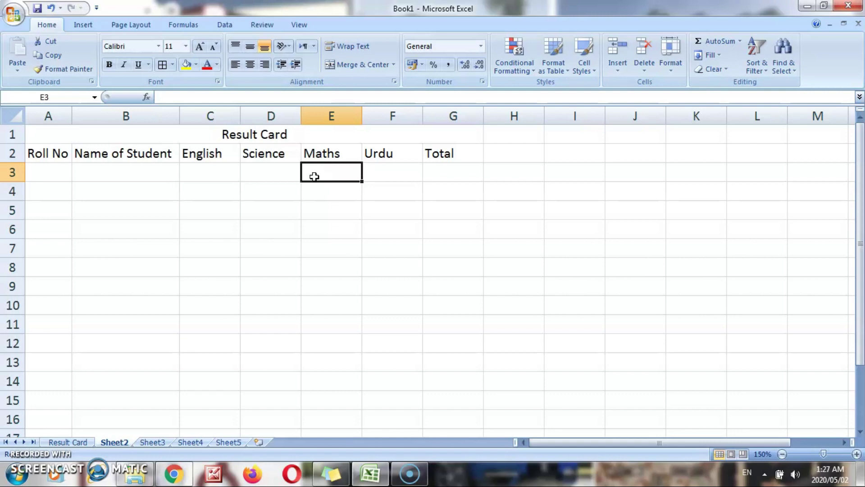
pyautogui.click(322, 136)
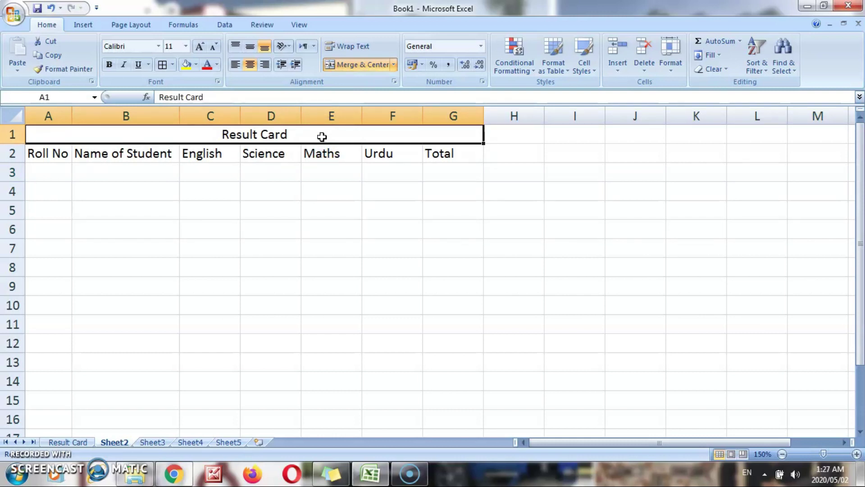
# Fill the merged Result Card title cell with yellow.
pyautogui.click(857, 454)
pyautogui.click(857, 454)
pyautogui.click(857, 454)
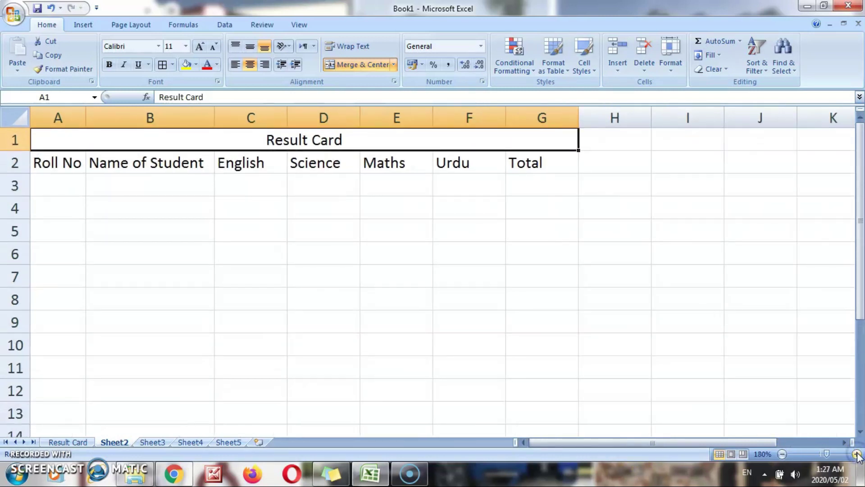
pyautogui.click(857, 455)
pyautogui.click(856, 454)
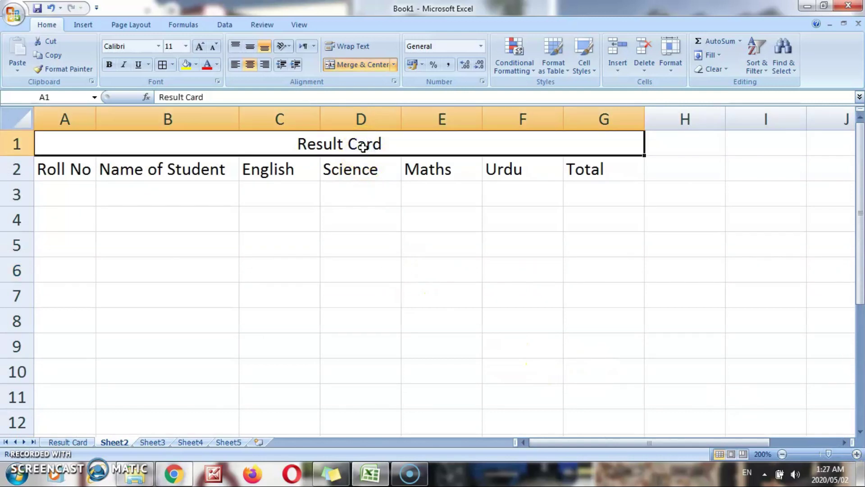
pyautogui.press('Return')
pyautogui.press('Return')
pyautogui.press('Up')
pyautogui.press('Up')
pyautogui.click(186, 65)
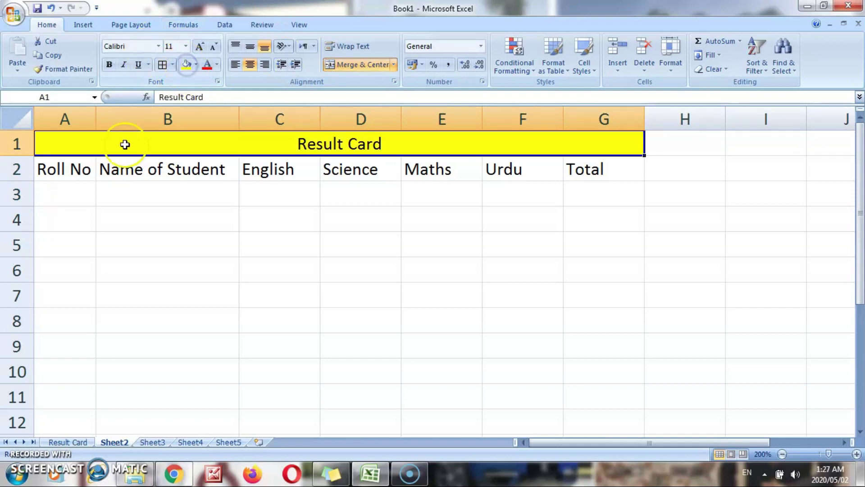
# Shade the Roll No heading in A2 light orange and the Name of Student heading in B2 light aqua.
pyautogui.click(79, 170)
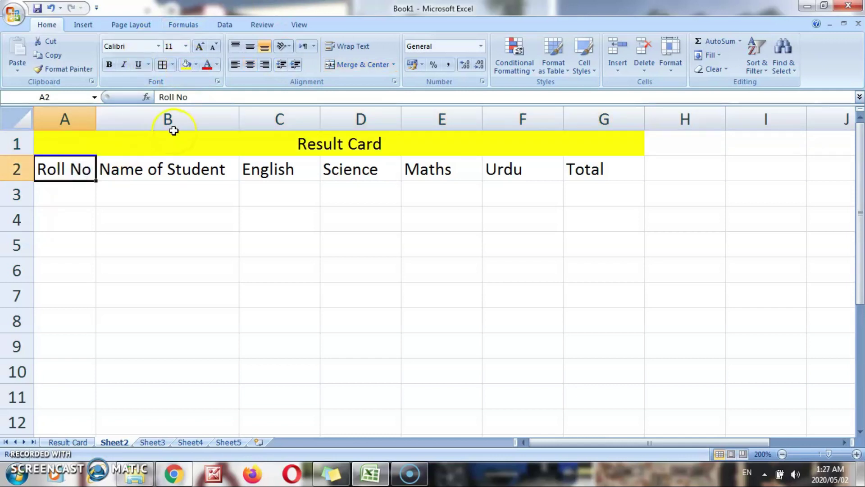
pyautogui.click(196, 66)
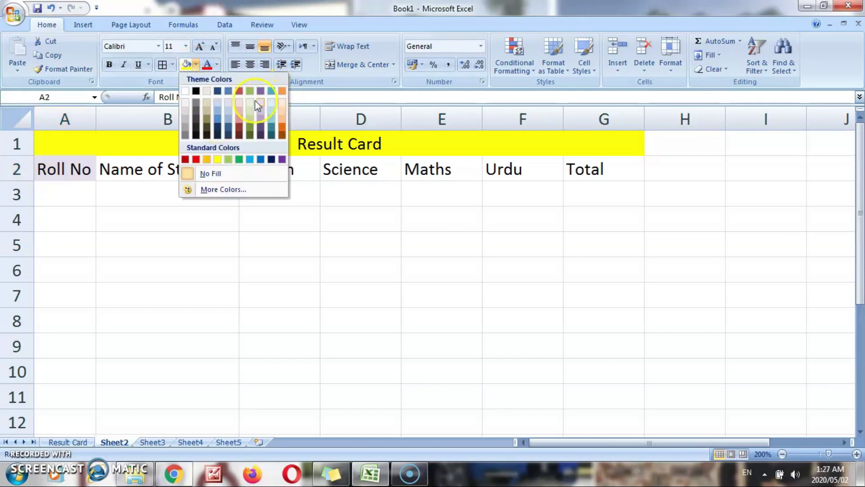
pyautogui.click(282, 105)
pyautogui.click(172, 169)
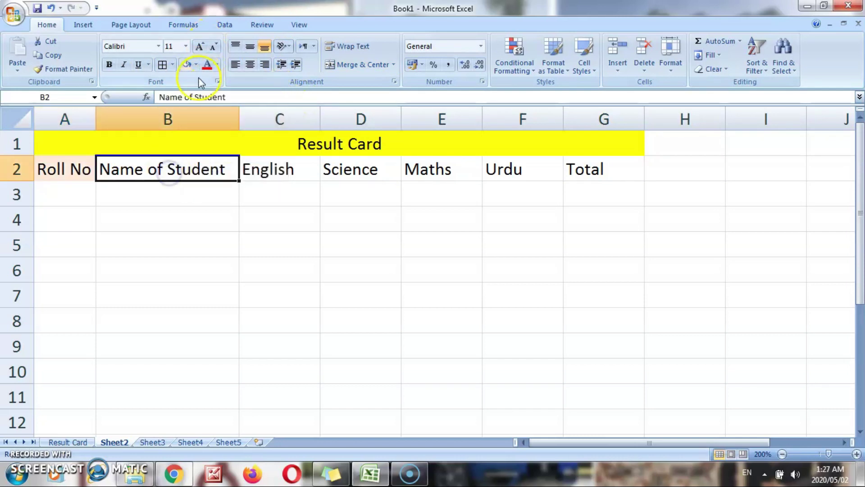
pyautogui.click(196, 66)
pyautogui.click(272, 105)
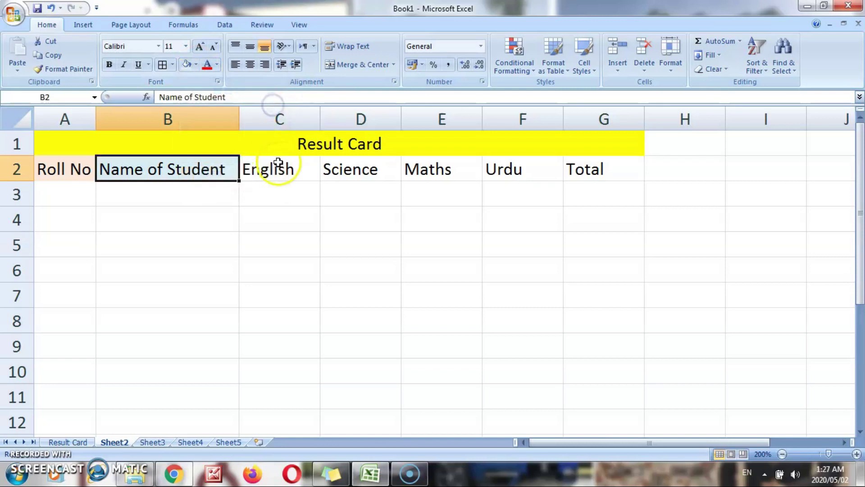
# Shade the subject headings in C2 to F2 light green and the Total heading in G2 light purple.
pyautogui.click(272, 168)
pyautogui.hotkey('shift', 'Right')
pyautogui.hotkey('shift', 'Right')
pyautogui.hotkey('shift', 'Right')
pyautogui.click(193, 67)
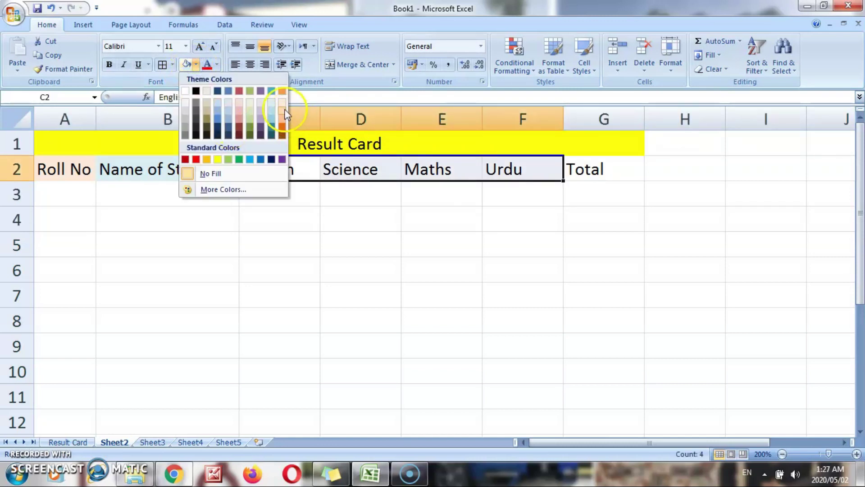
pyautogui.click(250, 102)
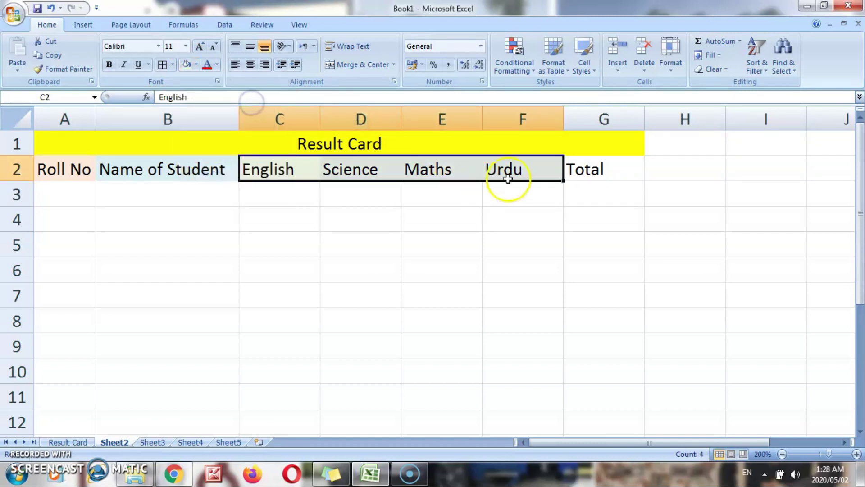
pyautogui.click(589, 168)
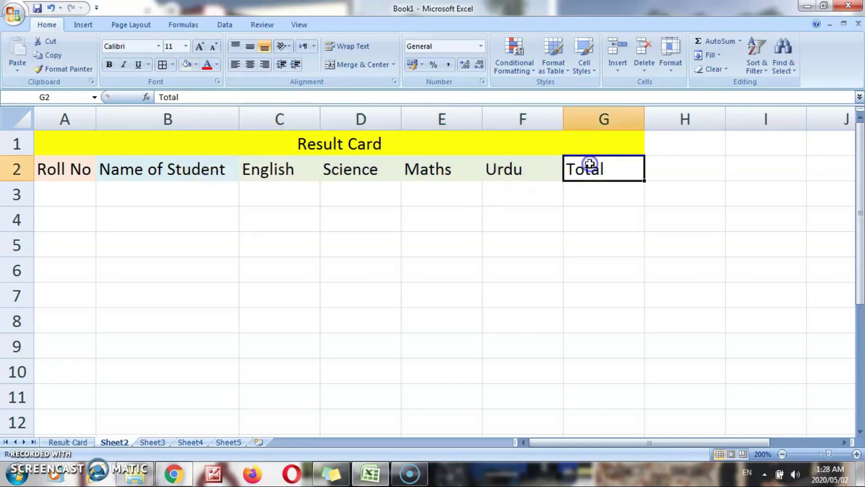
pyautogui.click(196, 66)
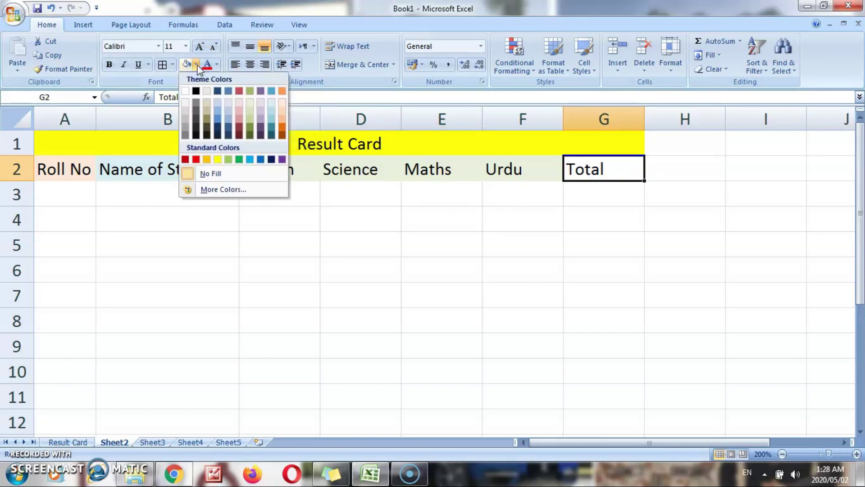
pyautogui.click(261, 111)
# Enter roll number 1 in cell A3 and the first student's name in cell B3.
pyautogui.click(65, 219)
pyautogui.press('Up')
pyautogui.press('Up')
pyautogui.press('Down')
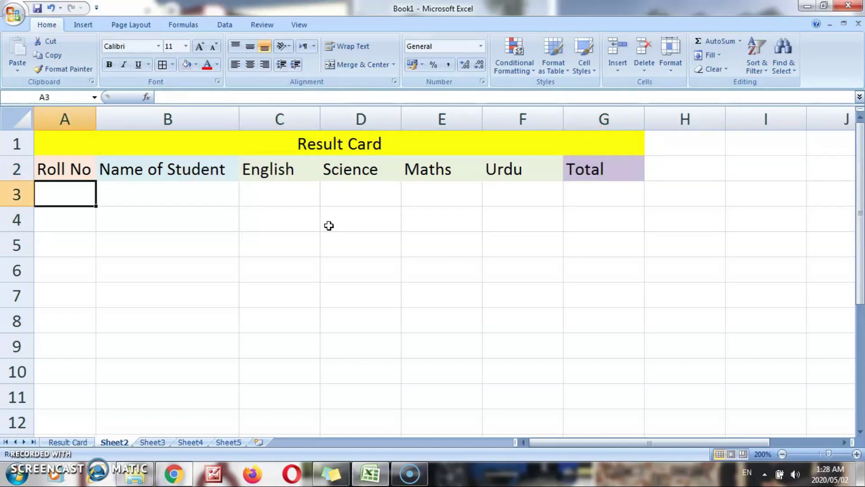
pyautogui.write('1')
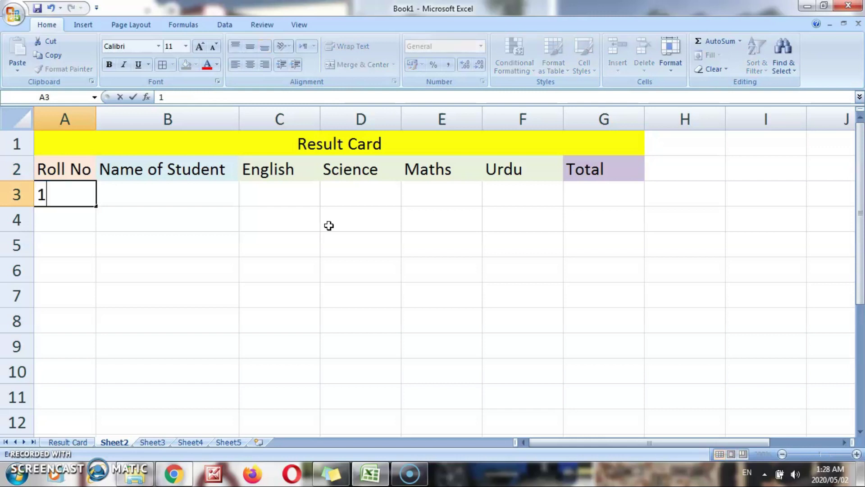
pyautogui.press('Tab')
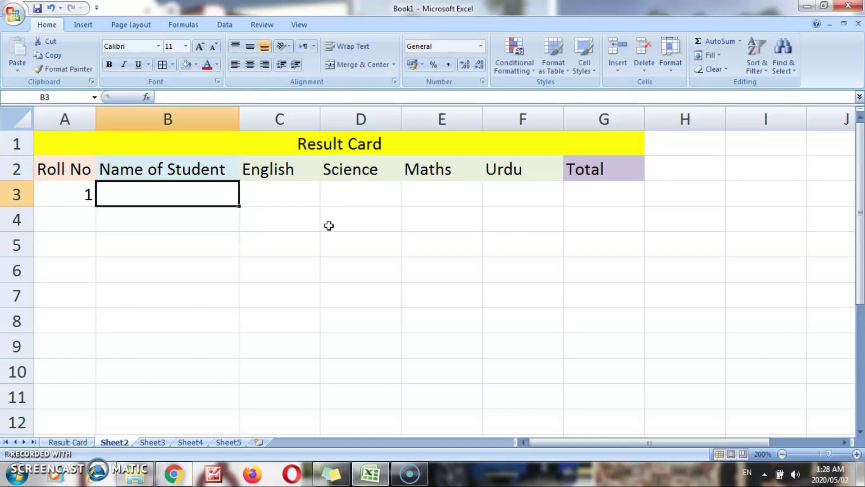
pyautogui.write('Ali')
pyautogui.press('Down')
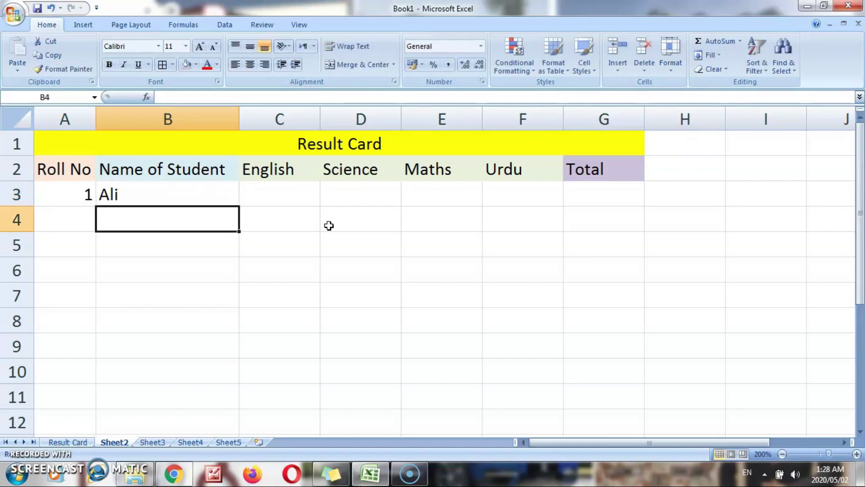
pyautogui.press('Up')
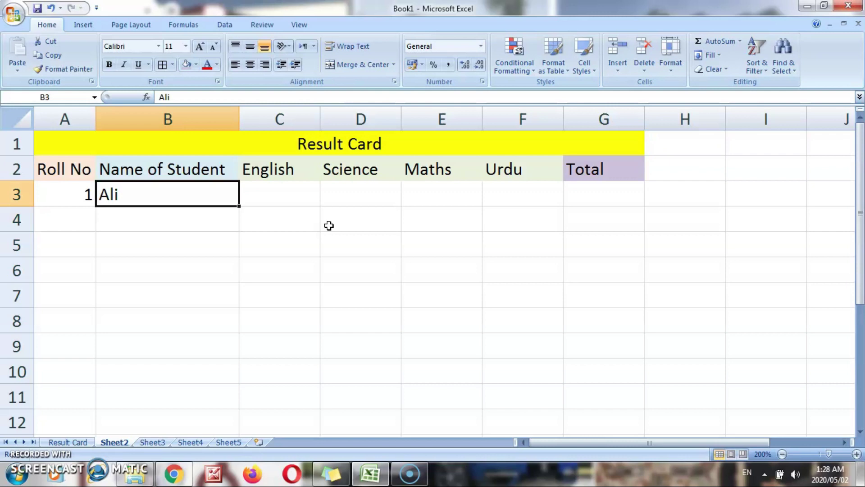
# Copy the student's name from cell B3 down through B11 with the fill handle.
pyautogui.click(240, 208)
pyautogui.moveTo(239, 207); pyautogui.dragTo(241, 404)
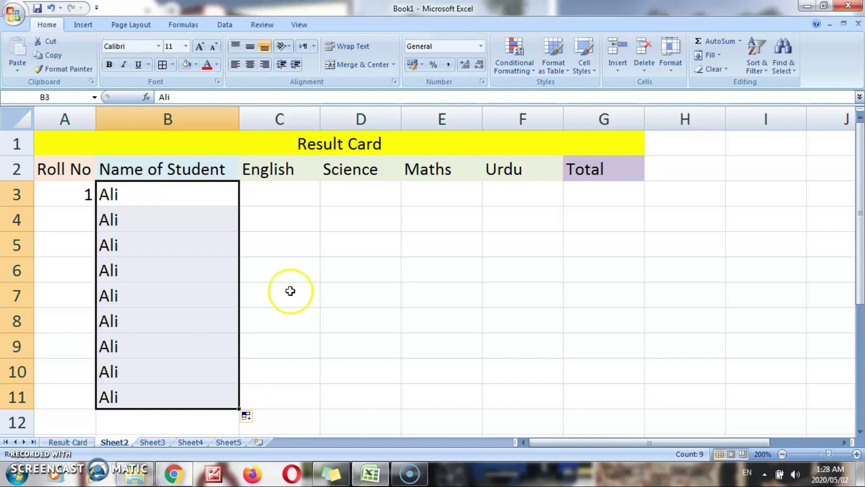
pyautogui.click(289, 270)
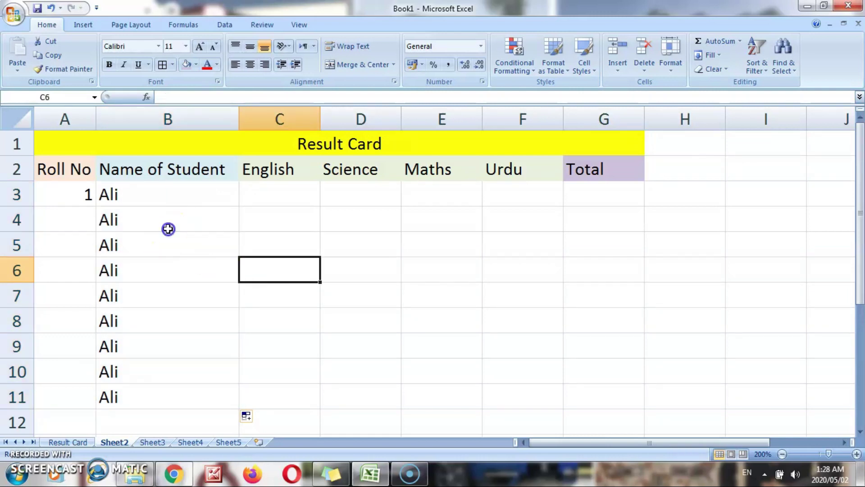
pyautogui.click(168, 228)
pyautogui.press('Down')
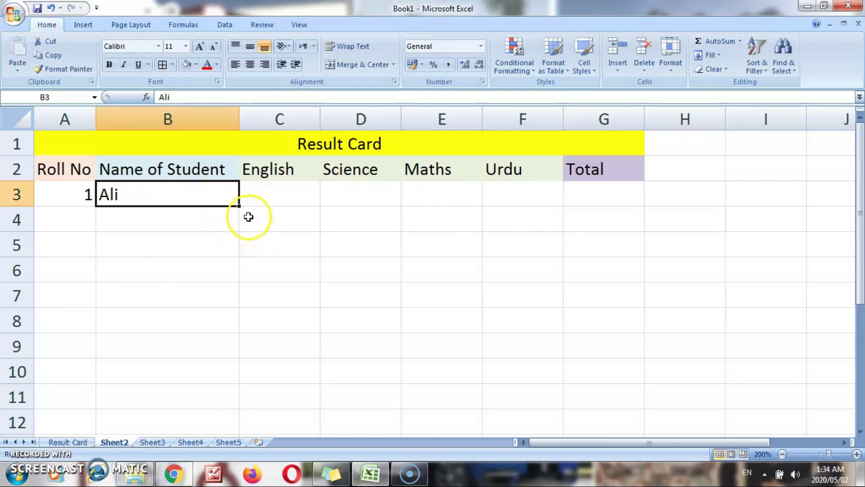
# Fill the student's name in B3 down through cell B7 using the Fill Down command.
pyautogui.press('Return')
pyautogui.press('Up')
pyautogui.hotkey('shift', 'Down')
pyautogui.hotkey('shift', 'Down')
pyautogui.hotkey('shift', 'Down')
pyautogui.hotkey('shift', 'Down')
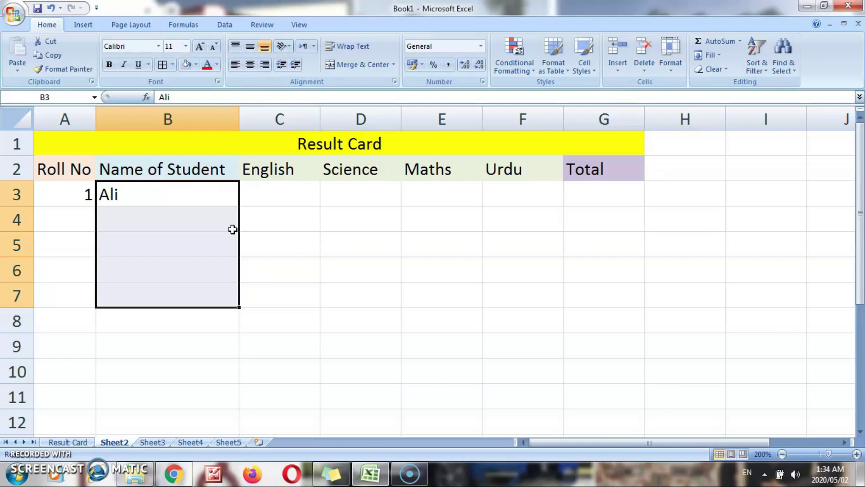
pyautogui.hotkey('ctrl', 'd')
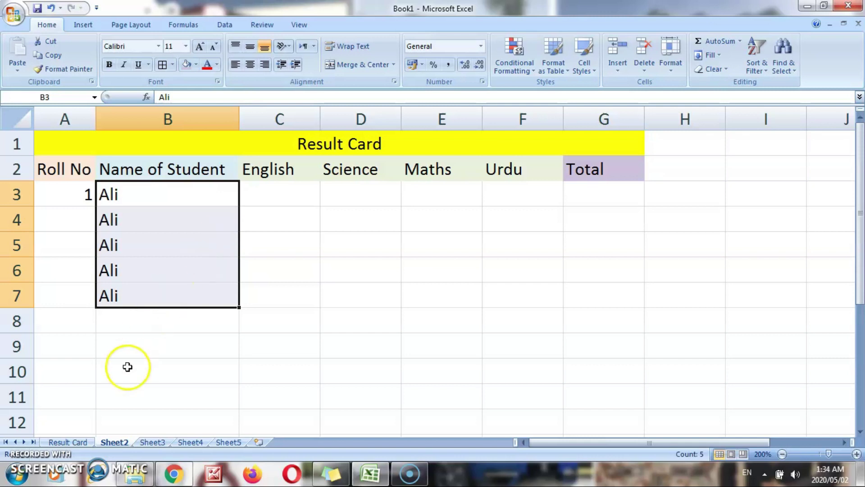
# Enter the note CTRL+D in cell B9 below the student names.
pyautogui.click(114, 351)
pyautogui.write('CTRL+D')
pyautogui.hotkey('ctrl', 'Return')
# Replace the duplicated names in cells B4 to B7 with four different student names.
pyautogui.press('Up')
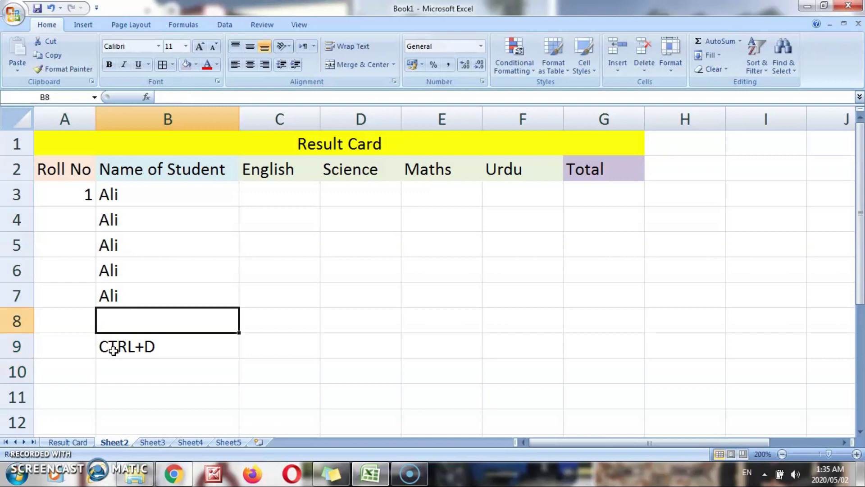
pyautogui.press('Up')
pyautogui.press('Up')
pyautogui.press('Up')
pyautogui.press('Up')
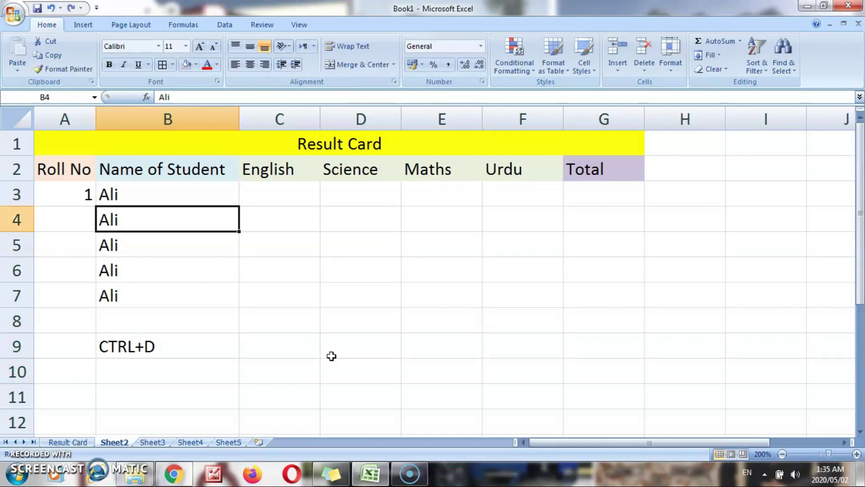
pyautogui.press('Down')
pyautogui.press('Down')
pyautogui.press('Up')
pyautogui.press('Up')
pyautogui.write('Ahmad')
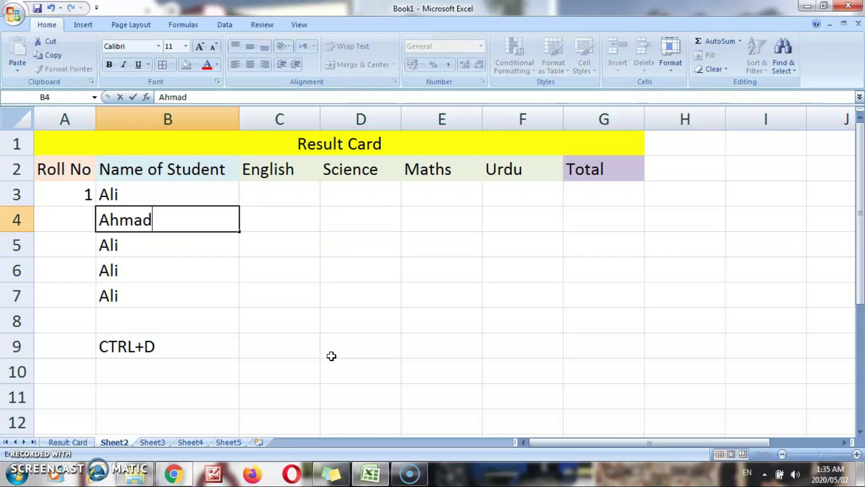
pyautogui.press('Return')
pyautogui.write('Irfan')
pyautogui.press('Return')
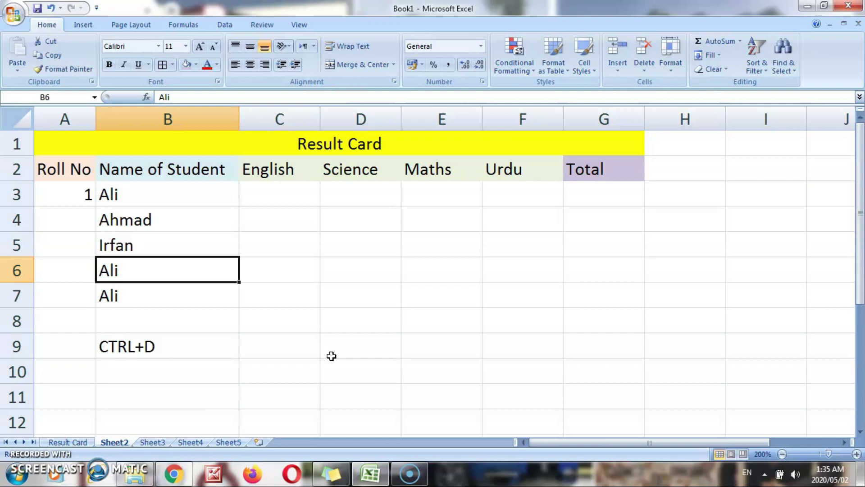
pyautogui.write('Usman')
pyautogui.press('Return')
pyautogui.write('Umer')
pyautogui.press('Return')
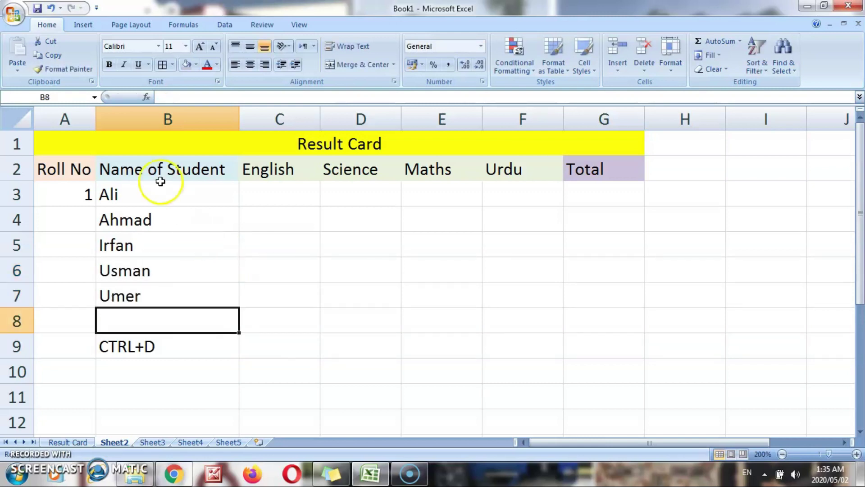
# Apply All Borders to the Result Card table from the merged title row through row 7.
pyautogui.click(95, 146)
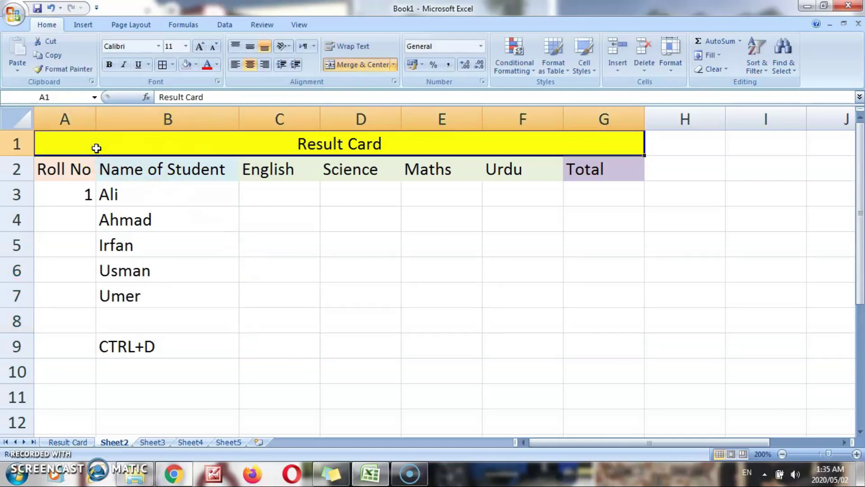
pyautogui.hotkey('shift', 'Down')
pyautogui.hotkey('shift', 'Down')
pyautogui.hotkey('shift', 'Down')
pyautogui.hotkey('shift', 'Down')
pyautogui.hotkey('shift', 'Down')
pyautogui.hotkey('shift', 'Down')
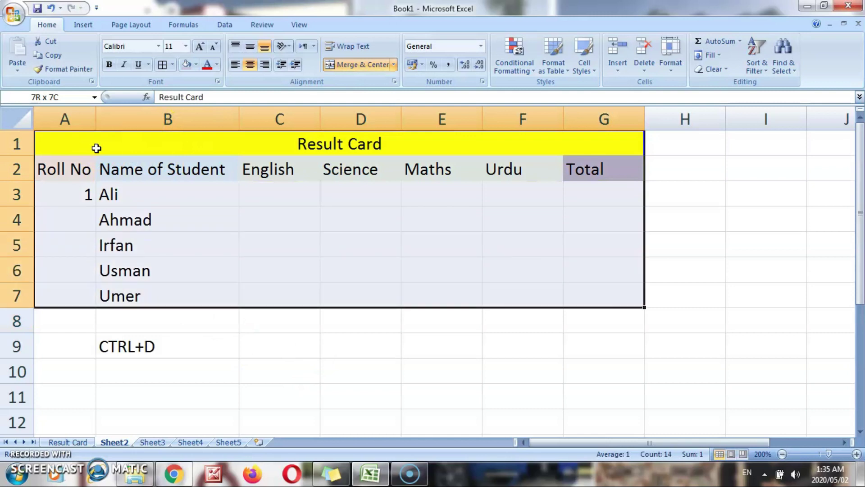
pyautogui.click(172, 65)
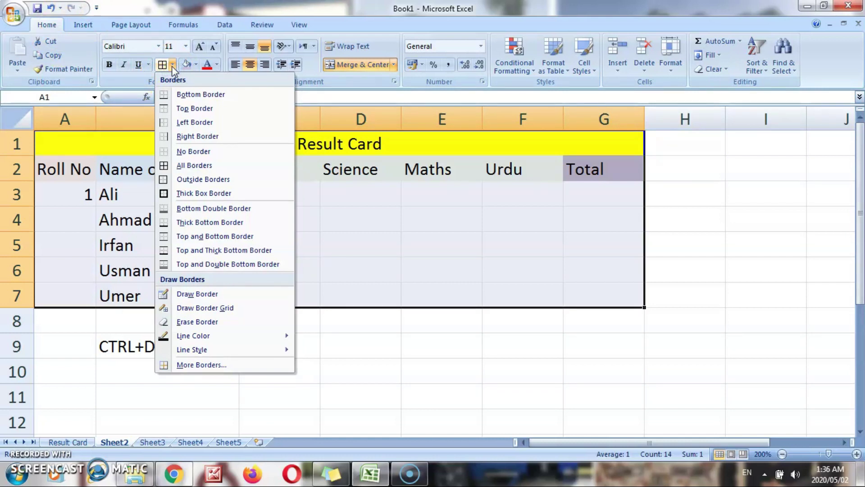
pyautogui.click(208, 95)
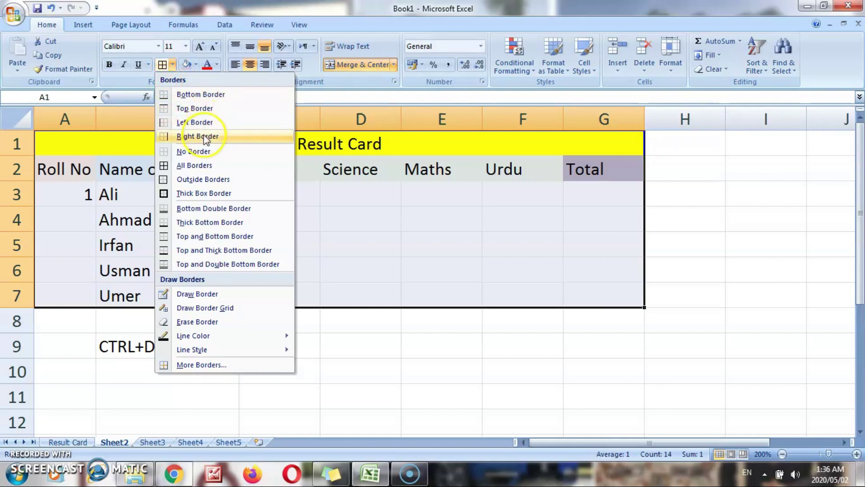
pyautogui.click(192, 167)
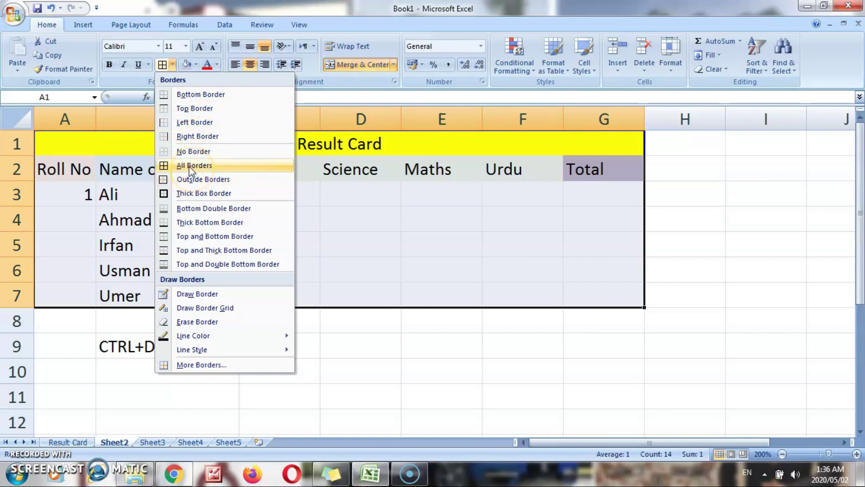
pyautogui.click(192, 169)
pyautogui.click(275, 348)
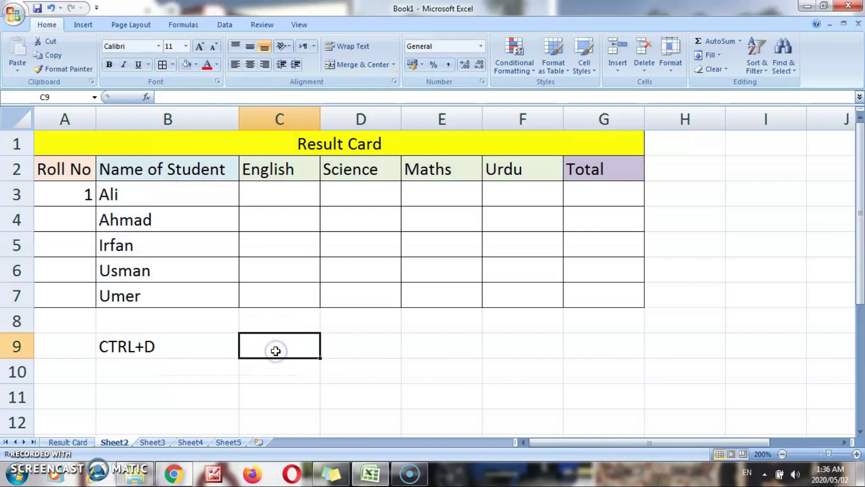
# Add a Thick Box Border around the whole Result Card table, A1 to G7.
pyautogui.click(77, 194)
pyautogui.hotkey('ctrl', 'a')
pyautogui.click(174, 65)
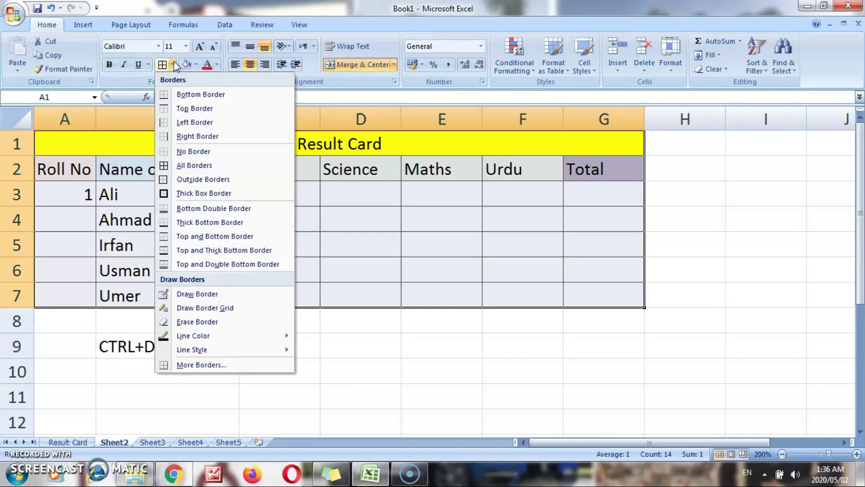
pyautogui.click(194, 194)
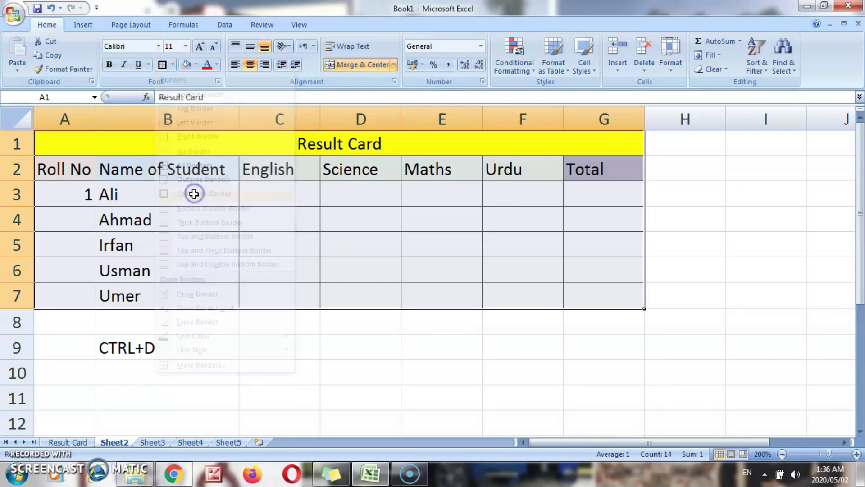
pyautogui.click(234, 321)
pyautogui.click(314, 340)
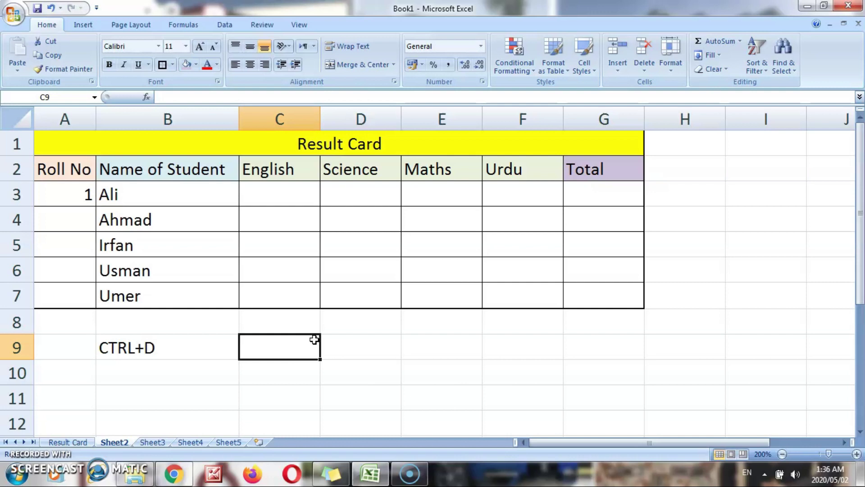
# Check the bordered table in a zoomed-in print preview and return to the worksheet.
pyautogui.click(13, 14)
pyautogui.moveTo(40, 155)
pyautogui.click(121, 140)
pyautogui.click(295, 273)
pyautogui.click(398, 167)
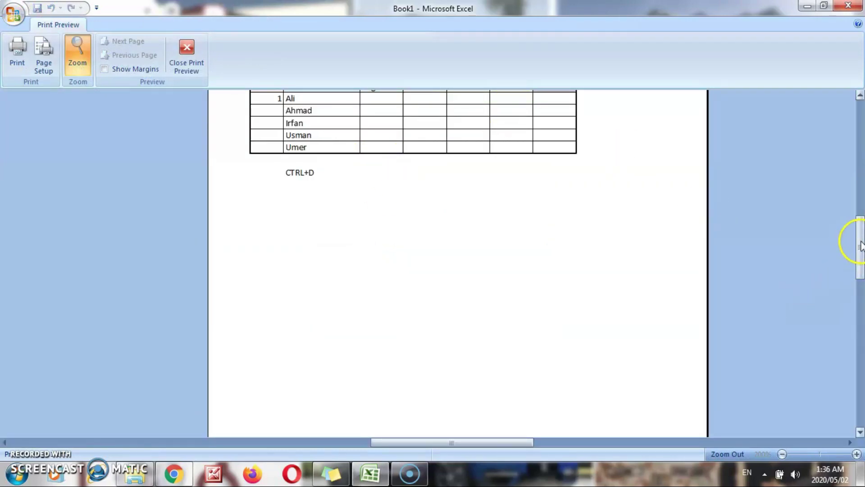
pyautogui.press('Escape')
# Enter roll number 2 in cell A4.
pyautogui.click(81, 226)
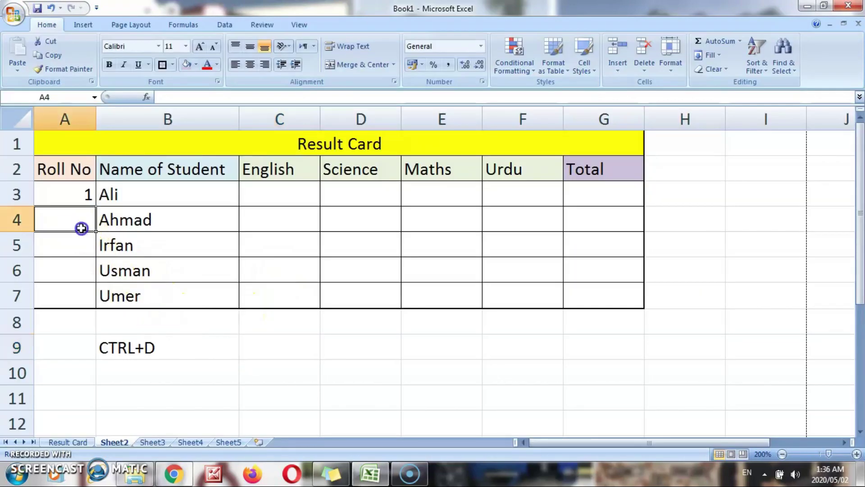
pyautogui.press('Up')
pyautogui.press('Down')
pyautogui.write('2')
pyautogui.press('Return')
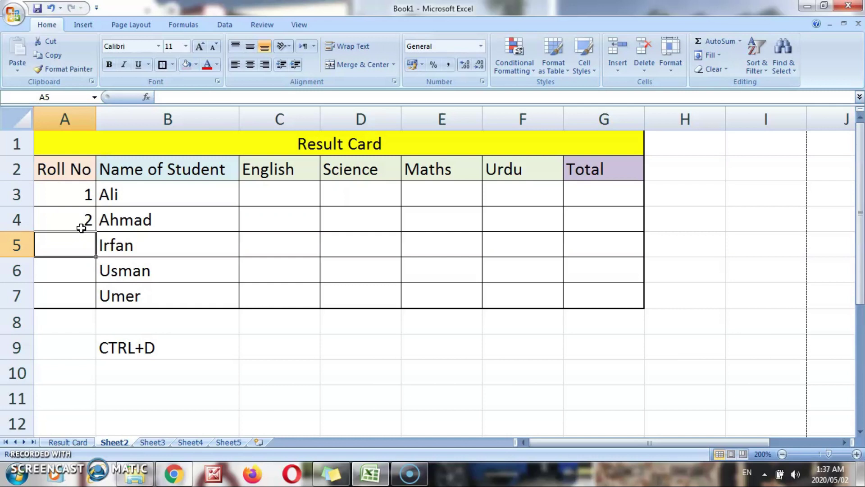
# Extend the roll number series from A3 and A4 down to A7 with the fill handle.
pyautogui.press('Up')
pyautogui.press('Up')
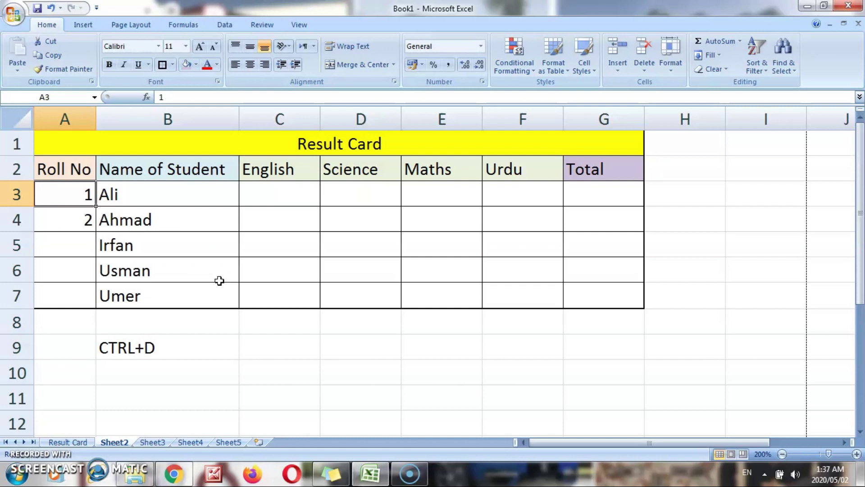
pyautogui.hotkey('shift', 'Down')
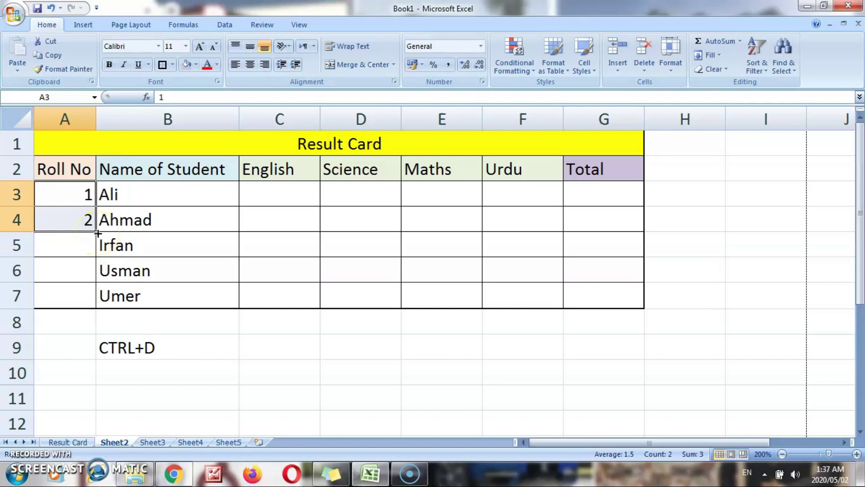
pyautogui.moveTo(97, 233); pyautogui.dragTo(94, 295)
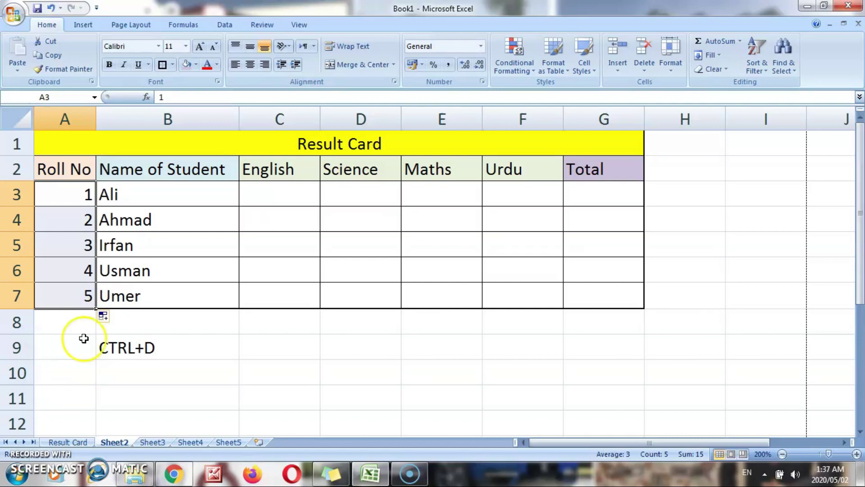
# Extend the roll number series from A7 down column A beyond row 60 and look through the filled numbers.
pyautogui.moveTo(95, 308); pyautogui.dragTo(92, 383)
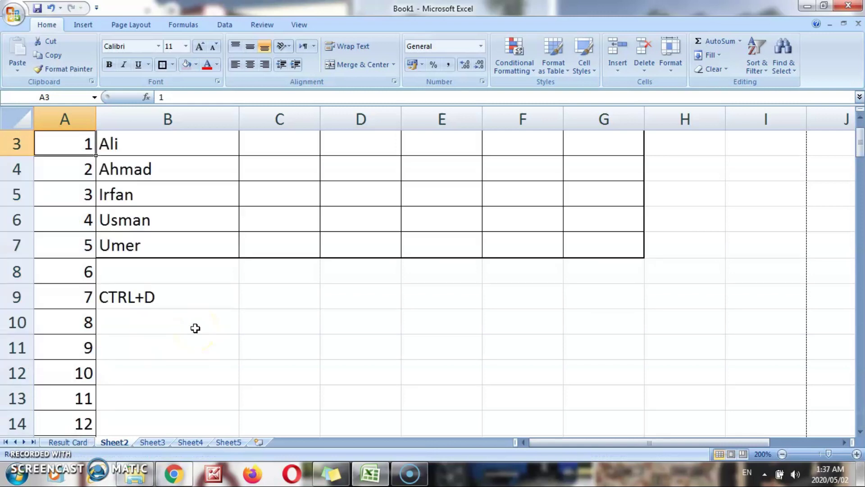
pyautogui.press('Down')
pyautogui.press('Down')
pyautogui.press('Down')
pyautogui.press('Down')
pyautogui.press('Down')
pyautogui.press('Down')
pyautogui.press('Down')
pyautogui.press('Down')
pyautogui.press('Down')
pyautogui.press('Down')
pyautogui.press('Down')
pyautogui.press('Down')
pyautogui.press('Down')
pyautogui.press('Down')
pyautogui.press('Down')
pyautogui.press('Down')
pyautogui.press('Down')
pyautogui.press('Down')
pyautogui.press('Down')
pyautogui.press('Down')
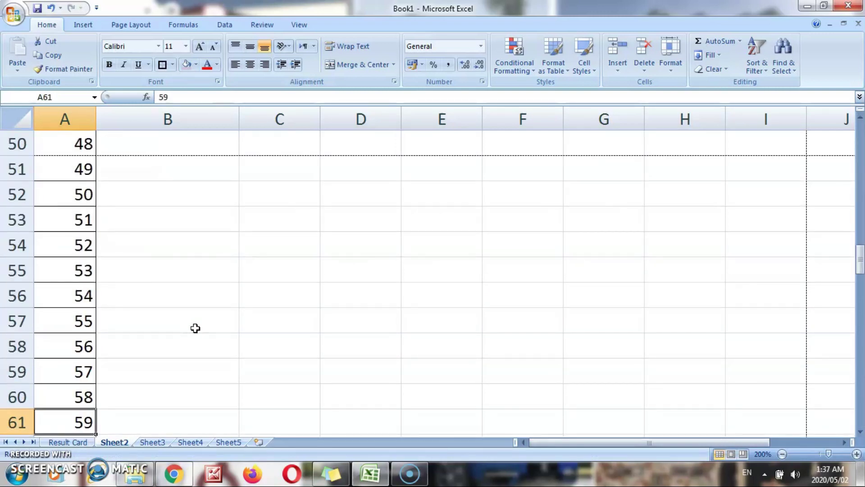
# Return to the top of the roll number column and undo the fill below row 7.
pyautogui.press('Up')
pyautogui.press('Up')
pyautogui.press('Up')
pyautogui.press('Up')
pyautogui.press('Up')
pyautogui.press('Up')
pyautogui.press('Up')
pyautogui.press('Up')
pyautogui.press('Up')
pyautogui.press('Up')
pyautogui.press('Up')
pyautogui.press('Up')
pyautogui.press('Up')
pyautogui.press('Up')
pyautogui.press('Up')
pyautogui.press('Up')
pyautogui.press('Up')
pyautogui.press('Up')
pyautogui.press('Up')
pyautogui.press('Up')
pyautogui.press('Up')
pyautogui.press('Up')
pyautogui.press('Up')
pyautogui.press('Up')
pyautogui.press('Up')
pyautogui.press('Up')
pyautogui.press('Up')
pyautogui.press('Up')
pyautogui.press('Up')
pyautogui.press('Up')
pyautogui.press('Up')
pyautogui.press('Up')
pyautogui.press('Up')
pyautogui.press('Up')
pyautogui.press('Up')
pyautogui.press('Up')
pyautogui.press('Up')
pyautogui.press('Up')
pyautogui.press('Up')
pyautogui.press('Up')
pyautogui.press('Down')
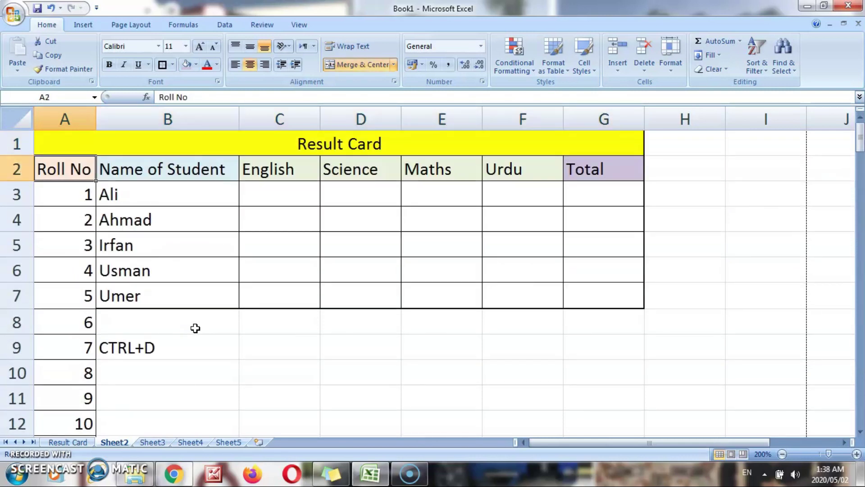
pyautogui.press('Down')
pyautogui.press('Down')
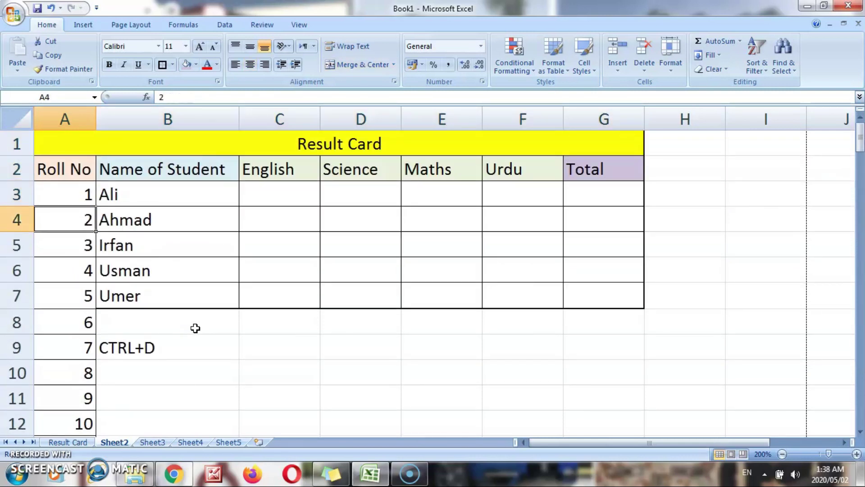
pyautogui.hotkey('ctrl', 'z')
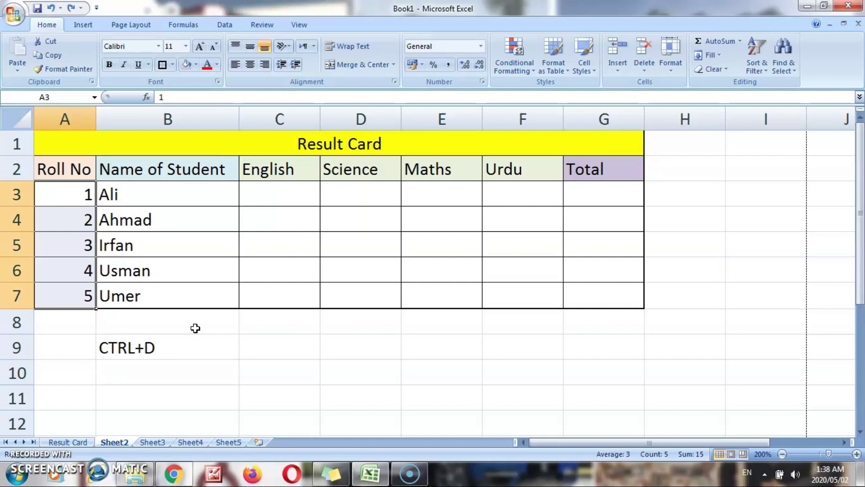
# Enter the first student's marks in row 3: English 45, Science 56, Maths 78 and Urdu 87.
pyautogui.press('Down')
pyautogui.press('Down')
pyautogui.press('Down')
pyautogui.press('Down')
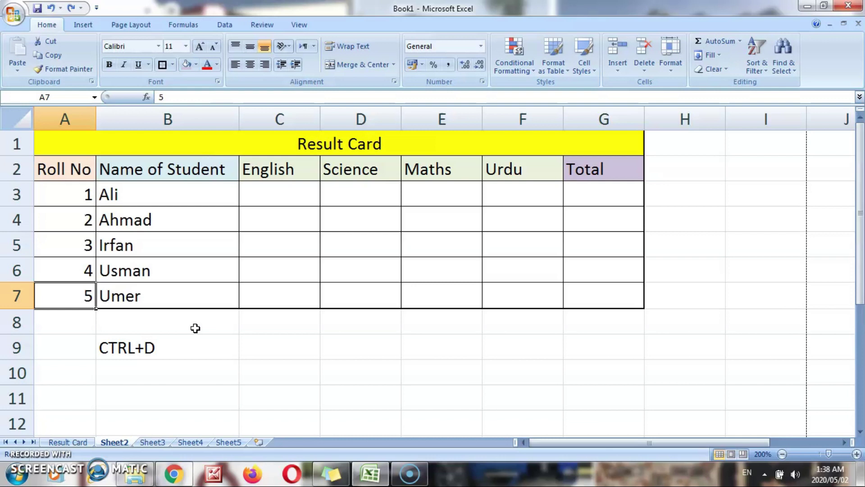
pyautogui.press('Down')
pyautogui.press('Down')
pyautogui.press('Right')
pyautogui.press('Right')
pyautogui.press('Right')
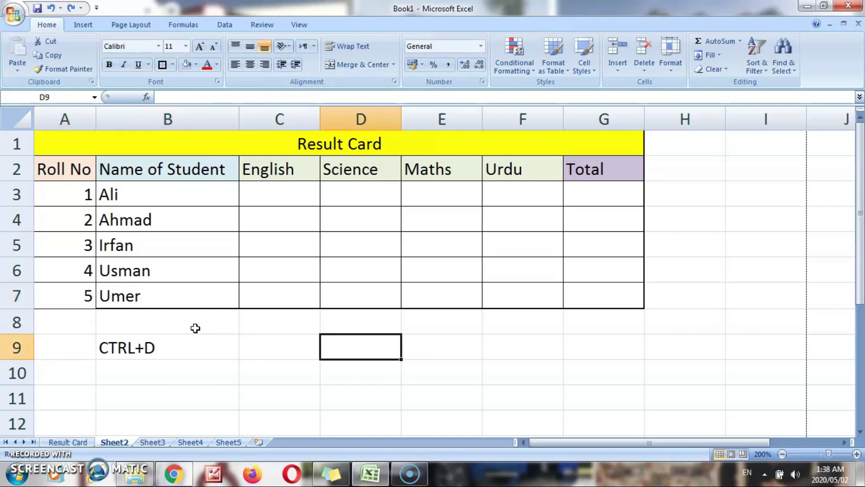
pyautogui.press('Up')
pyautogui.press('Up')
pyautogui.press('Up')
pyautogui.press('Up')
pyautogui.press('Up')
pyautogui.press('Up')
pyautogui.press('Left')
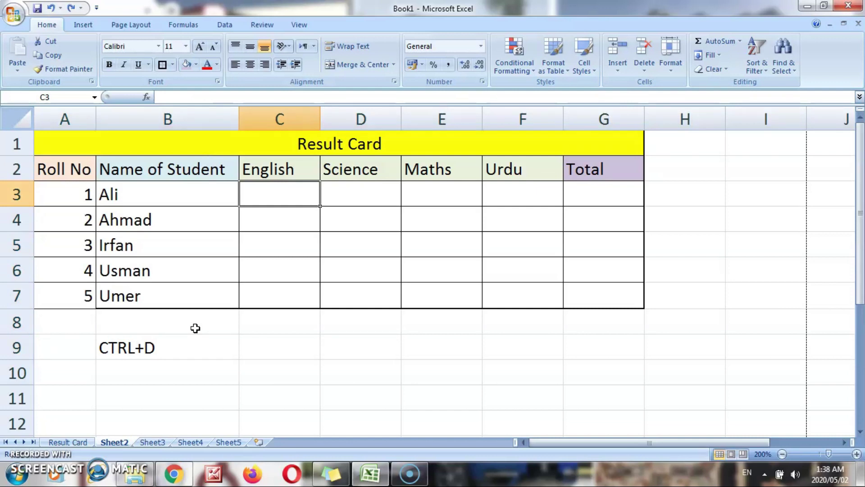
pyautogui.write('45')
pyautogui.press('Tab')
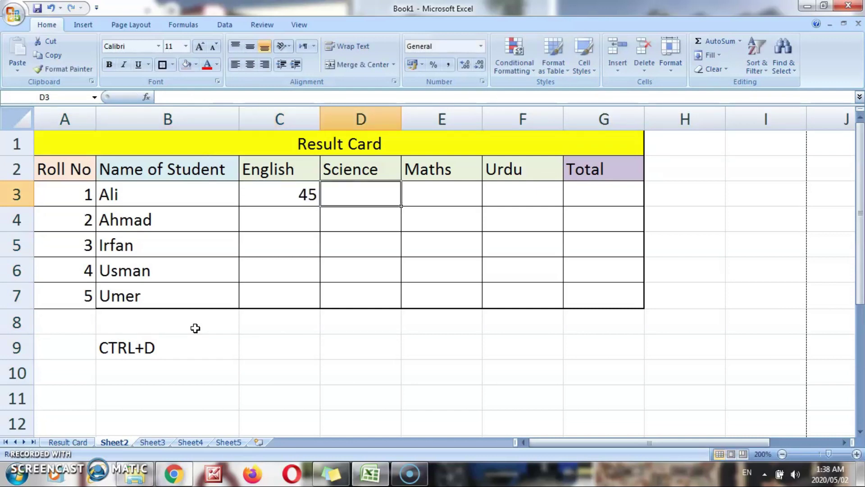
pyautogui.write('56')
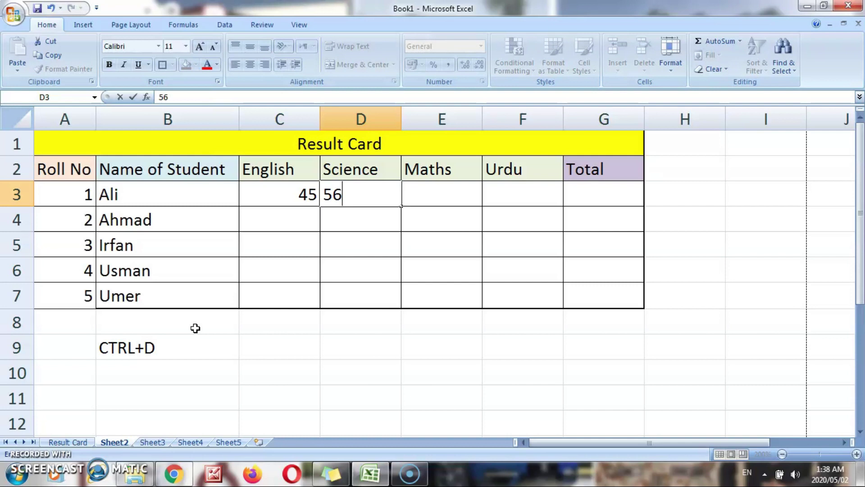
pyautogui.press('Tab')
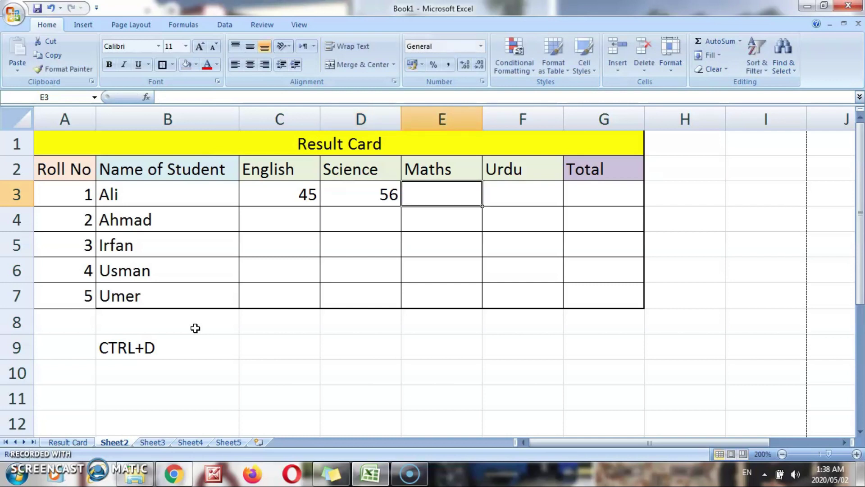
pyautogui.write('78')
pyautogui.press('Tab')
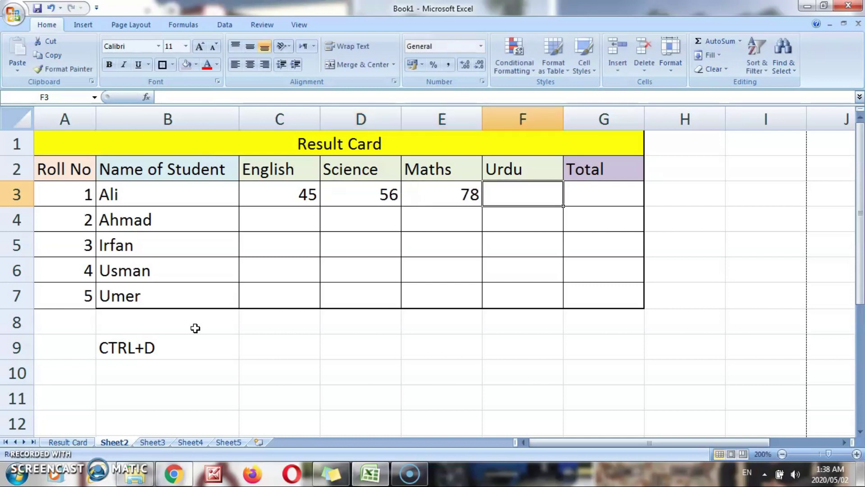
pyautogui.write('87')
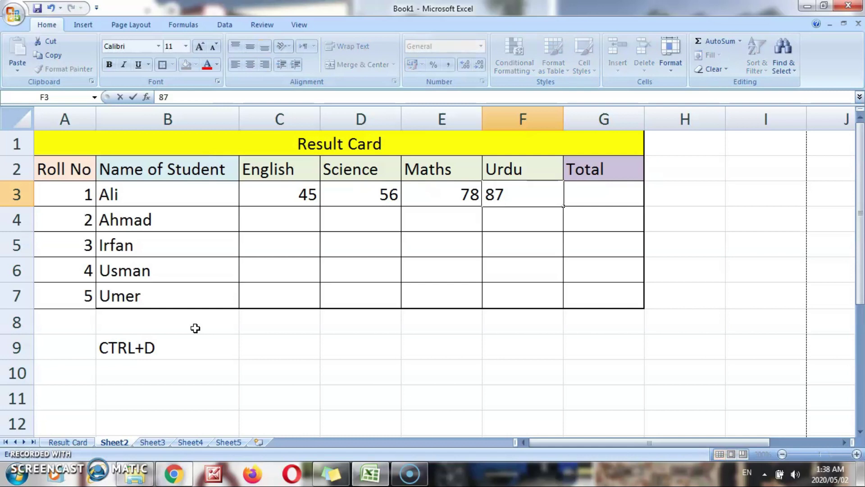
pyautogui.press('Tab')
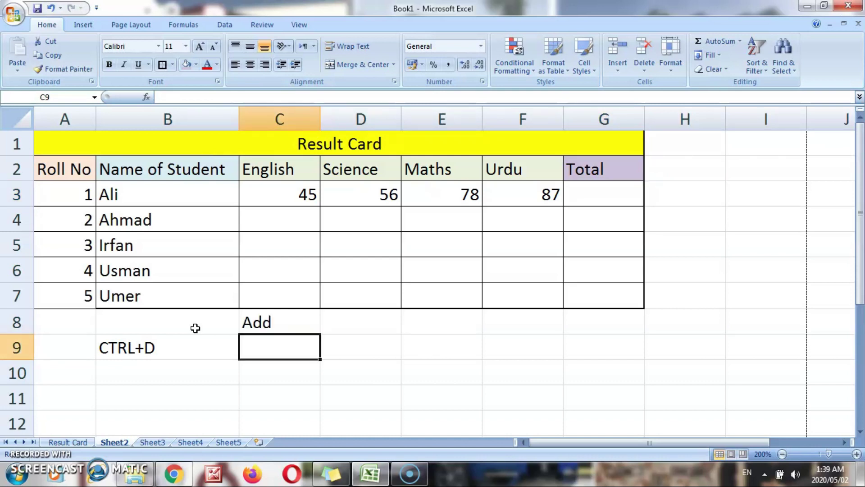
# List the operation labels Add, Subtract, Multiply and Devide in cells C8 to C11 below the table.
pyautogui.write('Subtrct')
pyautogui.press('Return')
pyautogui.write('Multiply')
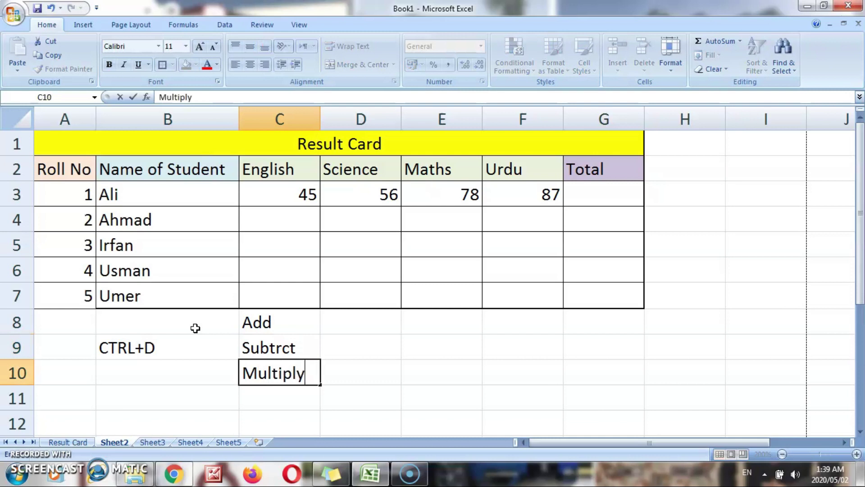
pyautogui.press('Return')
pyautogui.write('Devide')
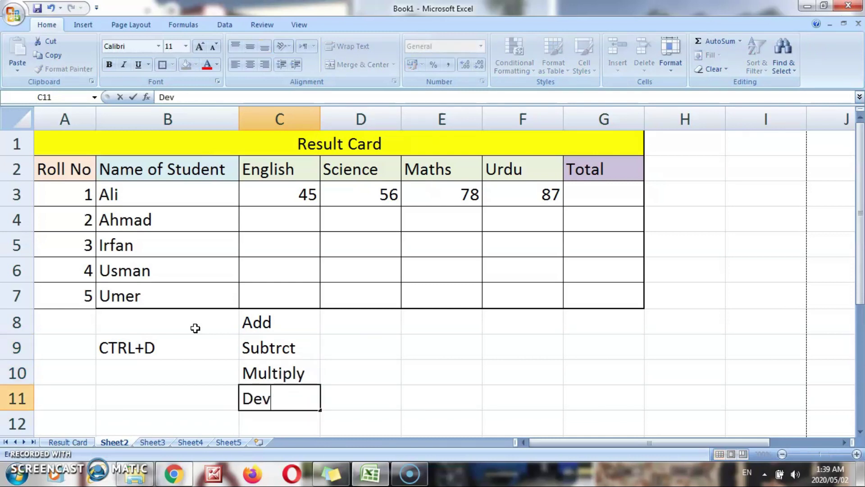
pyautogui.press('Return')
pyautogui.press('Up')
pyautogui.press('Up')
pyautogui.press('Up')
pyautogui.write('Subtract')
pyautogui.press('Up')
# Enter the sample numbers 45 in D8 and 45 in E8 beside the Add label.
pyautogui.press('Right')
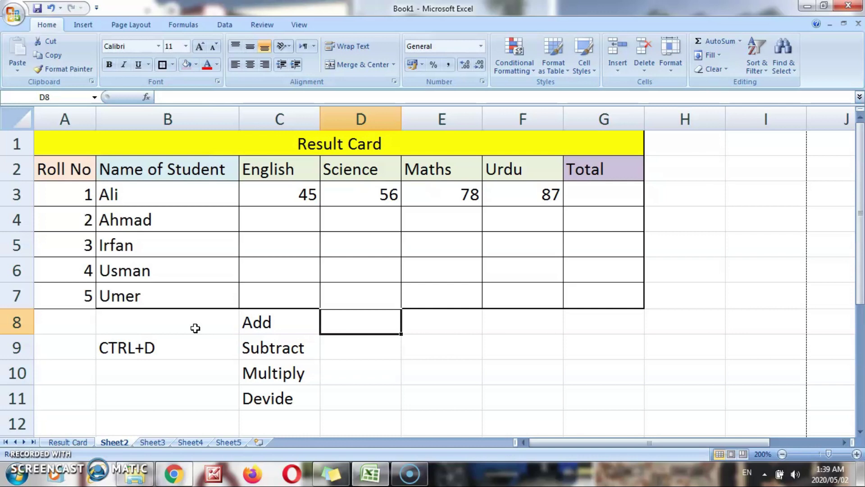
pyautogui.write('45')
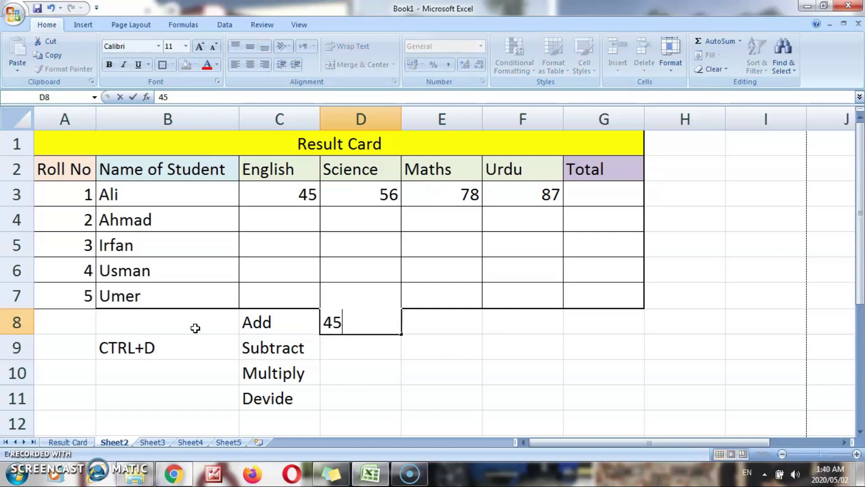
pyautogui.press('Tab')
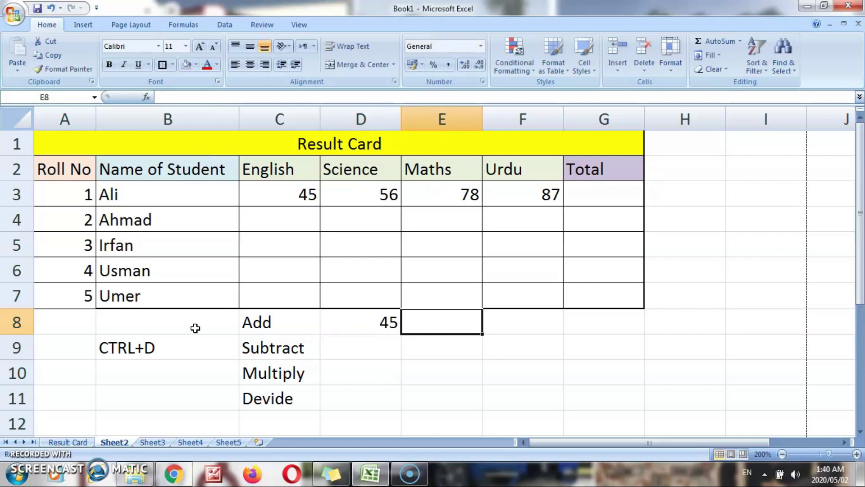
pyautogui.write('45')
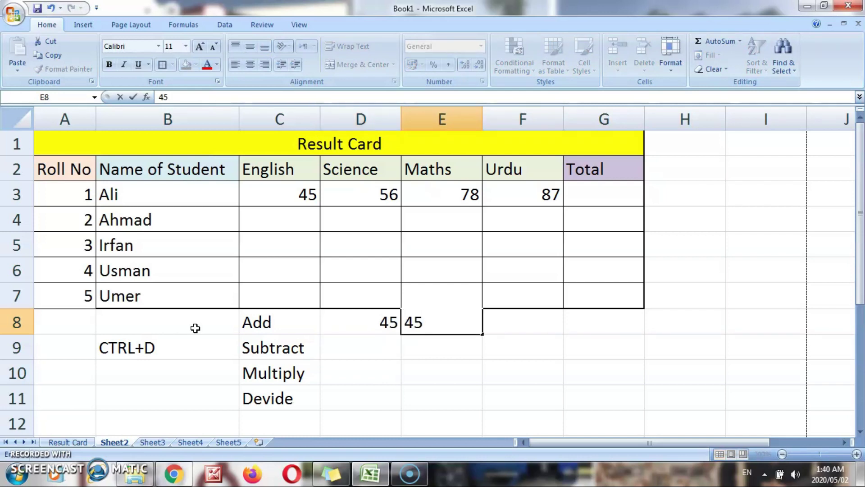
pyautogui.press('Return')
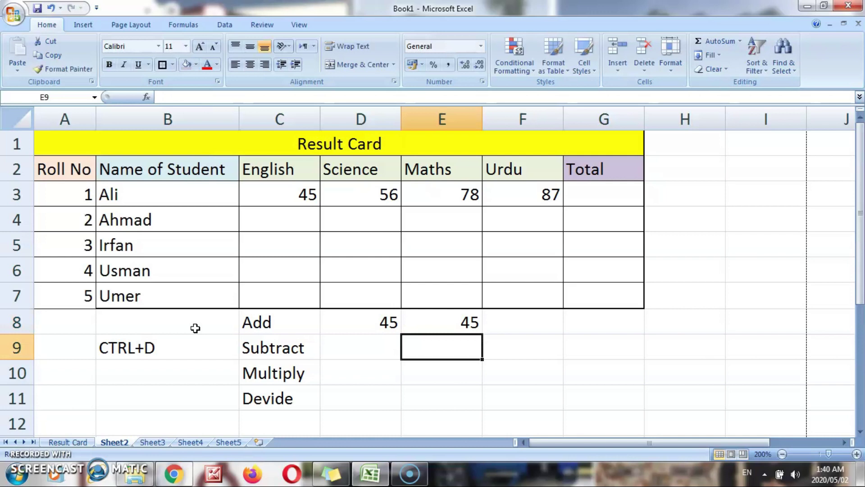
# Add the two sample numbers in F8 with the formula =D8+E8 and reselect the cell to review its formula.
pyautogui.press('Up')
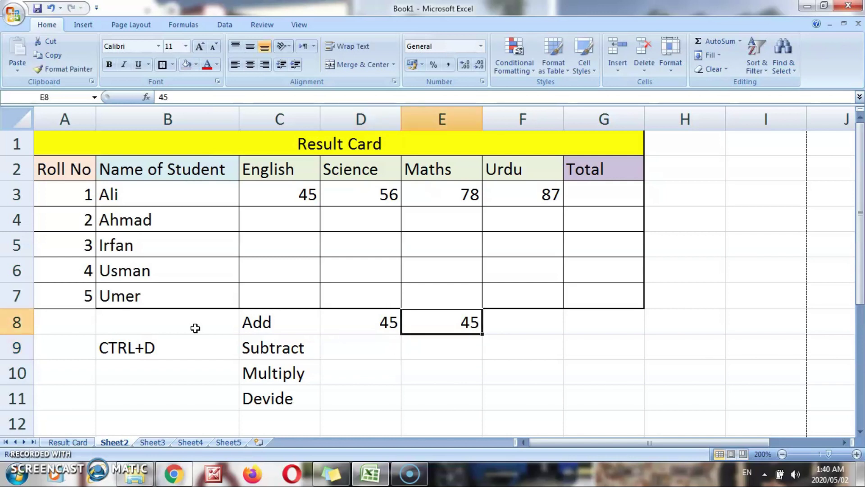
pyautogui.press('Right')
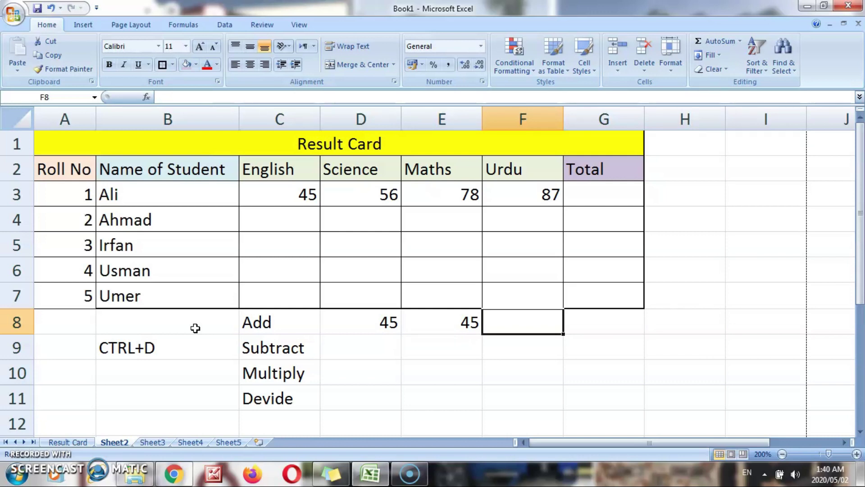
pyautogui.write('=')
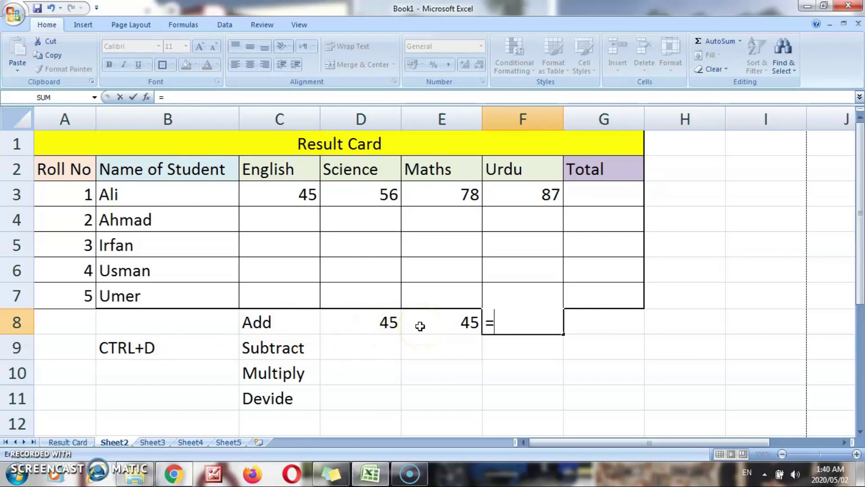
pyautogui.write('D')
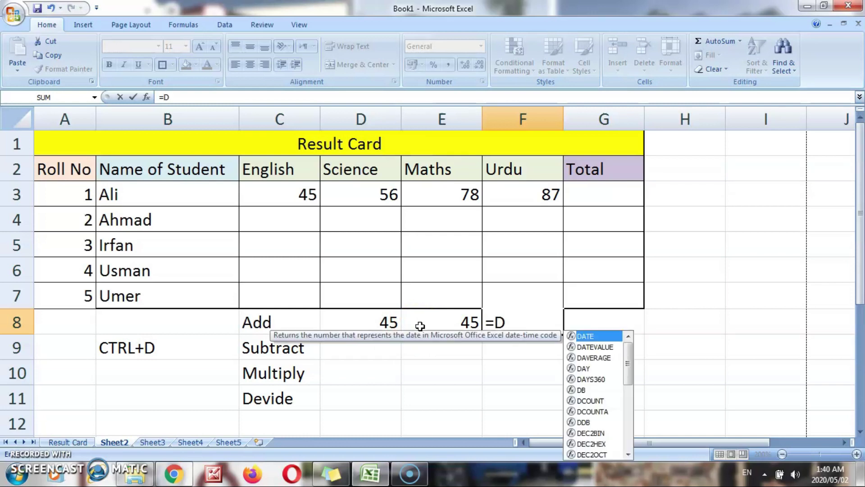
pyautogui.write('8+')
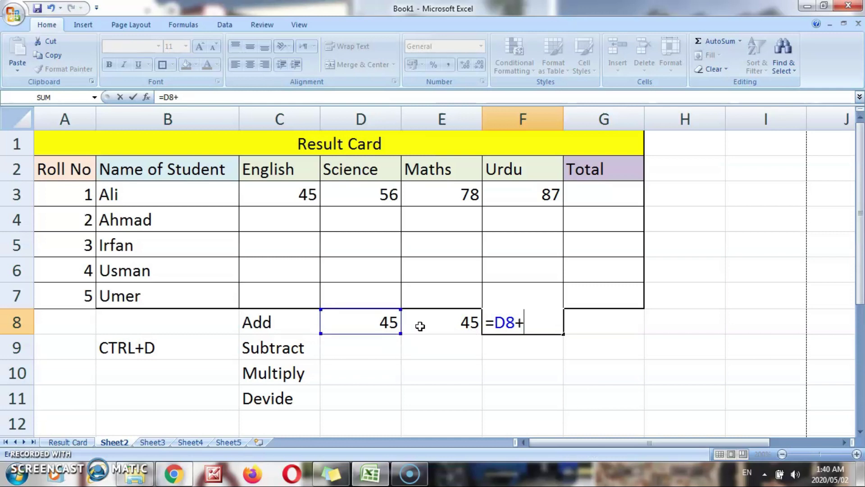
pyautogui.write('E')
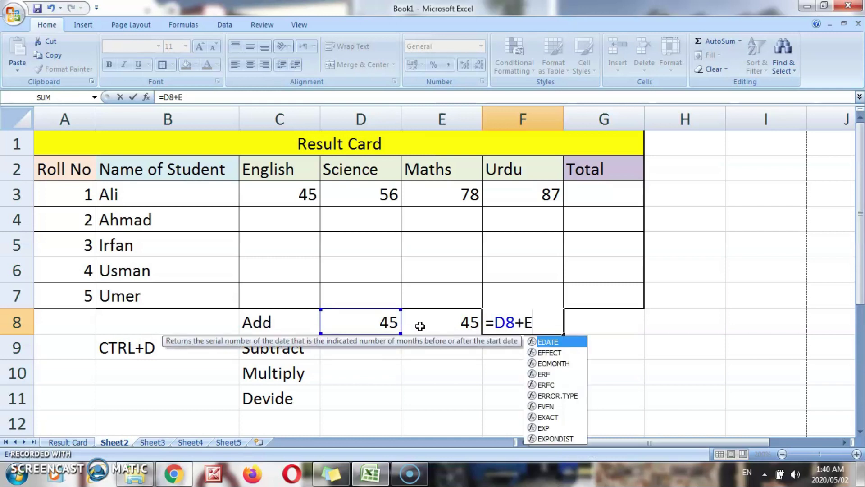
pyautogui.write('*')
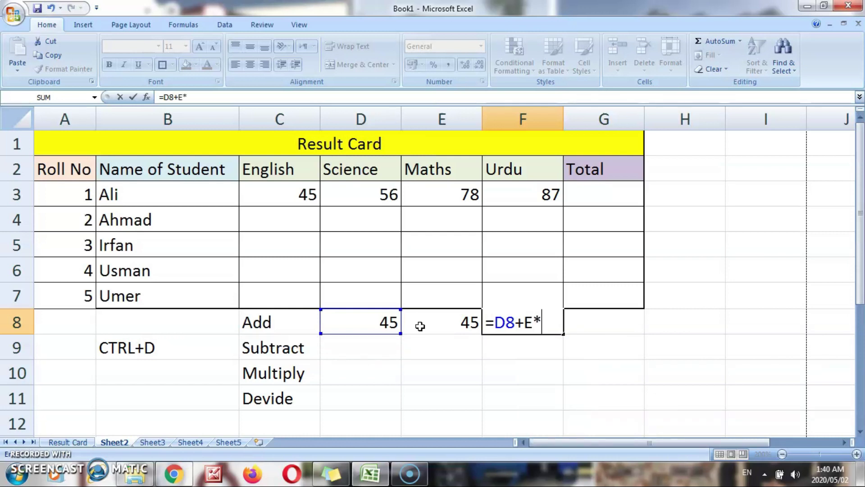
pyautogui.press('BackSpace')
pyautogui.write('8')
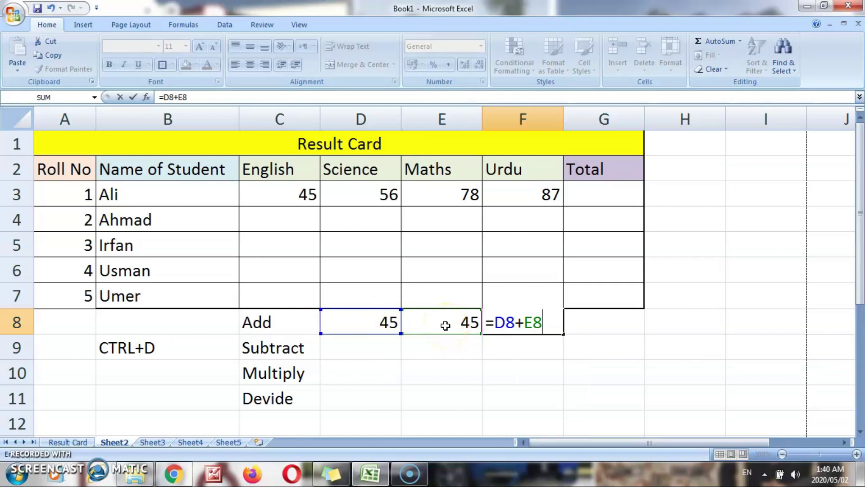
pyautogui.press('Return')
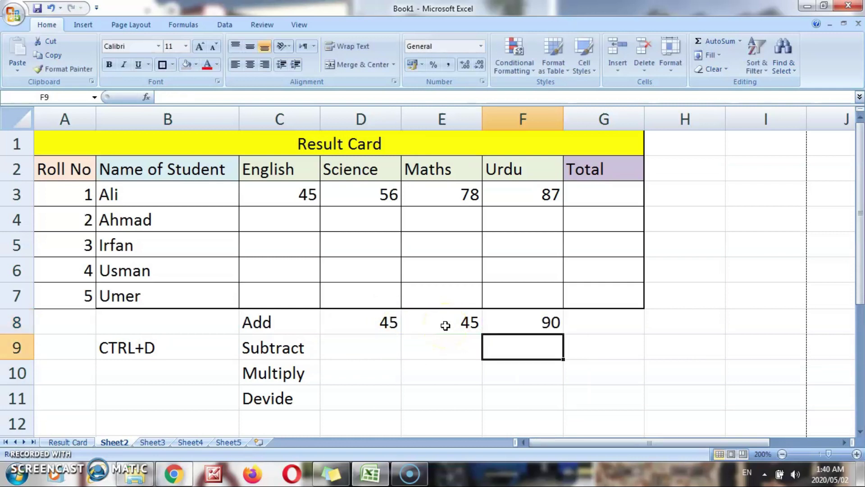
pyautogui.press('Up')
pyautogui.press('Down')
pyautogui.press('Up')
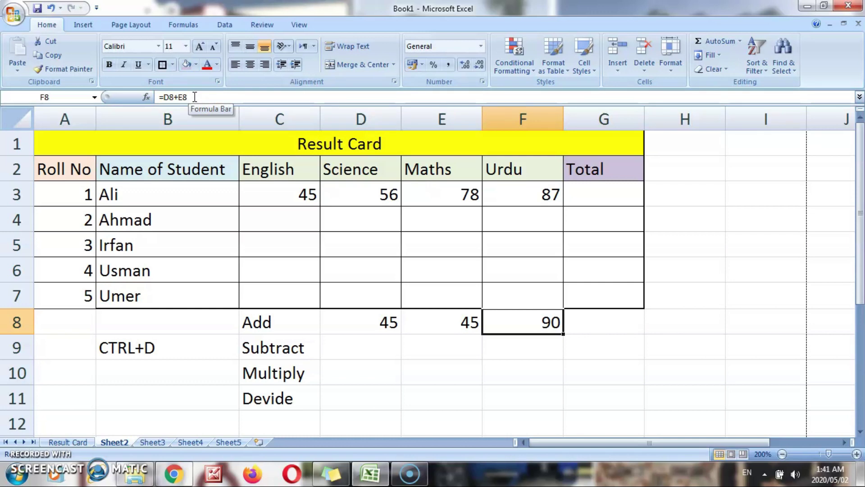
# Fill the number in D8 down through D11 beside the operation labels.
pyautogui.click(379, 339)
pyautogui.press('Up')
pyautogui.hotkey('shift', 'Down')
pyautogui.hotkey('shift', 'Down')
pyautogui.hotkey('shift', 'Down')
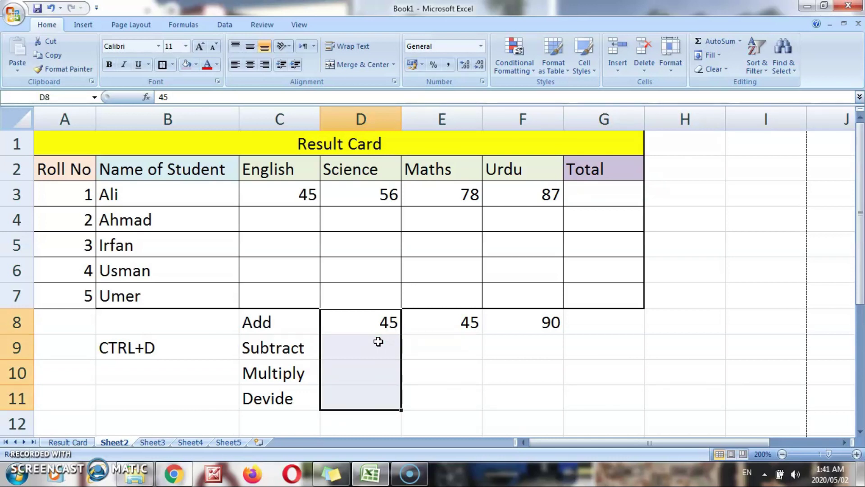
pyautogui.hotkey('ctrl', 'd')
# Fill the number in E8 down through E11 as the second operand for each operation.
pyautogui.press('Right')
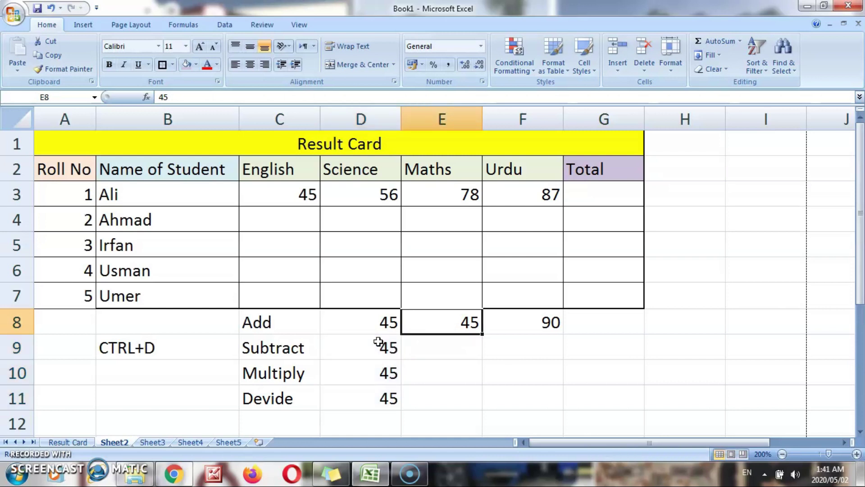
pyautogui.hotkey('shift', 'Down')
pyautogui.hotkey('shift', 'Down')
pyautogui.hotkey('shift', 'Down')
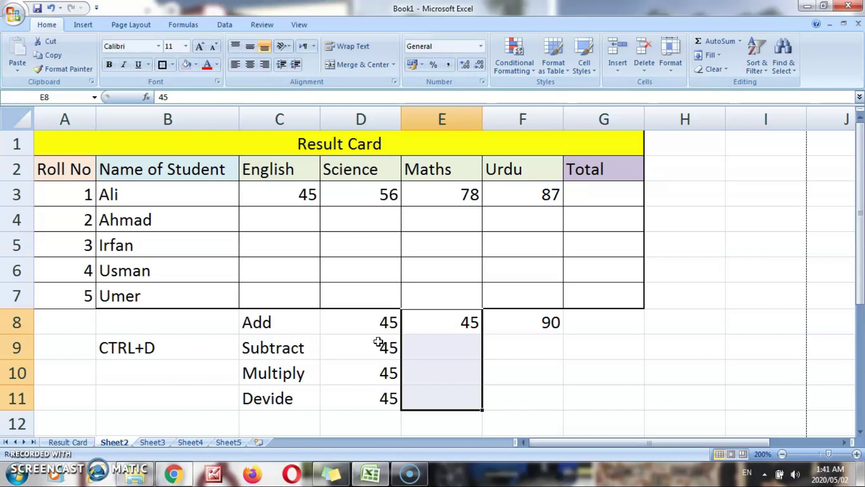
pyautogui.hotkey('ctrl', 'd')
# Subtract the two numbers in the Subtract row with the formula =D9-E9 in F9 and reselect the cell to review it.
pyautogui.press('Right')
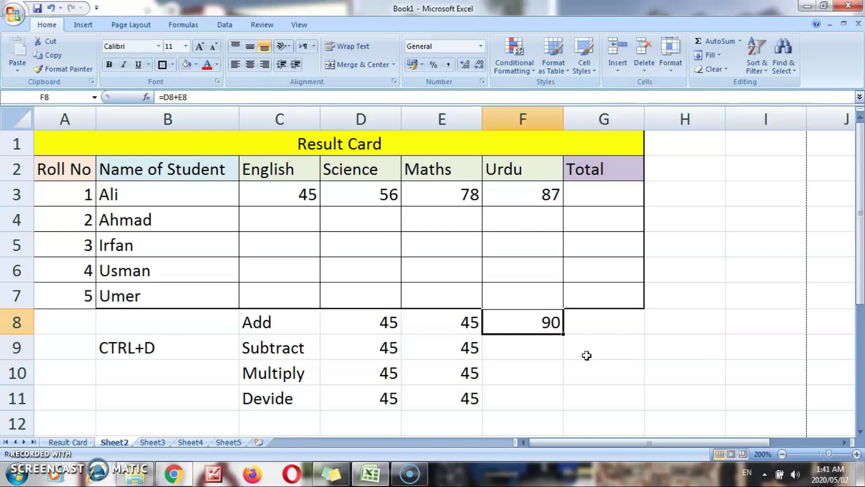
pyautogui.press('Down')
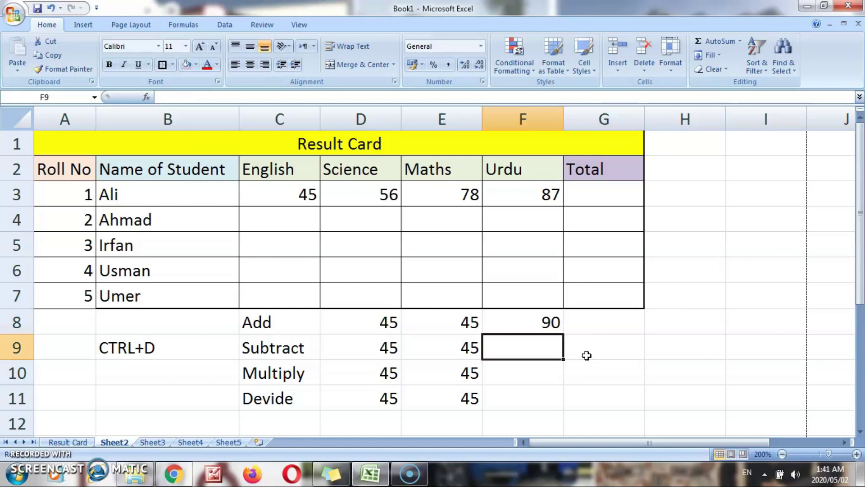
pyautogui.write('=')
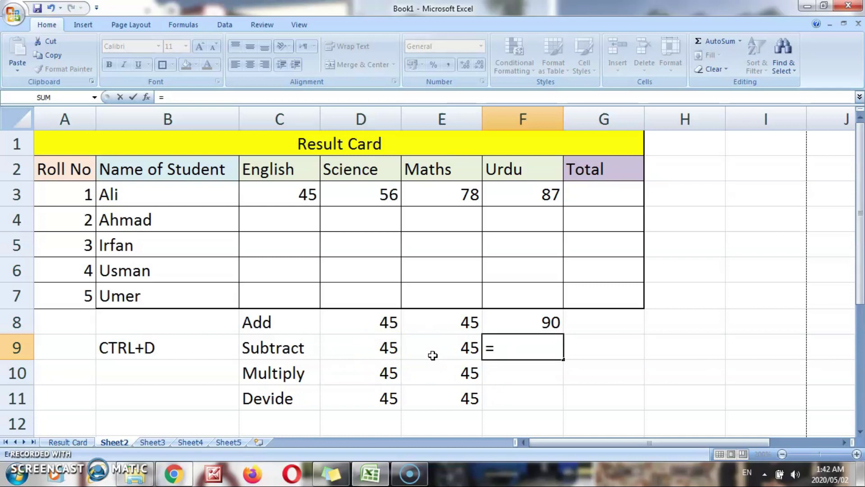
pyautogui.click(376, 345)
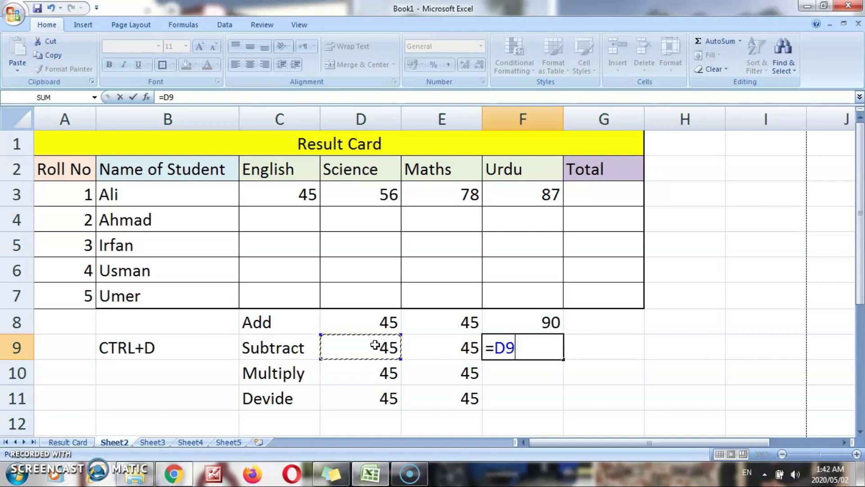
pyautogui.write('-')
pyautogui.click(427, 347)
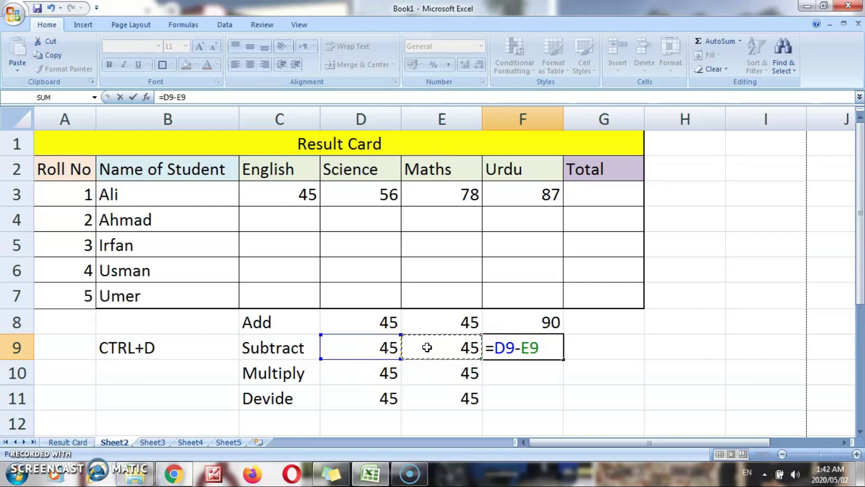
pyautogui.press('Return')
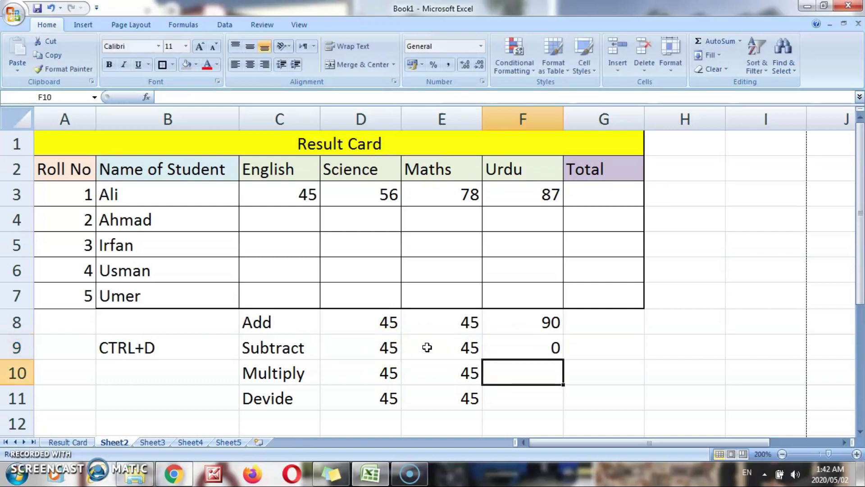
pyautogui.press('Up')
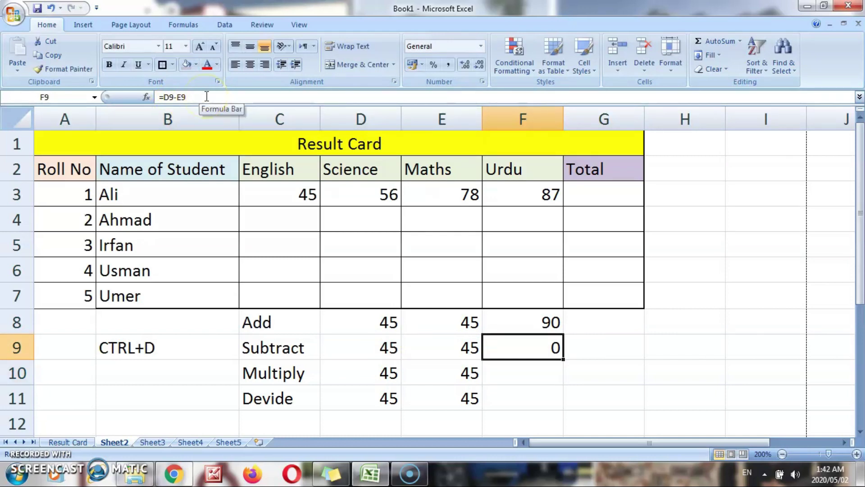
# Multiply the two numbers in the Multiply row by entering the formula =D10*E10 in F10.
pyautogui.click(520, 374)
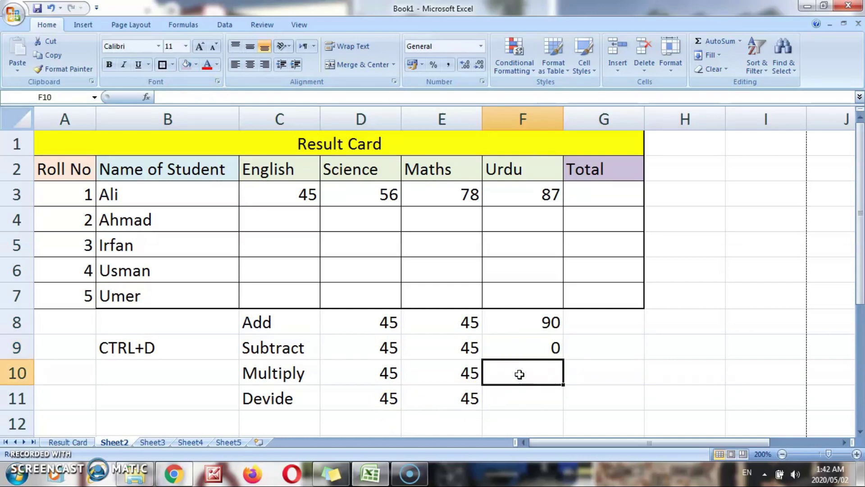
pyautogui.write('=')
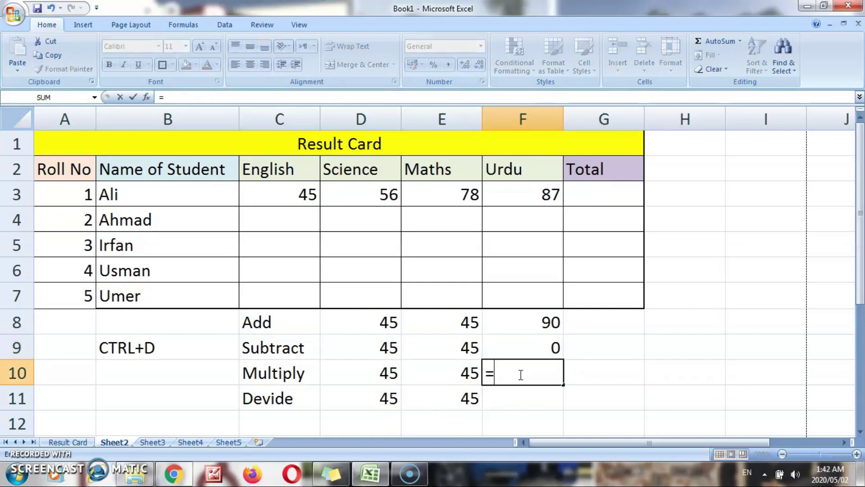
pyautogui.click(381, 368)
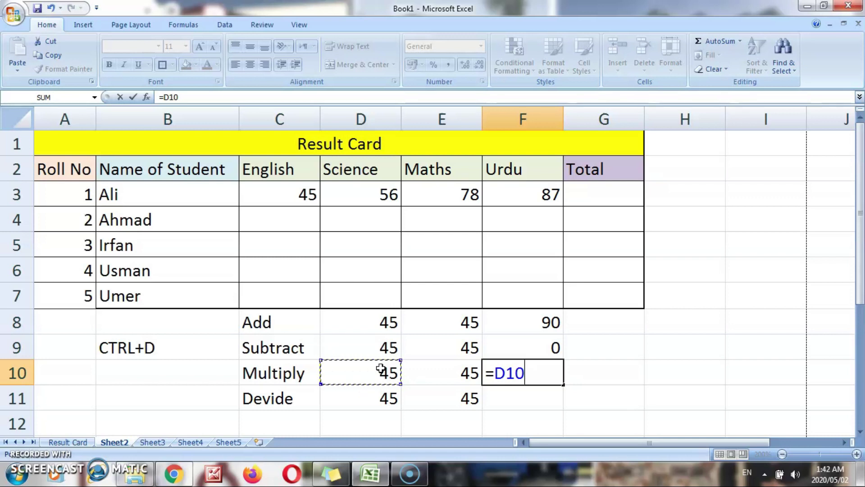
pyautogui.write('*')
pyautogui.click(452, 377)
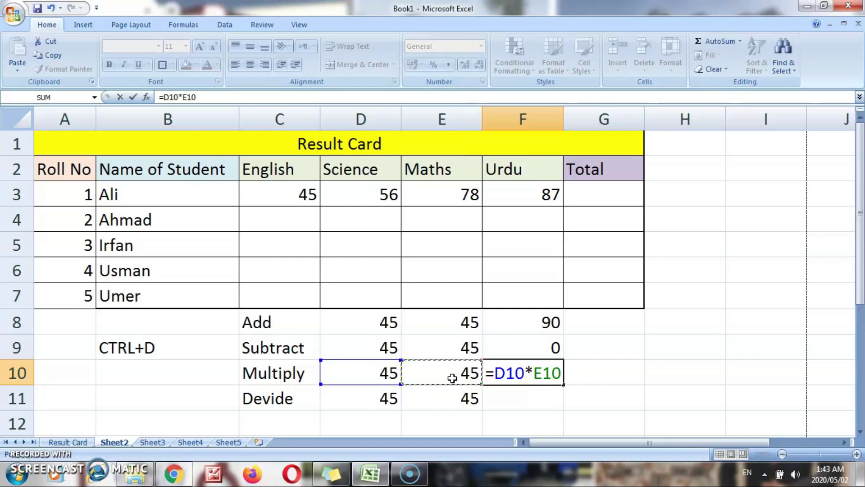
pyautogui.press('Return')
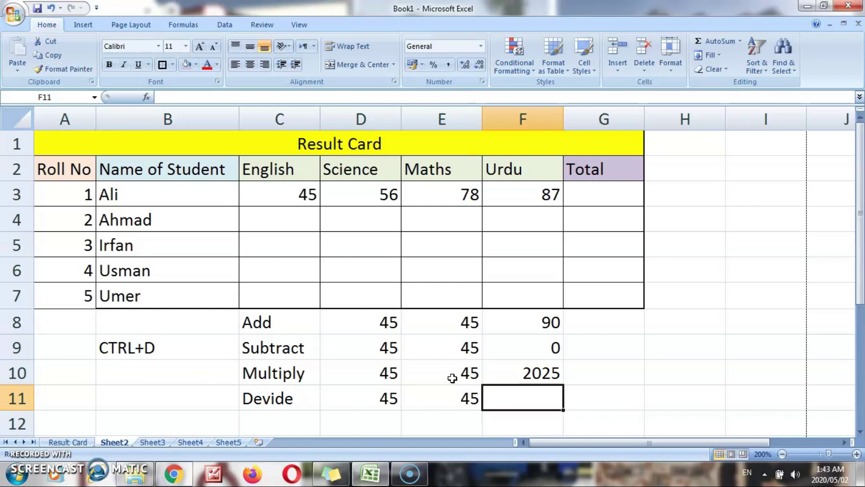
# Divide the two numbers in the Devide row by entering the formula =D11/E11 in F11.
pyautogui.write('=')
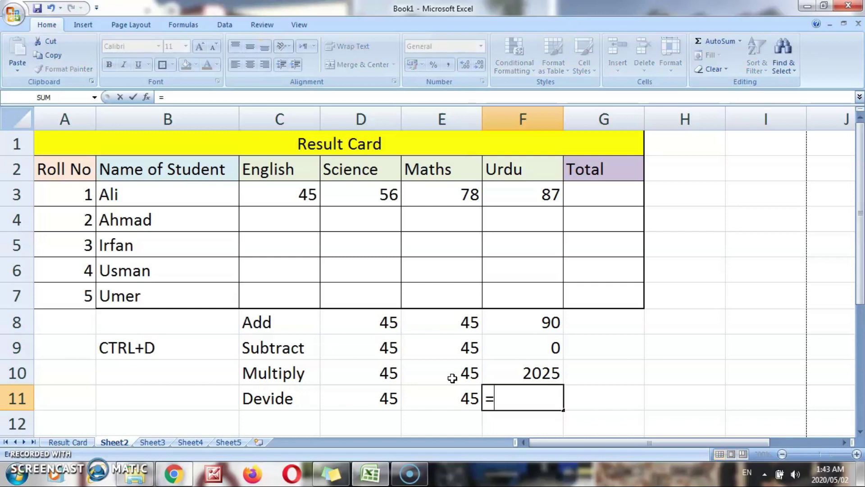
pyautogui.click(382, 399)
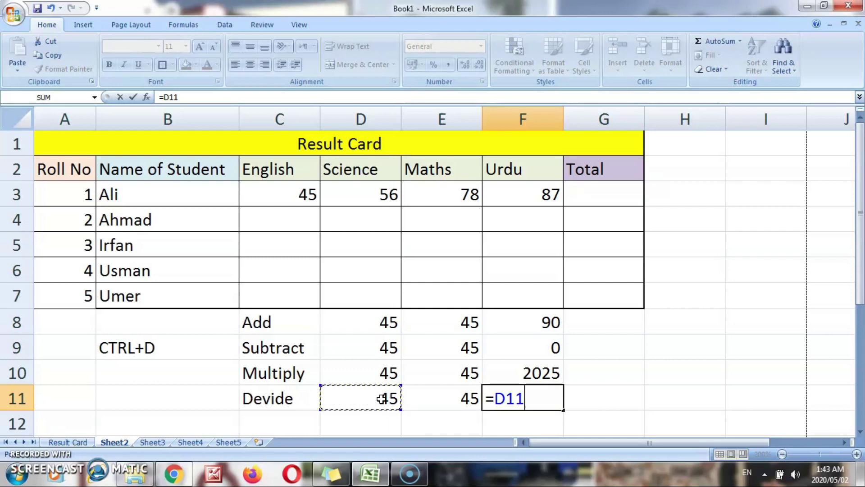
pyautogui.write('/')
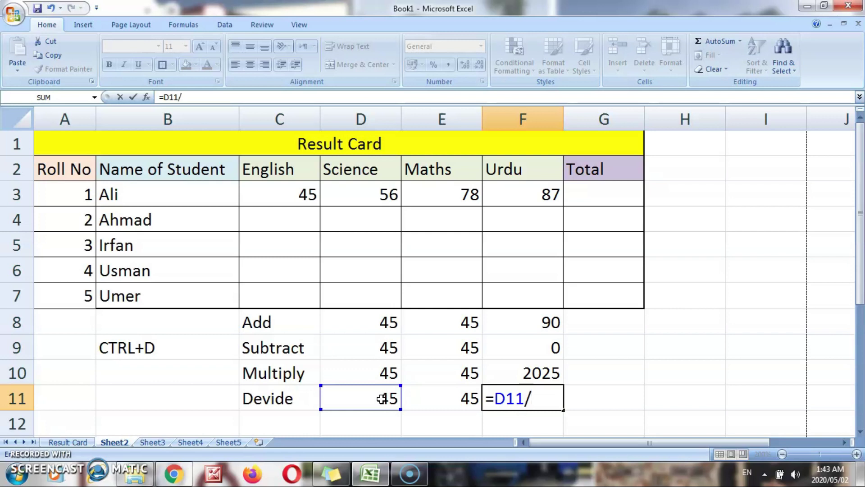
pyautogui.click(445, 400)
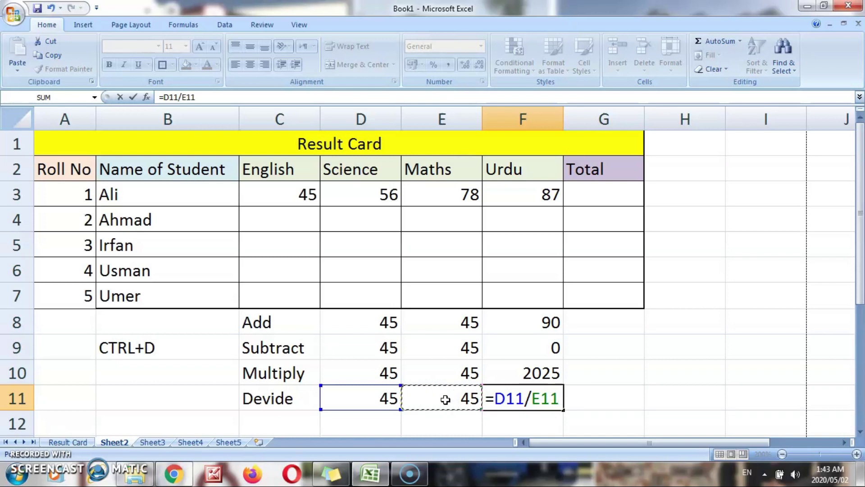
pyautogui.press('Return')
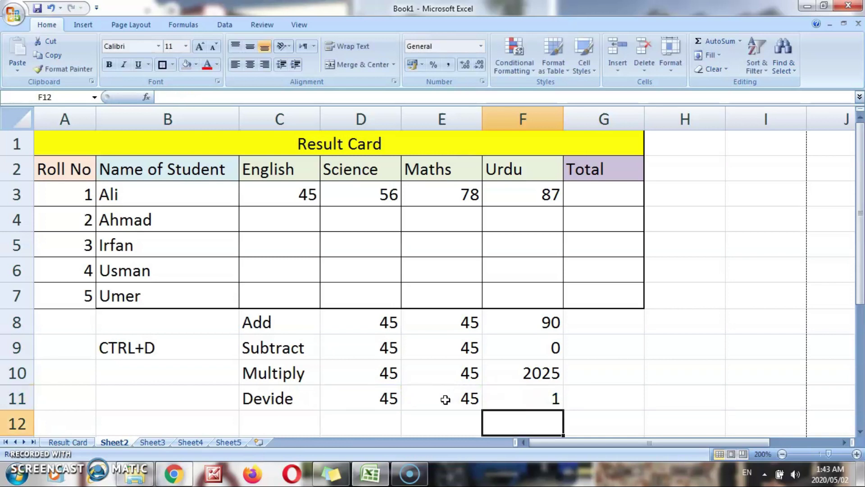
# Review the add, subtract, multiply and divide formulas in F8 through F11.
pyautogui.press('Up')
pyautogui.press('Up')
pyautogui.press('Up')
pyautogui.press('Up')
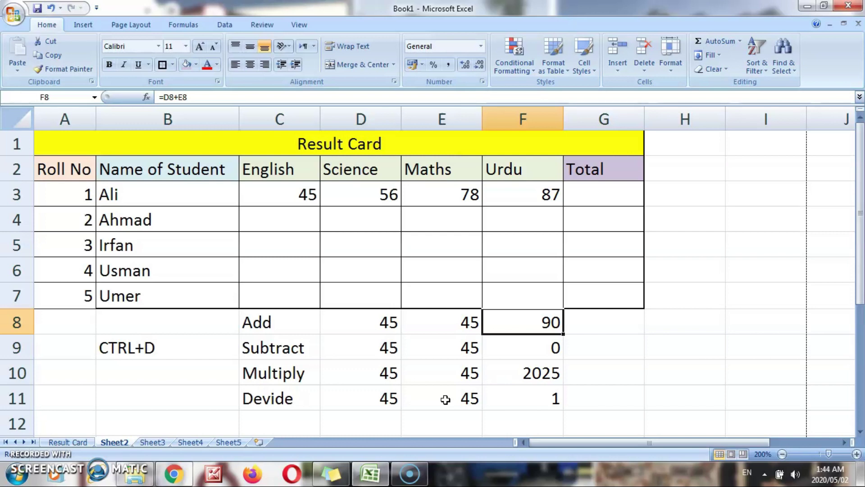
pyautogui.press('Down')
pyautogui.press('Down')
pyautogui.press('Down')
pyautogui.press('Up')
pyautogui.press('Up')
pyautogui.press('Up')
pyautogui.press('Down')
pyautogui.press('Down')
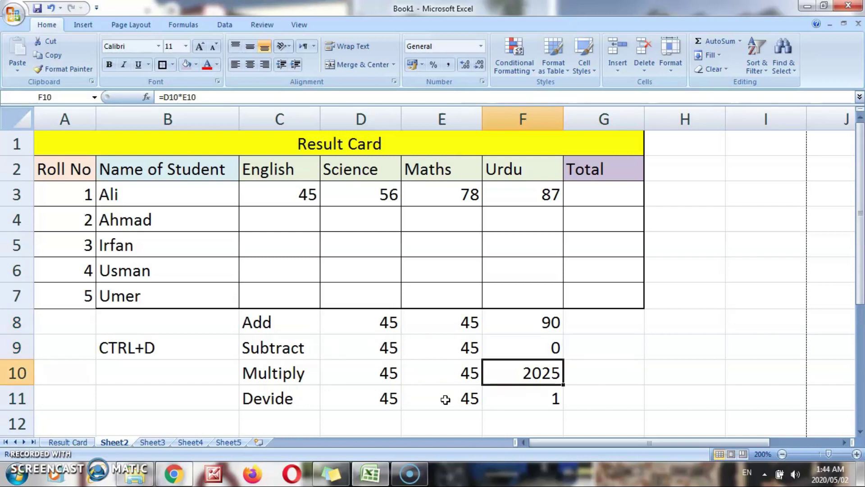
pyautogui.press('Up')
pyautogui.press('Down')
pyautogui.press('Down')
pyautogui.press('Up')
pyautogui.press('Up')
pyautogui.press('Up')
# Total the four subject marks for roll number 1 with the formula =C3+D3+E3+F3 in G3 and reselect the cell.
pyautogui.press('Right')
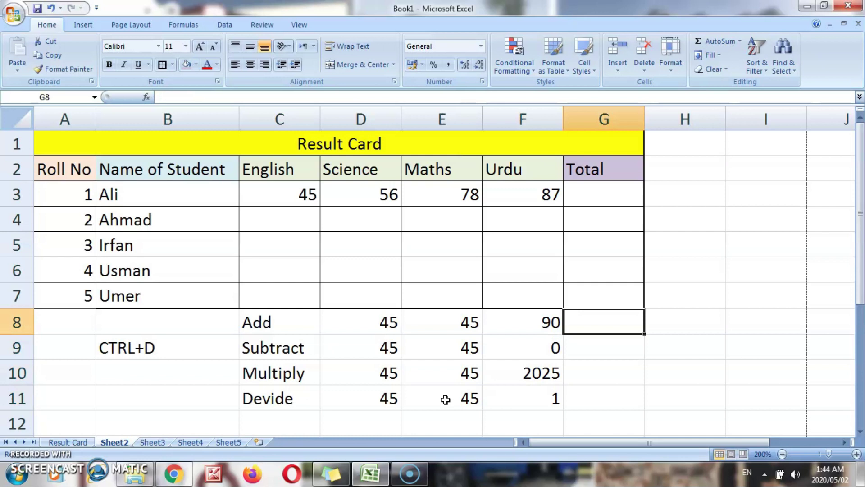
pyautogui.press('Up')
pyautogui.press('Up')
pyautogui.press('Up')
pyautogui.press('Up')
pyautogui.press('Up')
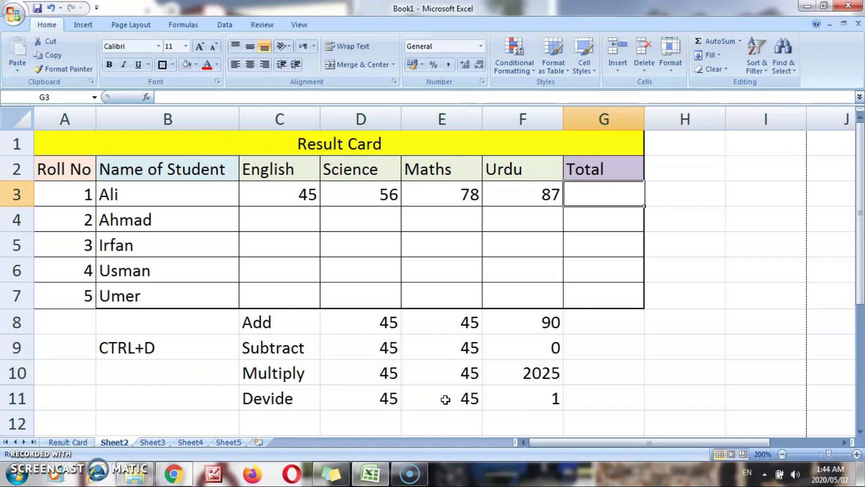
pyautogui.write('=')
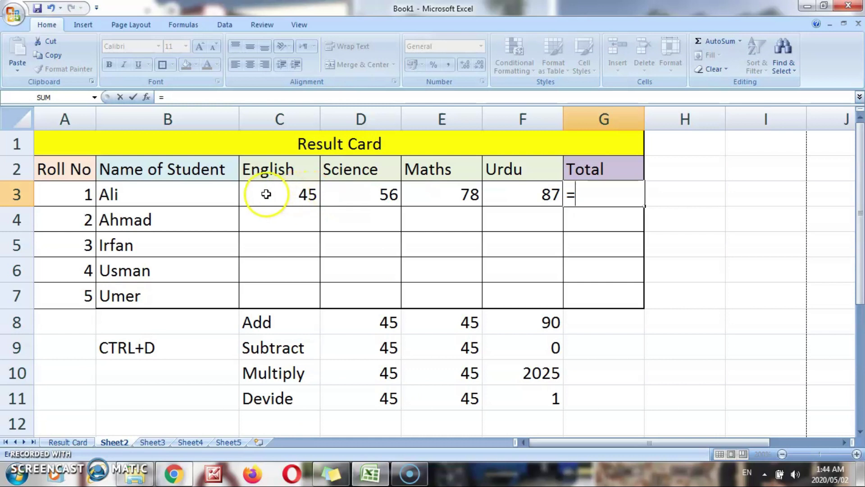
pyautogui.write('c')
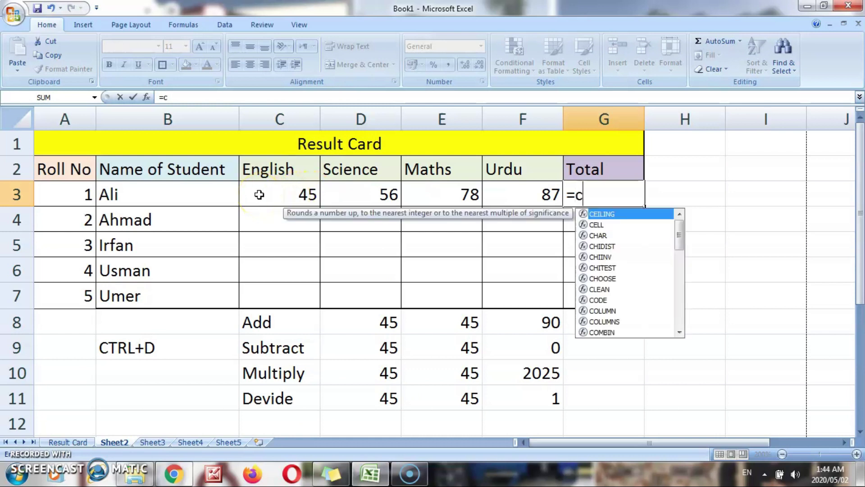
pyautogui.write('3')
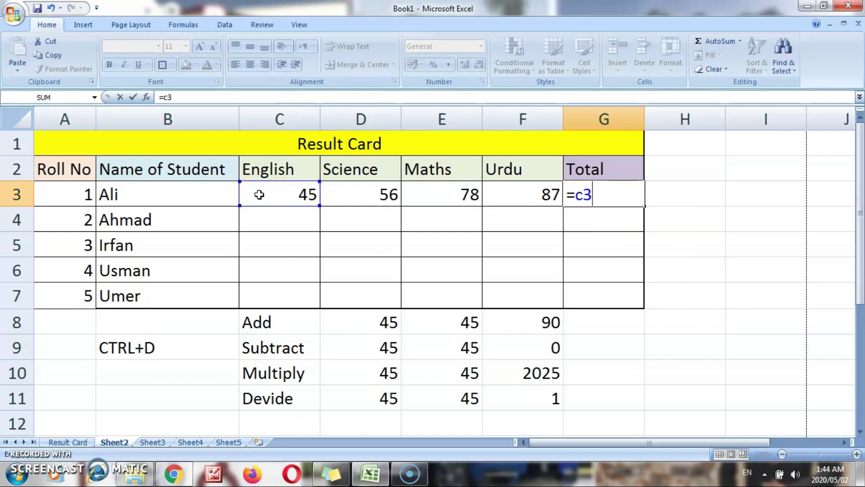
pyautogui.write('+')
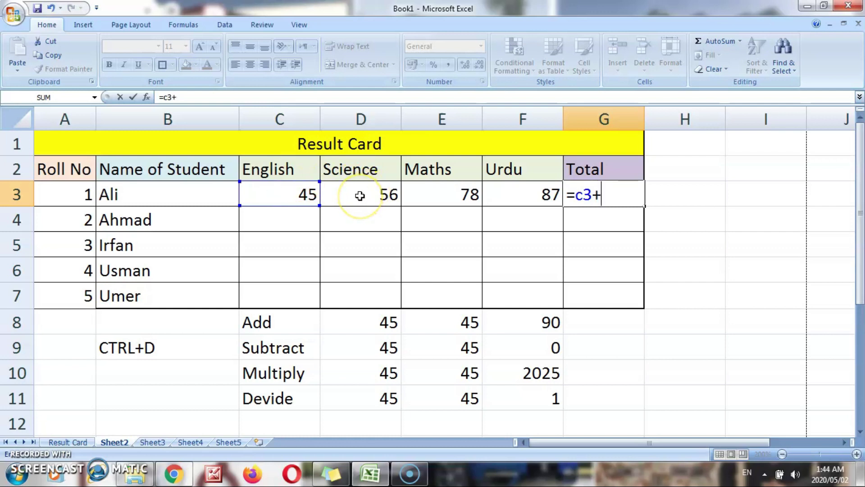
pyautogui.write('D')
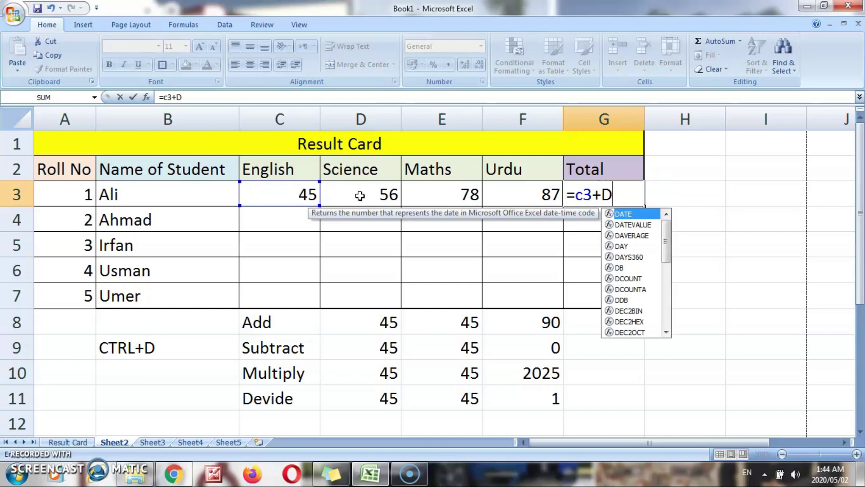
pyautogui.write('3+')
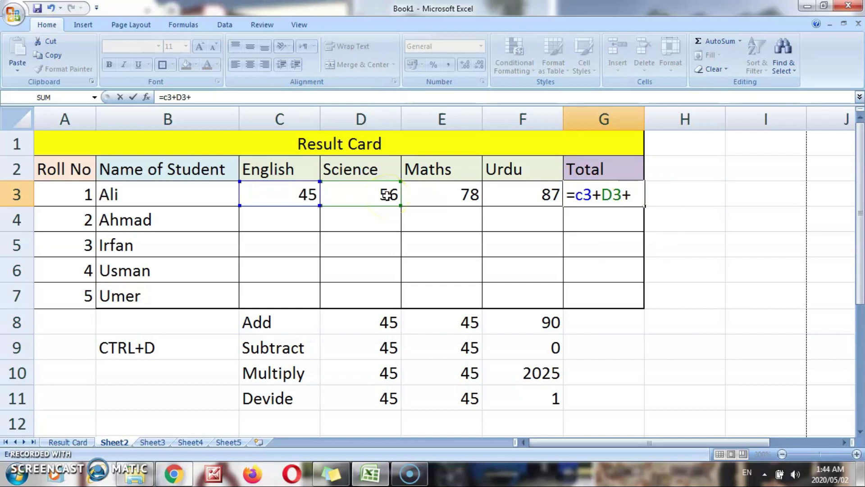
pyautogui.click(428, 195)
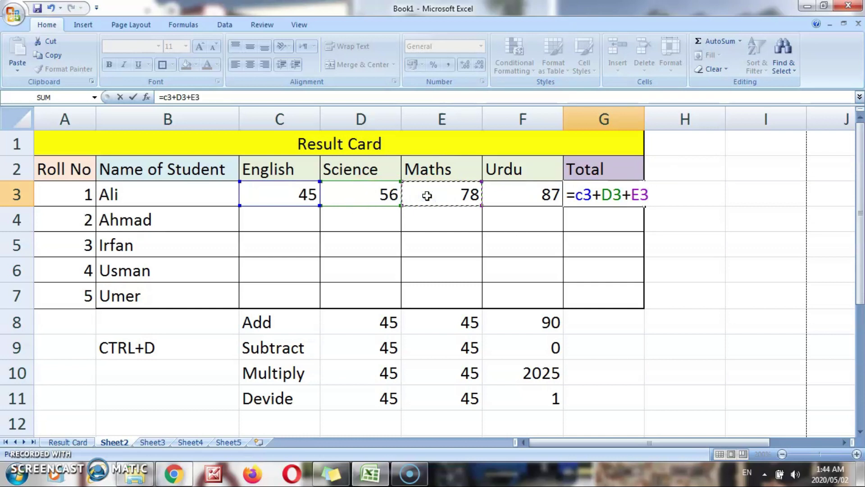
pyautogui.write('+')
pyautogui.click(500, 191)
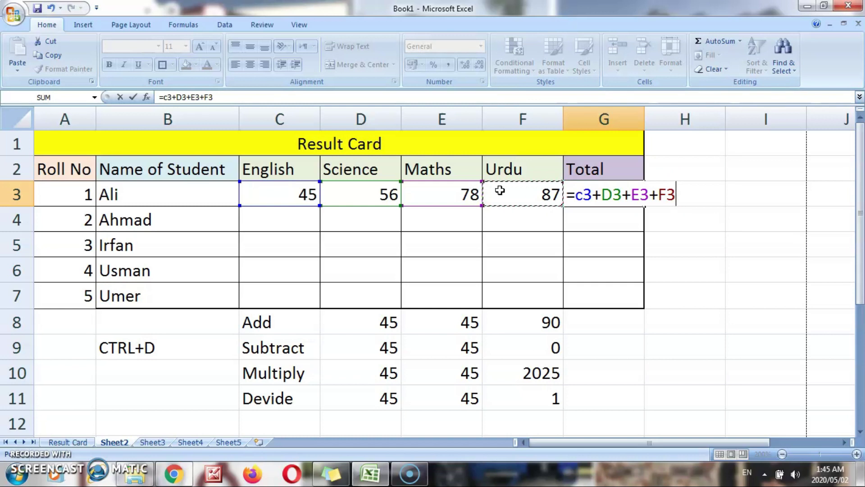
pyautogui.press('Return')
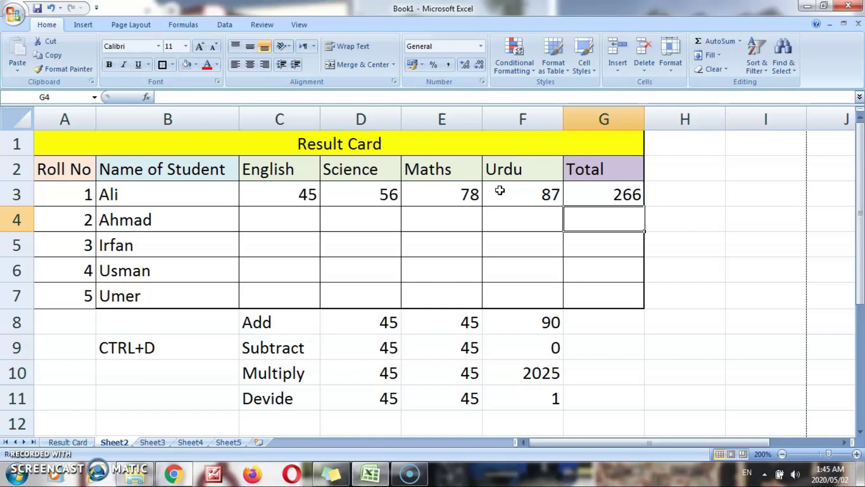
pyautogui.press('Up')
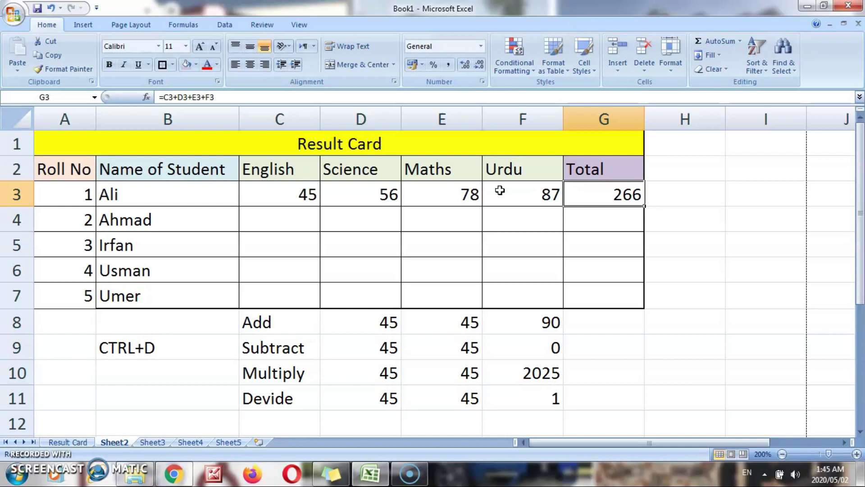
# Set the English mark for roll number 1 in C3 to 90.
pyautogui.press('Left')
pyautogui.press('Left')
pyautogui.press('Left')
pyautogui.press('Left')
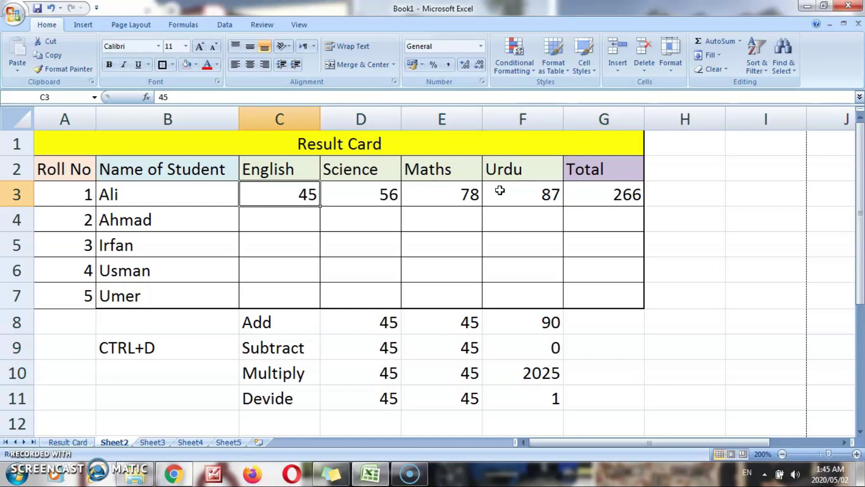
pyautogui.write('90')
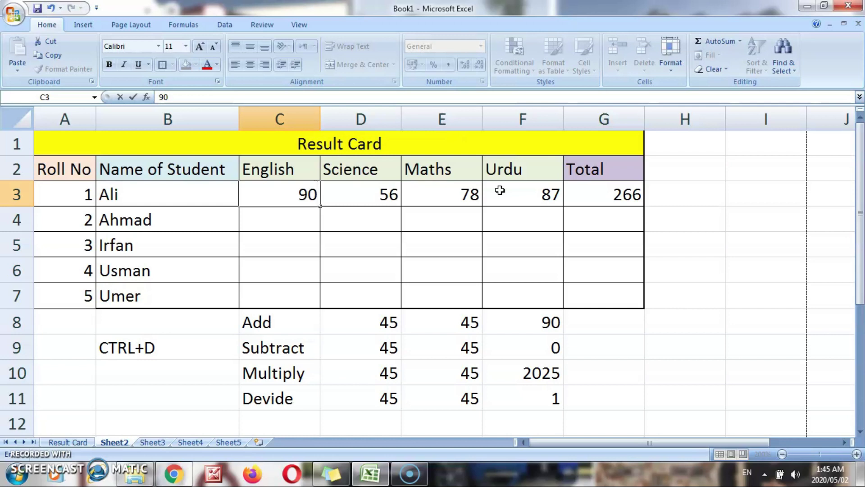
pyautogui.press('Tab')
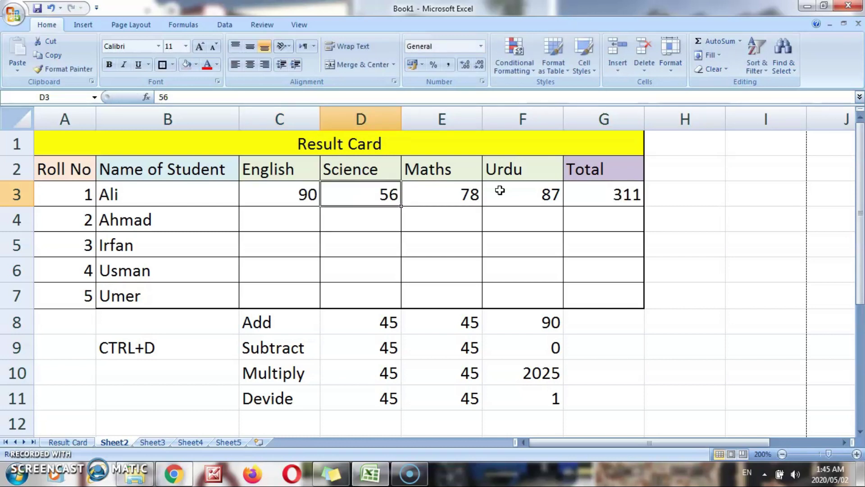
# Set all four subject marks for roll number 1 in C3 through F3 to 0.
pyautogui.press('Left')
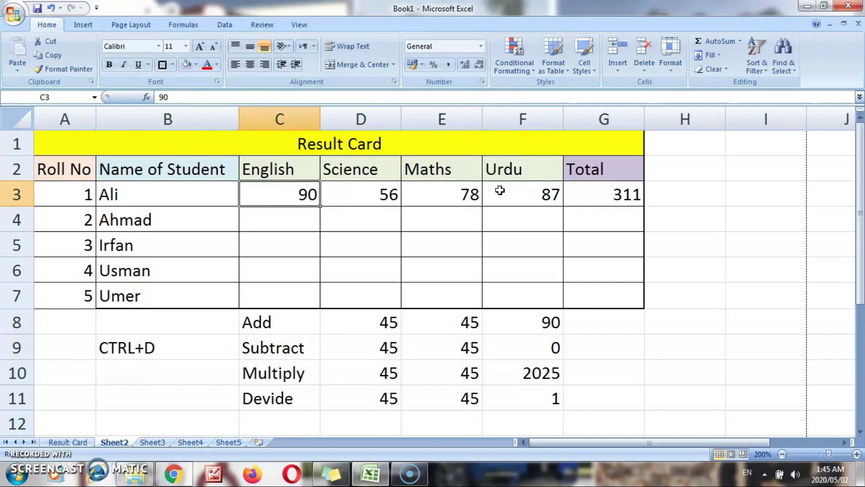
pyautogui.write('0')
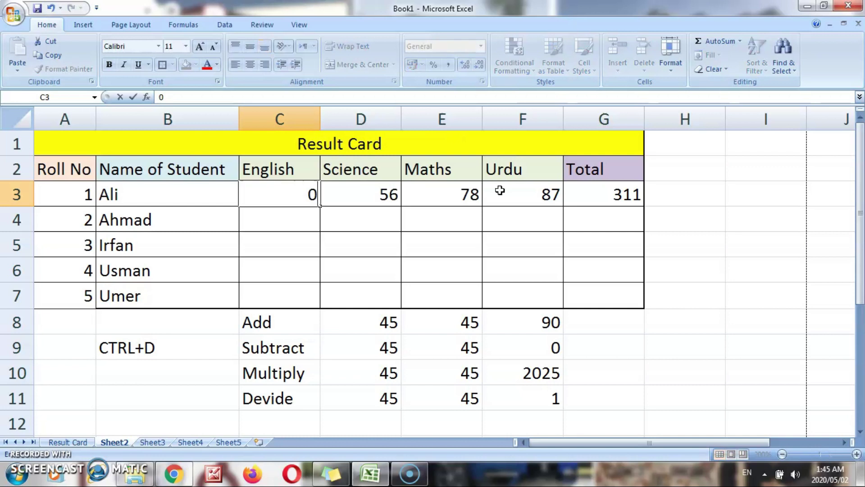
pyautogui.press('Right')
pyautogui.write('0')
pyautogui.press('Right')
pyautogui.write('0')
pyautogui.press('Right')
pyautogui.write('0')
pyautogui.press('Right')
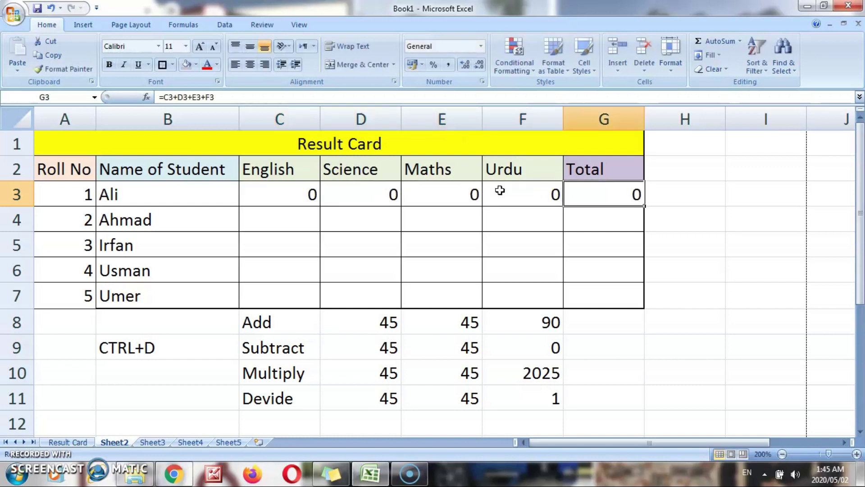
# Undo the zero entries in the four subject marks for roll number 1.
pyautogui.hotkey('ctrl', 'z')
pyautogui.hotkey('ctrl', 'z')
pyautogui.hotkey('ctrl', 'y')
pyautogui.hotkey('ctrl', 'y')
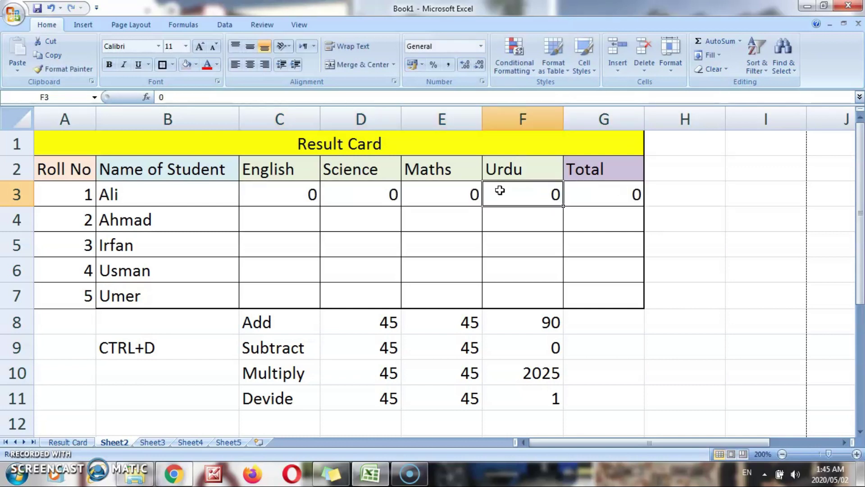
pyautogui.hotkey('ctrl', 'z')
pyautogui.hotkey('ctrl', 'z')
pyautogui.hotkey('ctrl', 'z')
pyautogui.hotkey('ctrl', 'z')
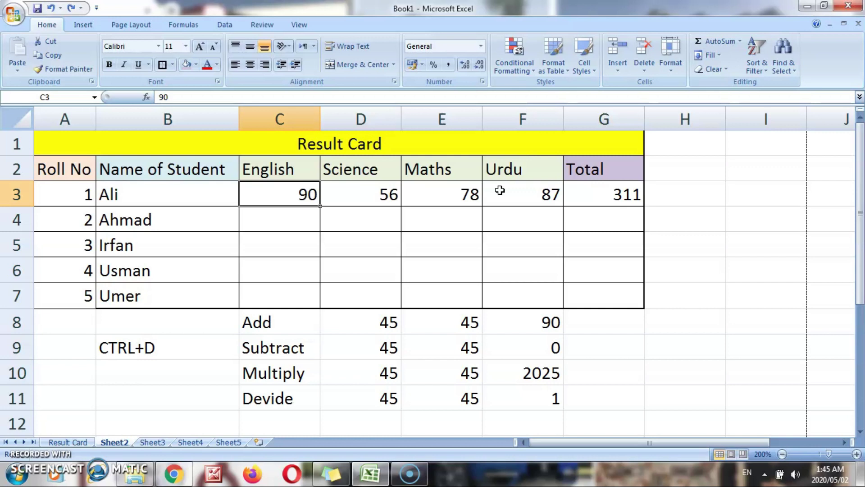
# Enter the marks 78, 56, 45 and 34 for roll number 2 in C4 through F4.
pyautogui.press('Down')
pyautogui.write('78')
pyautogui.press('Tab')
pyautogui.write('56')
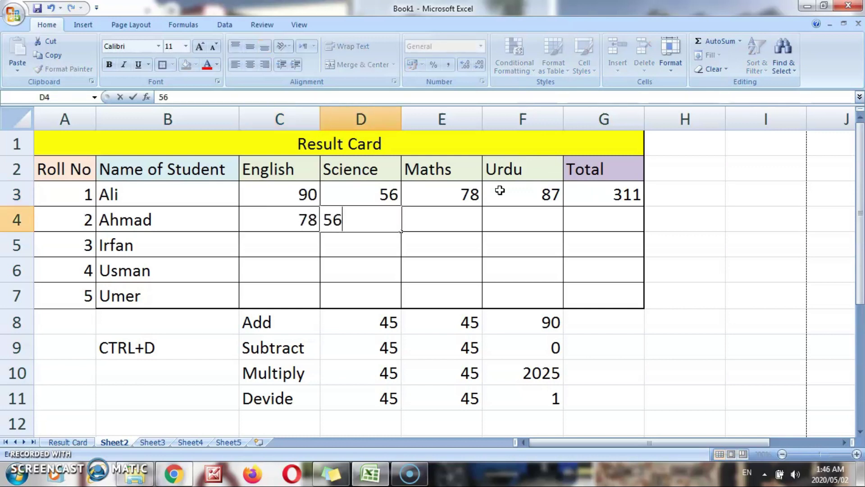
pyautogui.press('Tab')
pyautogui.write('45')
pyautogui.press('Tab')
pyautogui.write('34')
pyautogui.press('Tab')
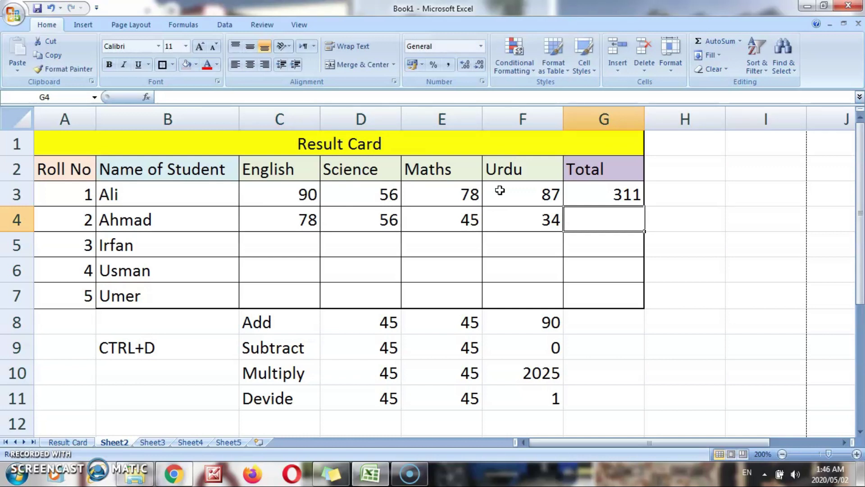
# Total the marks for roll number 2 with =SUM(C4:F4) in G4 and compare it with the formula in G3.
pyautogui.write('=s')
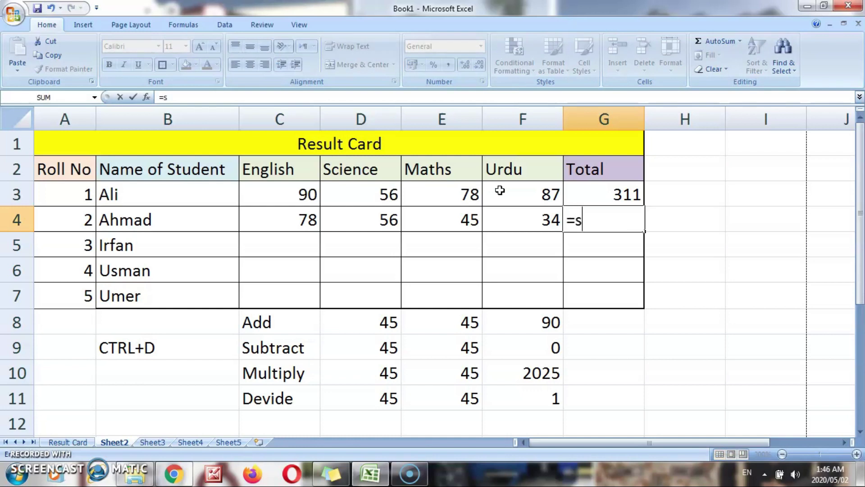
pyautogui.write('um')
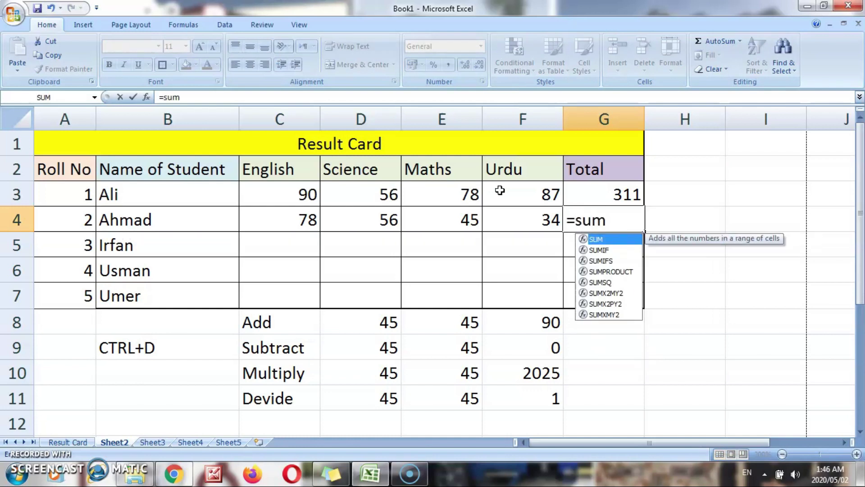
pyautogui.write('(')
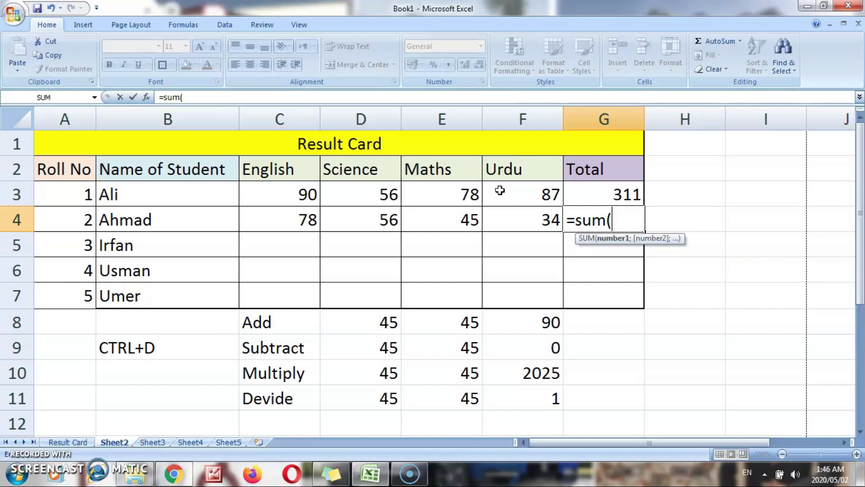
pyautogui.write('c4')
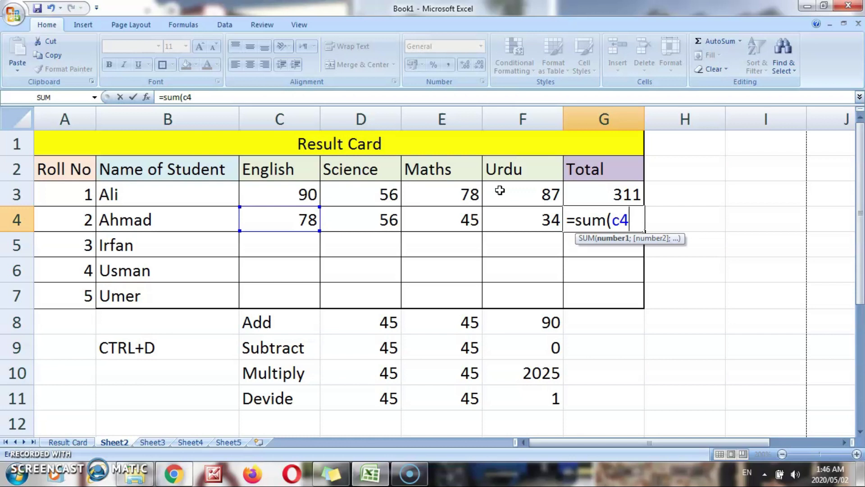
pyautogui.write(':f4')
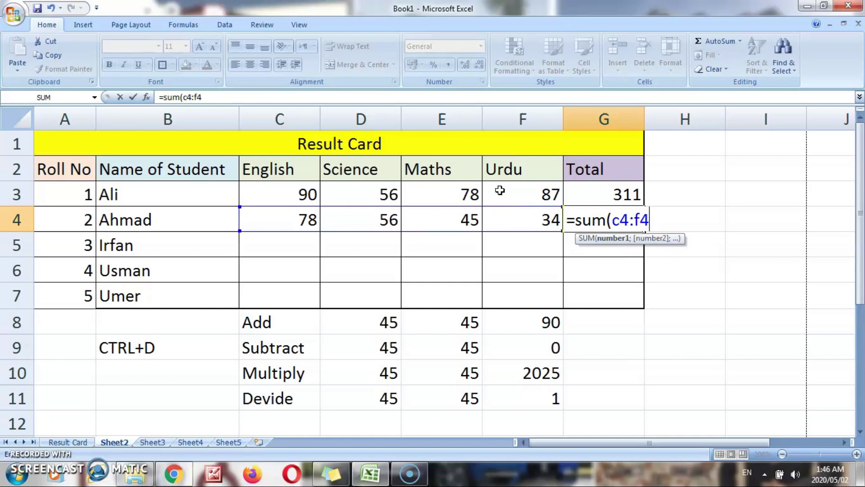
pyautogui.write(')')
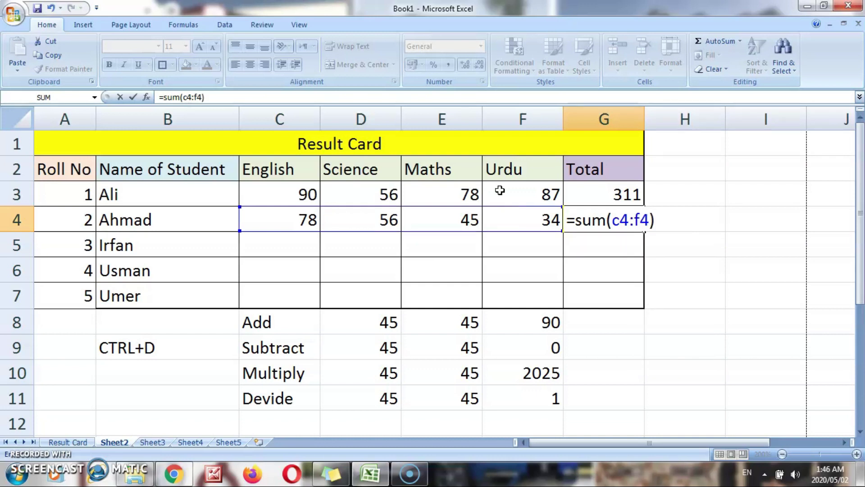
pyautogui.press('Return')
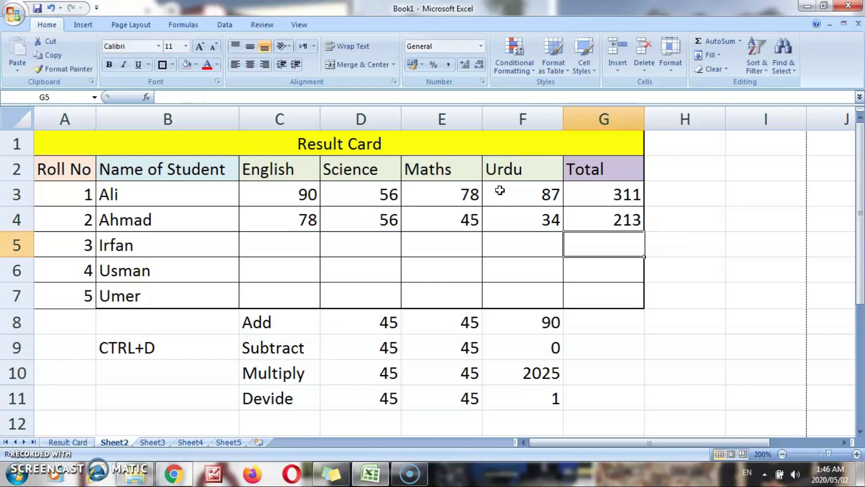
pyautogui.press('Up')
pyautogui.press('Up')
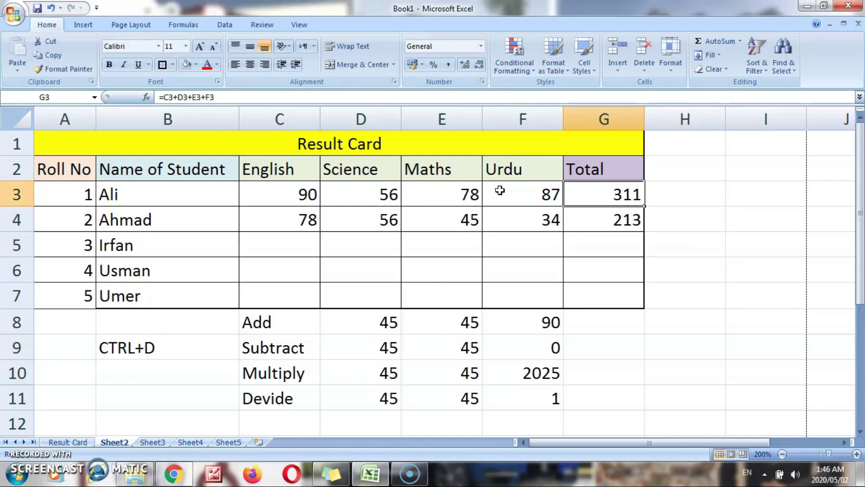
pyautogui.press('Down')
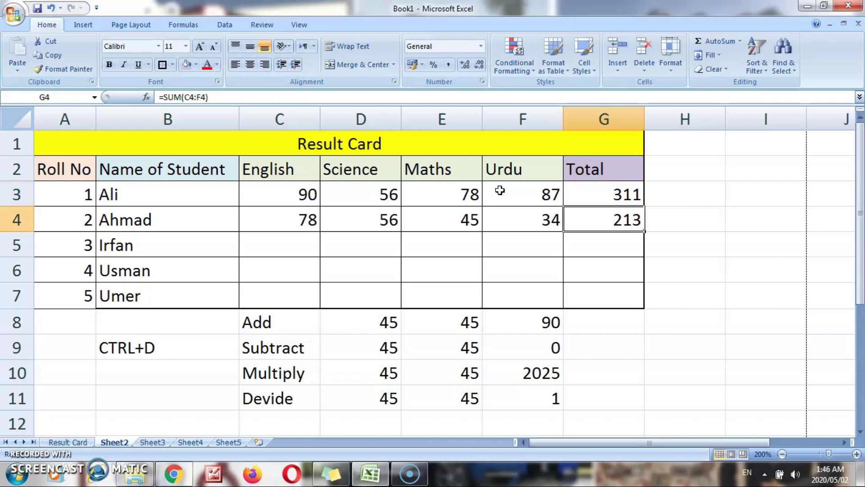
# Enter the marks 34, 76, 87 and 89 for roll number 3 in C5 through F5.
pyautogui.press('Down')
pyautogui.press('Left')
pyautogui.press('Left')
pyautogui.press('Left')
pyautogui.press('Left')
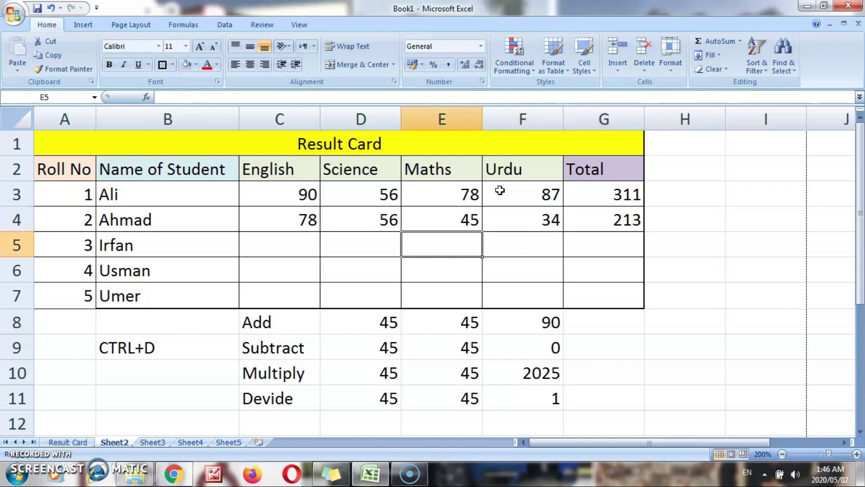
pyautogui.write('34')
pyautogui.press('Tab')
pyautogui.write('76')
pyautogui.press('Tab')
pyautogui.write('87')
pyautogui.press('Tab')
pyautogui.write('89')
pyautogui.press('Tab')
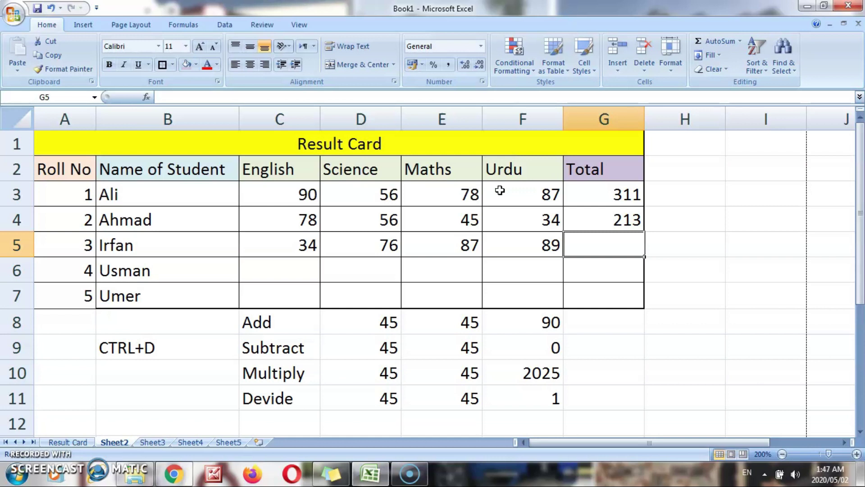
# Total the marks for roll number 3 in G5 with AutoSum over C5:F5 and fill the formula down to G7.
pyautogui.click(720, 43)
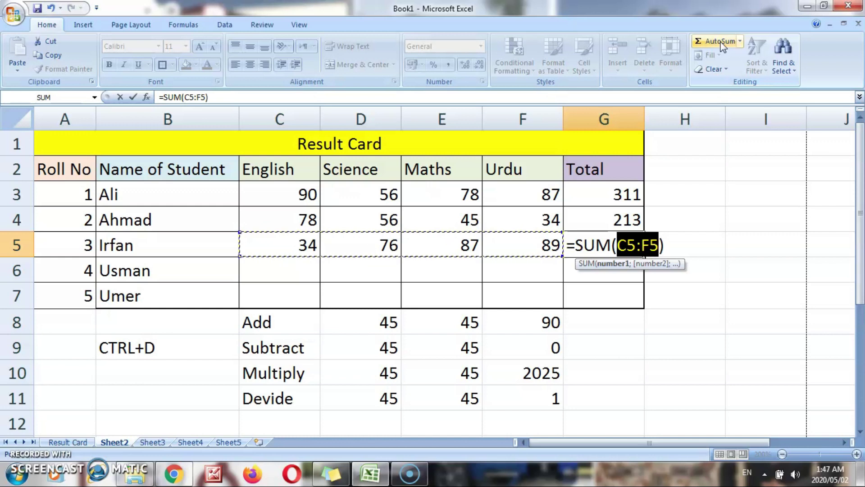
pyautogui.press('Return')
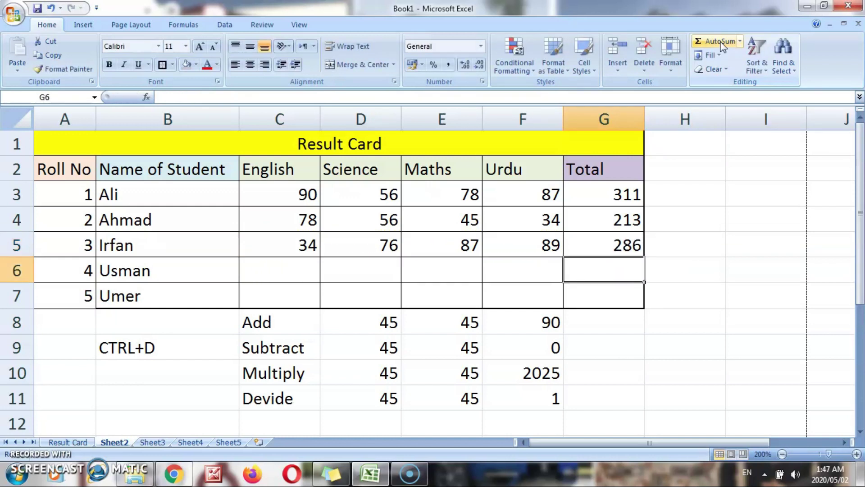
pyautogui.press('Up')
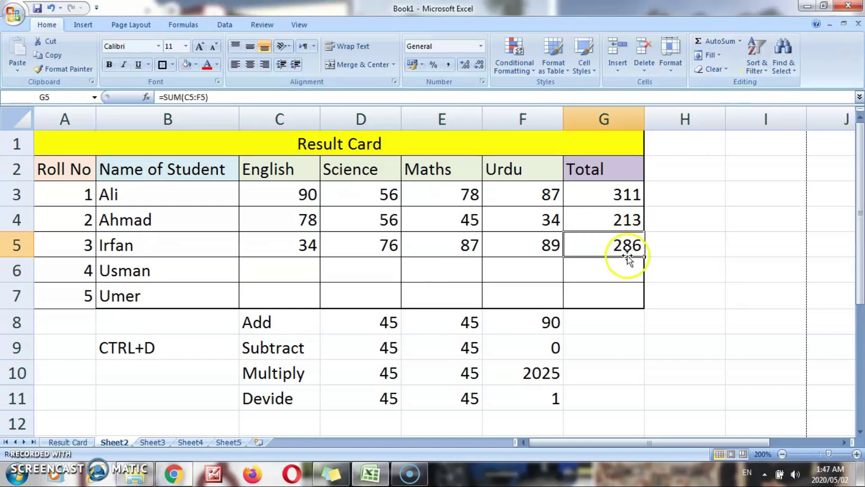
pyautogui.moveTo(646, 258); pyautogui.dragTo(643, 304)
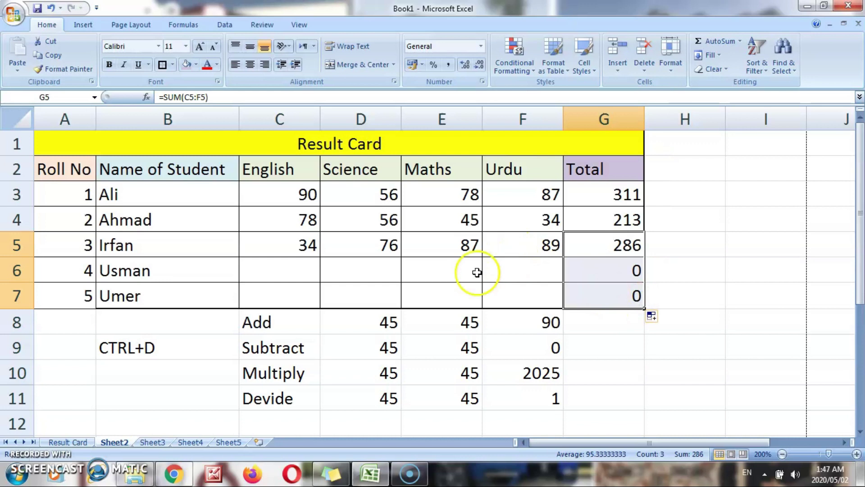
# Enter the marks 45, 67, 87 and 78 for roll number 4 in C6 through F6.
pyautogui.click(311, 259)
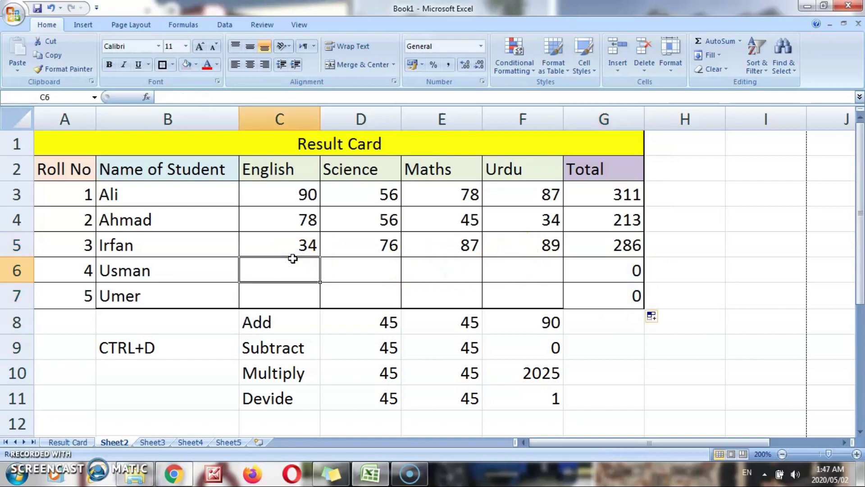
pyautogui.write('45')
pyautogui.press('Tab')
pyautogui.write('67')
pyautogui.press('Tab')
pyautogui.write('87')
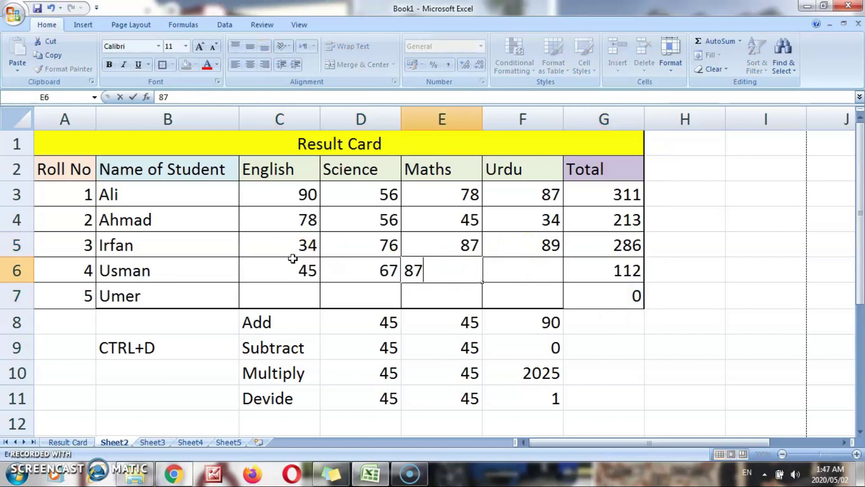
pyautogui.press('Tab')
pyautogui.write('78')
pyautogui.press('Return')
# Enter the marks 56, 56, 67 and 67 for roll number 5 in C7 through F7.
pyautogui.write('67')
pyautogui.hotkey('shift', 'Tab')
pyautogui.write('67')
pyautogui.hotkey('shift', 'Tab')
pyautogui.write('56')
pyautogui.hotkey('shift', 'Tab')
pyautogui.write('56')
pyautogui.press('Tab')
pyautogui.press('Down')
pyautogui.press('Up')
pyautogui.press('Up')
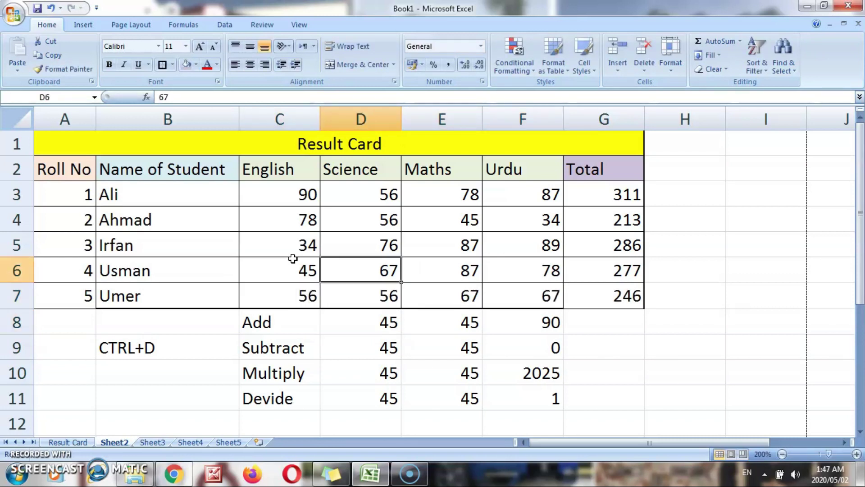
pyautogui.press('Right')
pyautogui.press('Right')
pyautogui.press('Right')
pyautogui.press('Right')
pyautogui.press('Right')
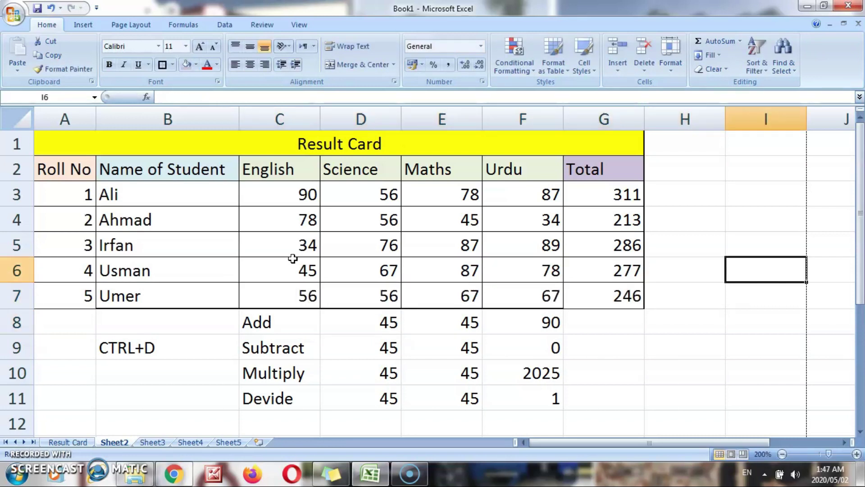